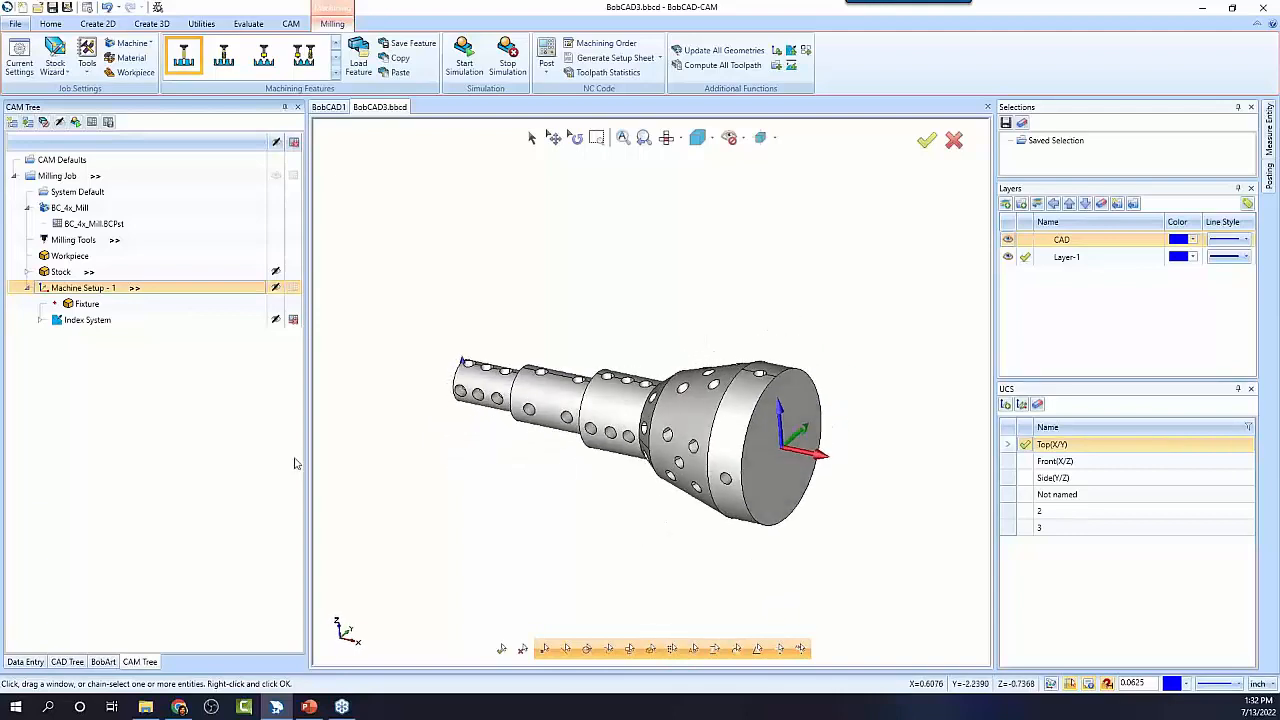
Add a Mill Drill Hole feature to Machine Setup - 1 and pick one upper hole on each of four shaft sections as Standard Drill geometry
right_click(106, 289)
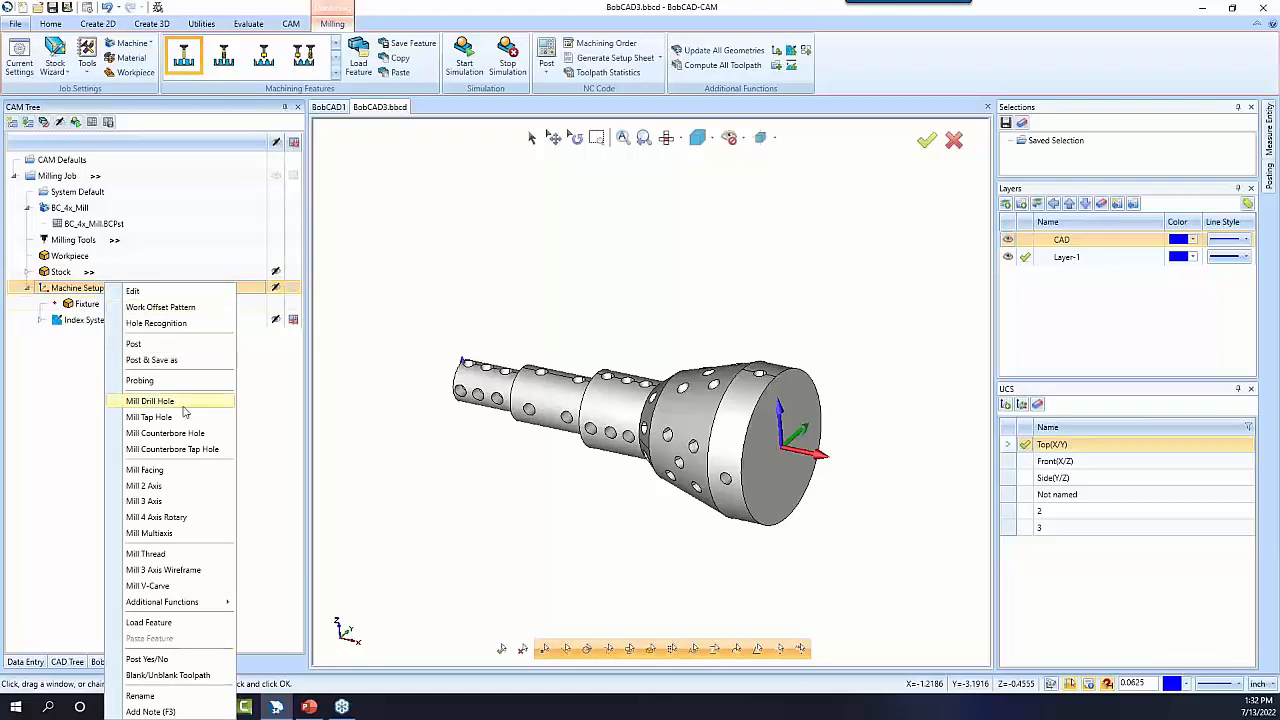
left_click(150, 401)
left_click(590, 201)
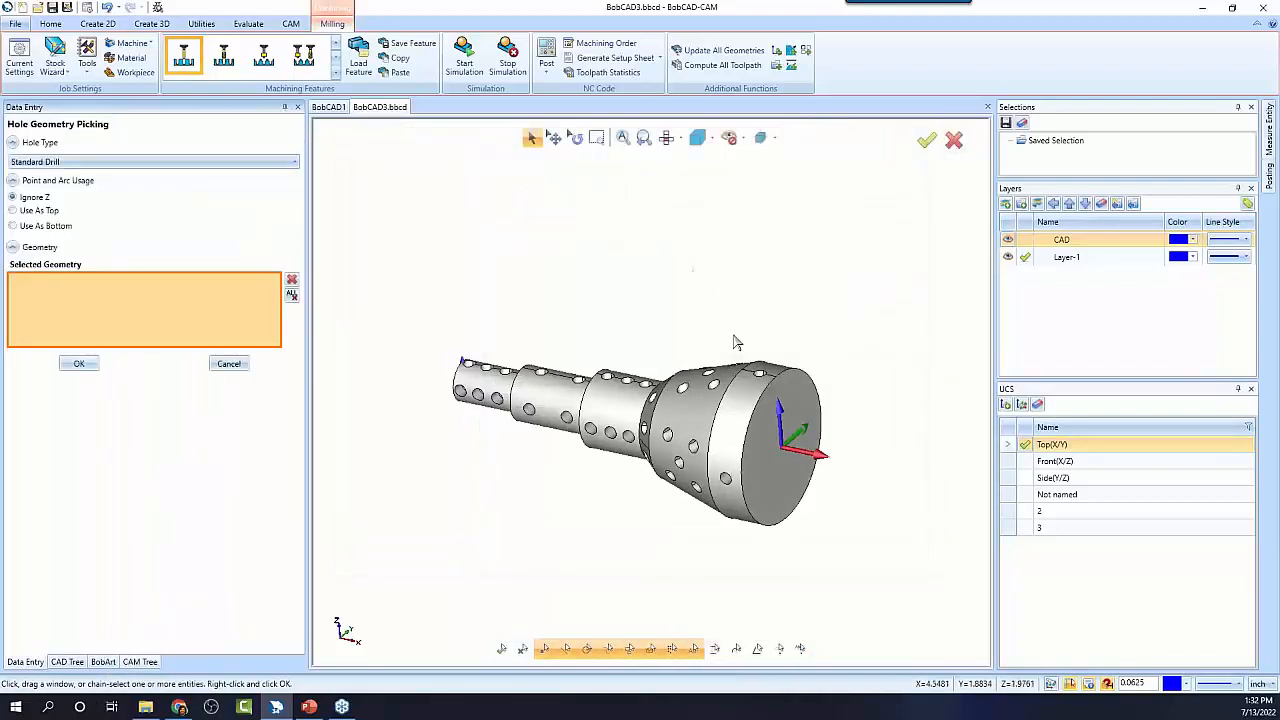
left_click(630, 387)
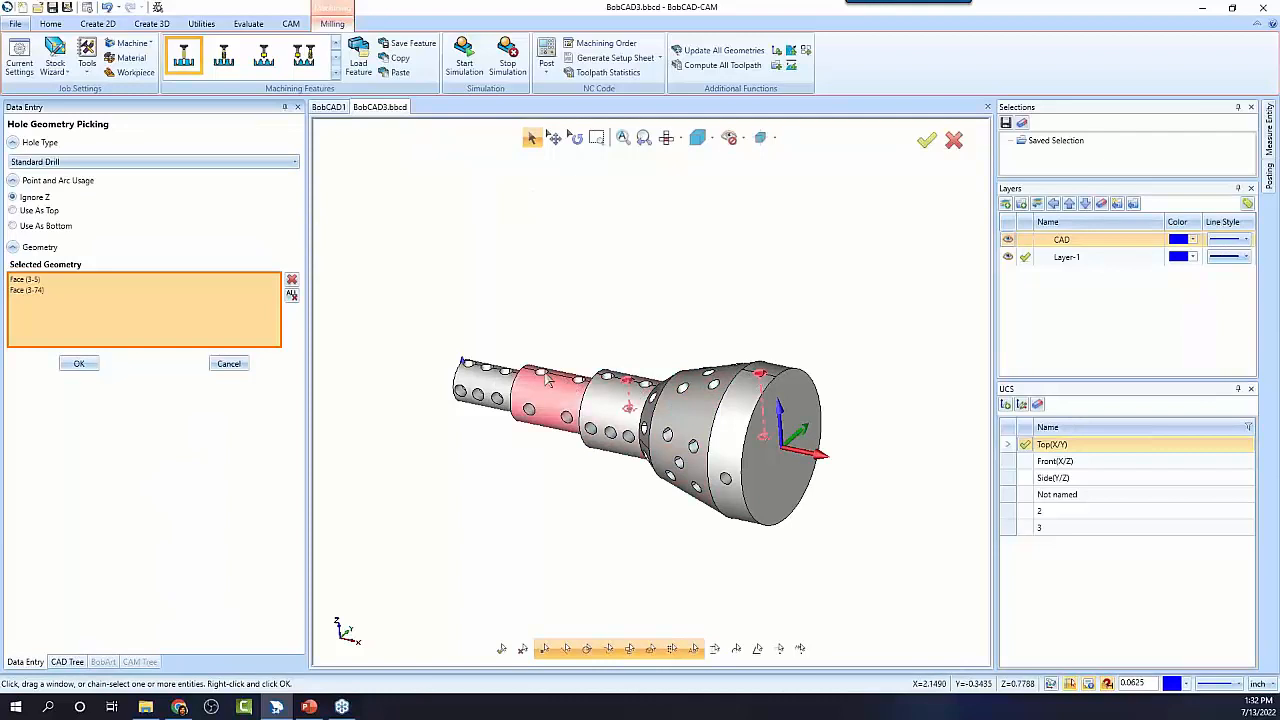
left_click(542, 376)
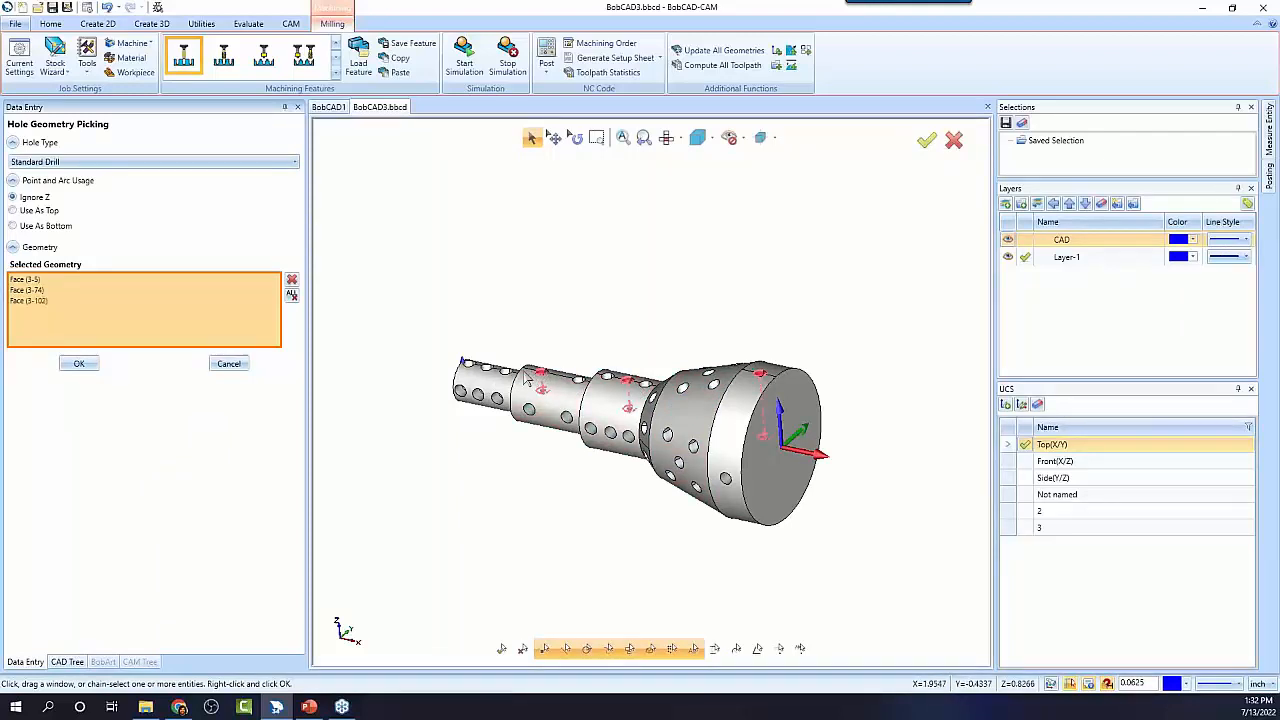
left_click(487, 369)
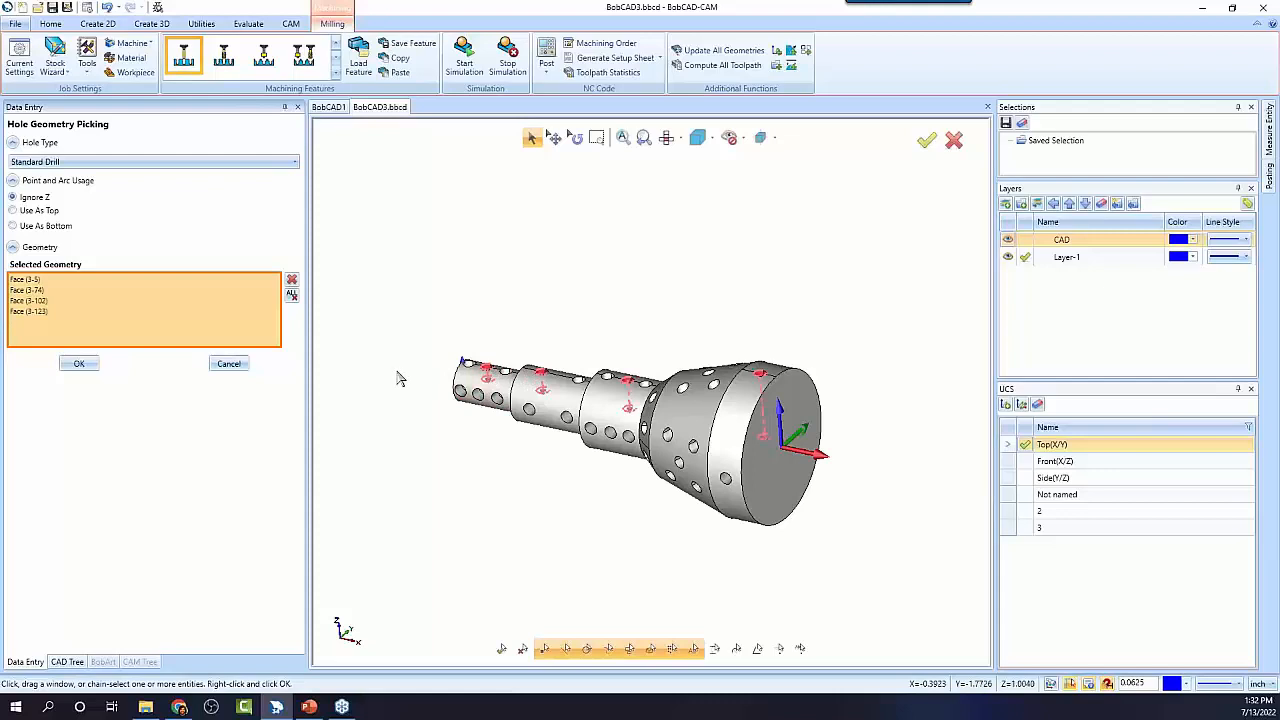
scroll(680, 580, "up", 2)
middle_click_drag(680, 580, 714, 530)
scroll(645, 413, "down", 3)
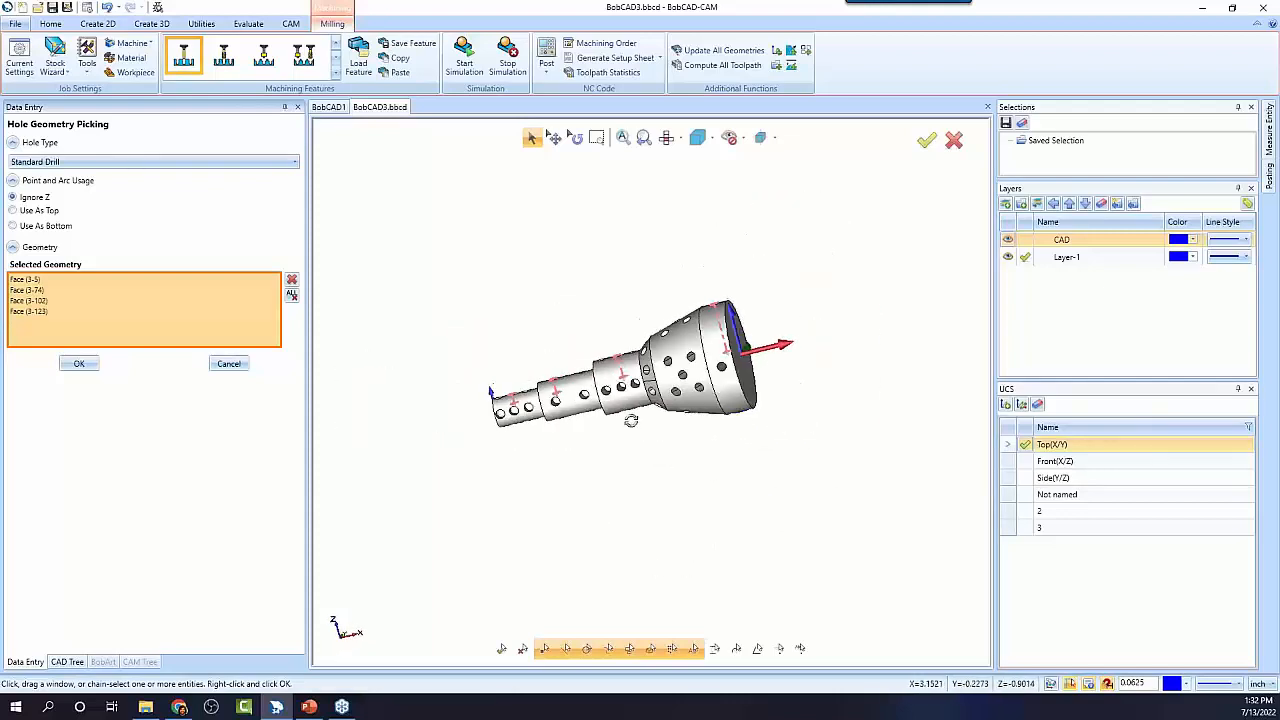
middle_click_drag(629, 420, 654, 423)
left_click(78, 364)
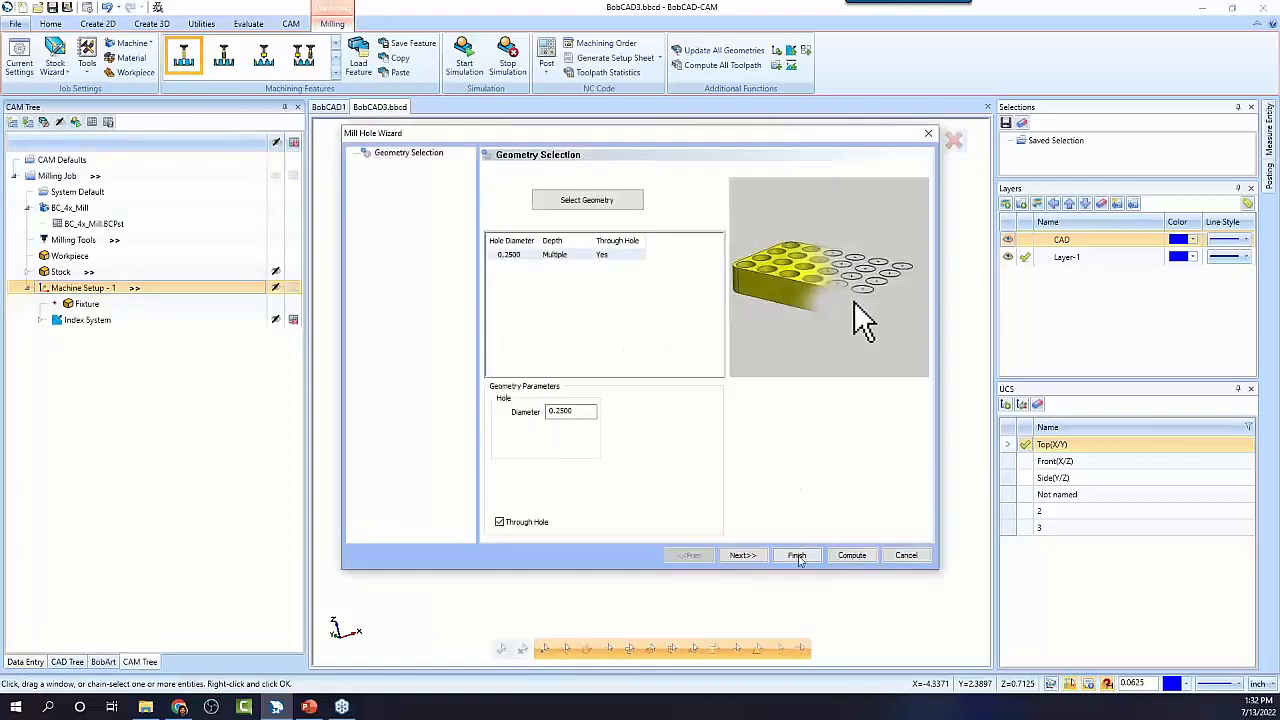
Complete the hole wizard for the 0.2500 through holes and compute the drilling toolpath
left_click(758, 562)
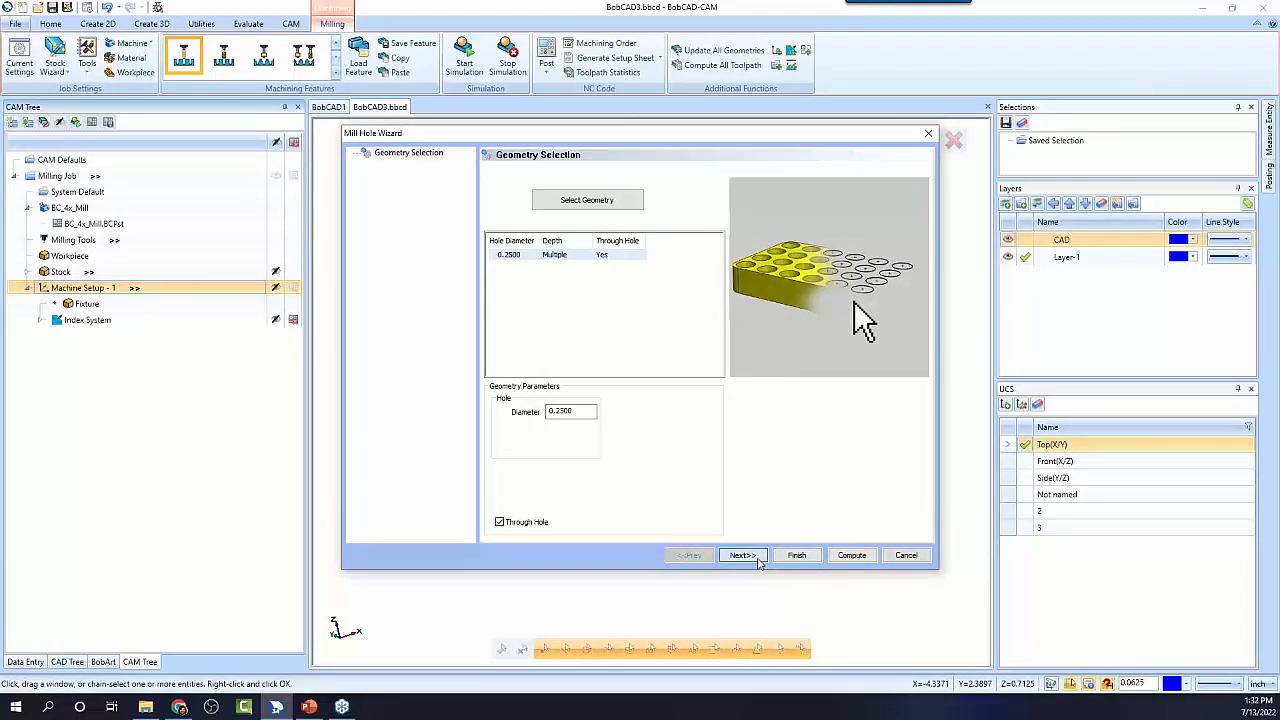
left_click(851, 555)
middle_click_drag(702, 383, 717, 434)
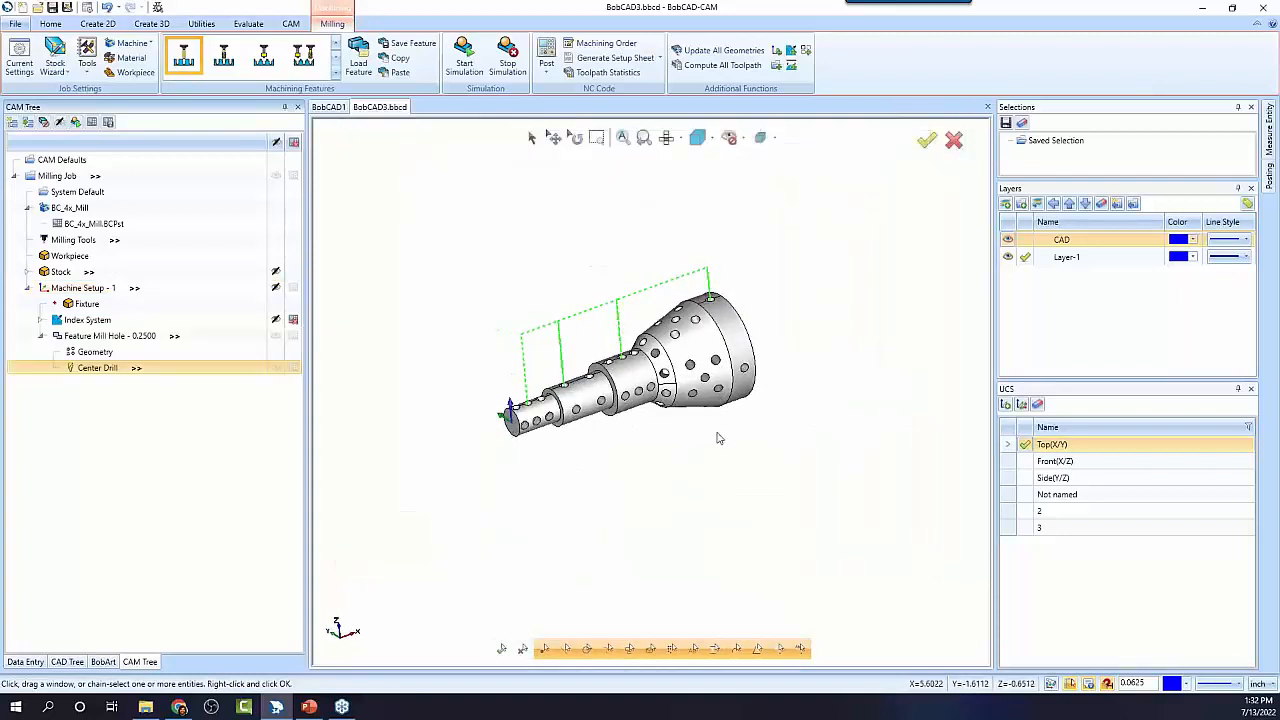
left_click(83, 288)
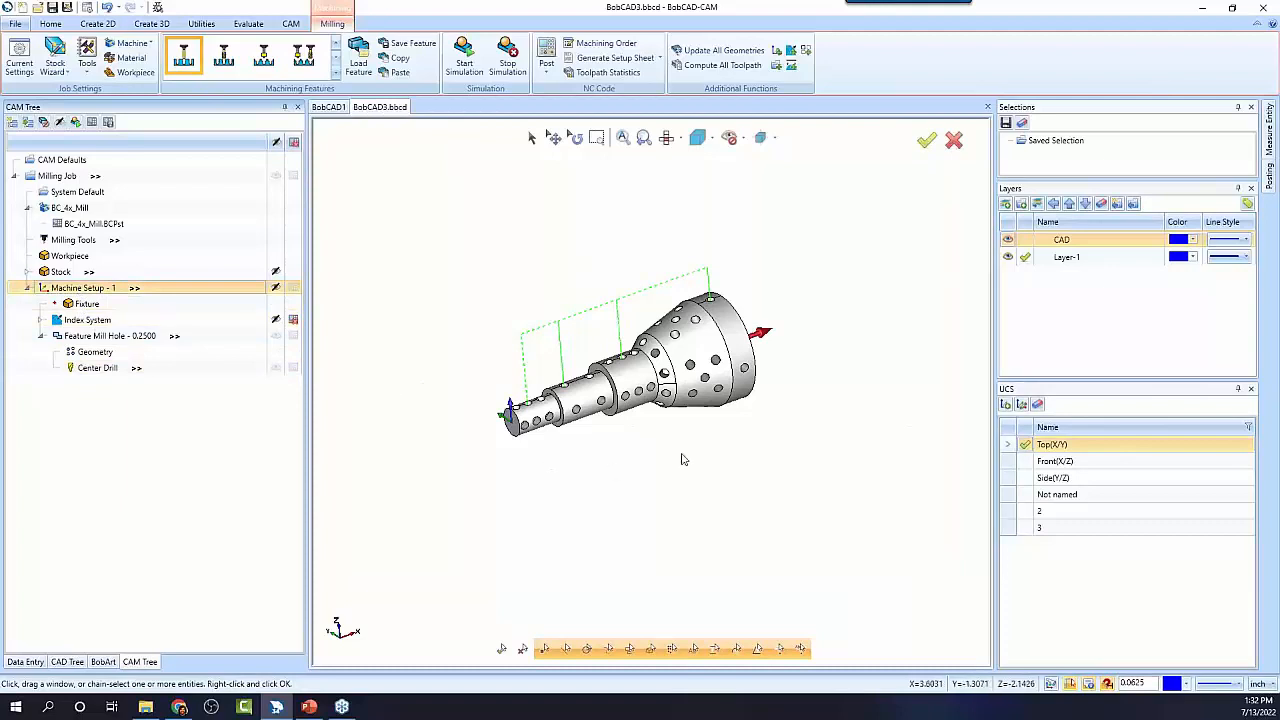
middle_click_drag(681, 459, 750, 450)
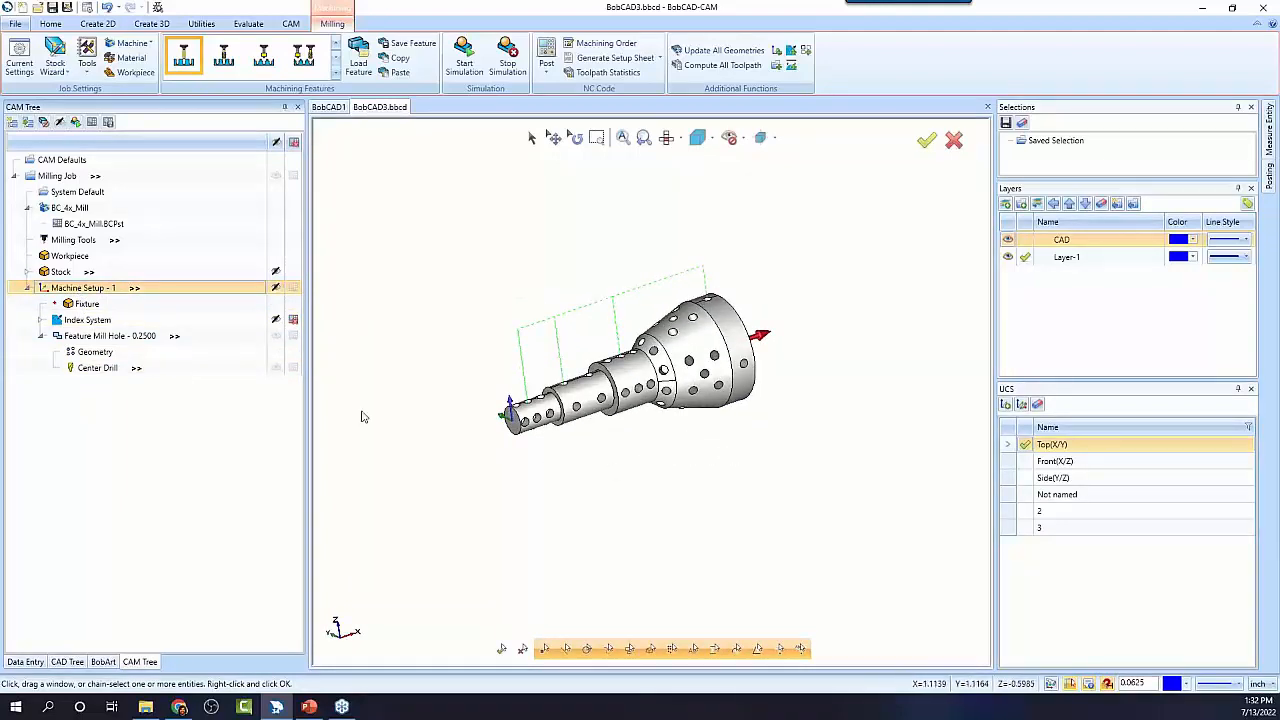
middle_click_drag(638, 407, 653, 410)
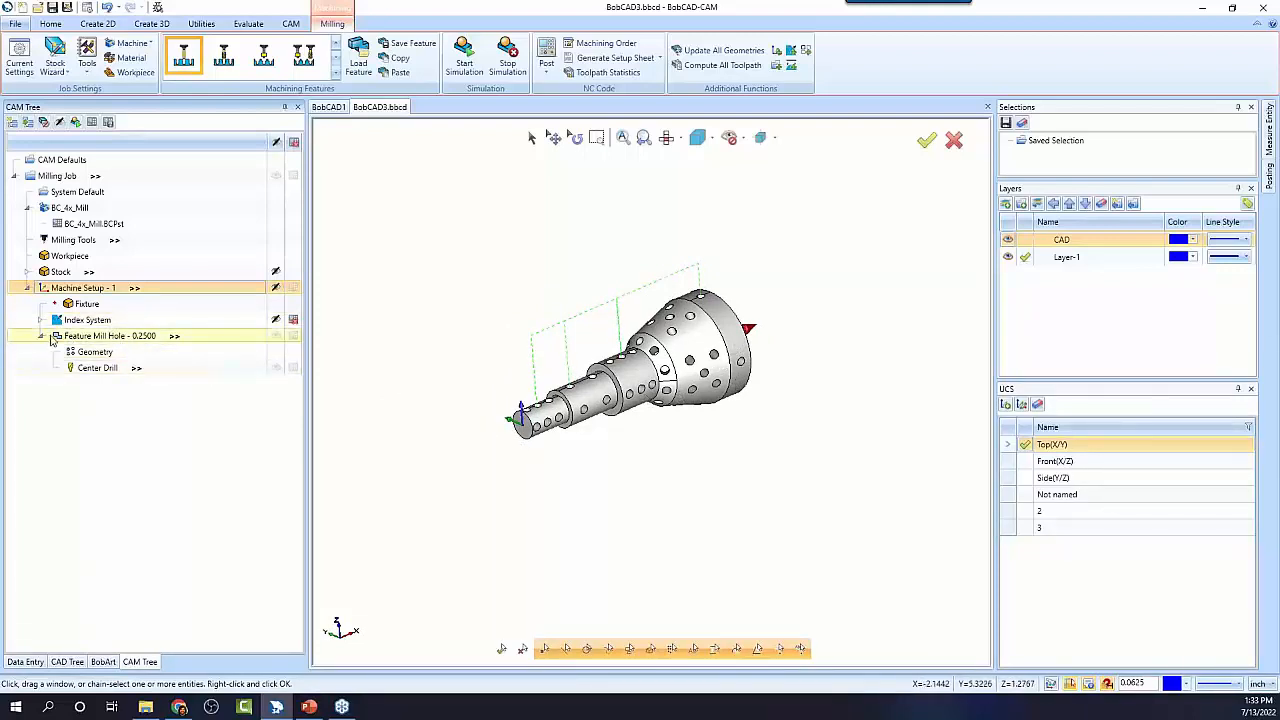
Reopen the geometry selection of the 0.2500 mill hole feature and set its hole type to Cross Drill
left_click(100, 352)
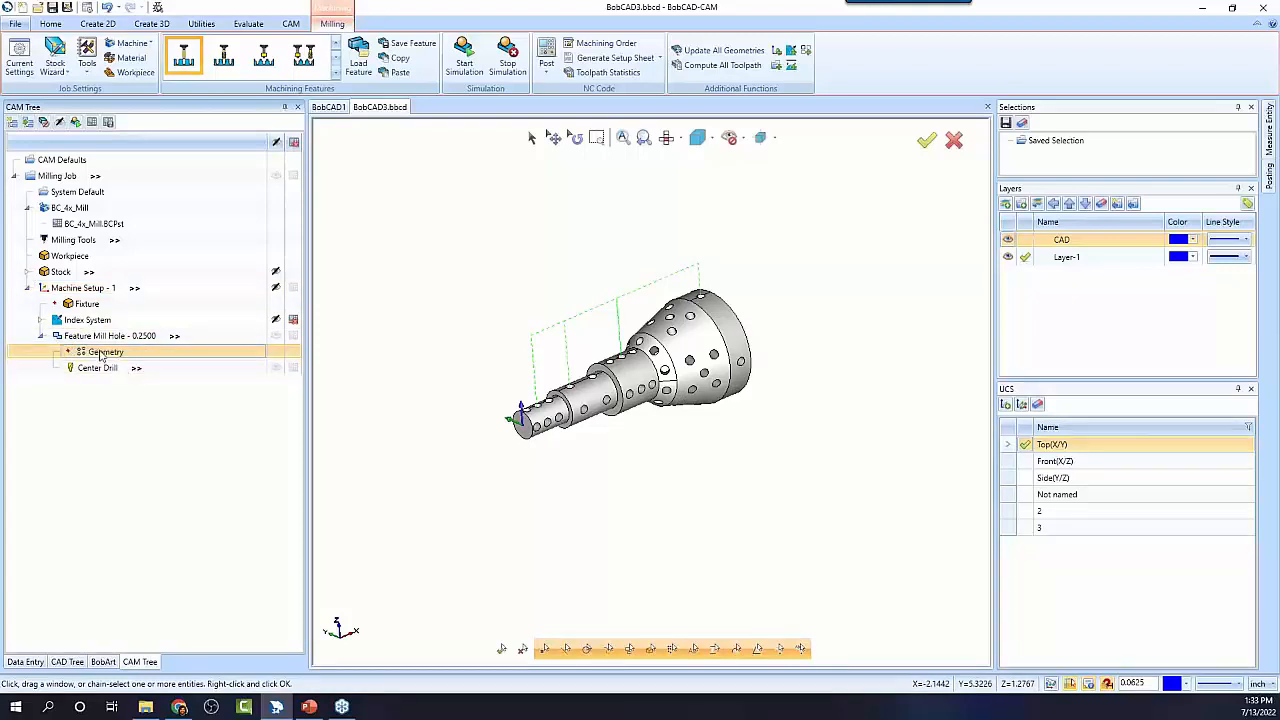
double_click(100, 352)
left_click(97, 164)
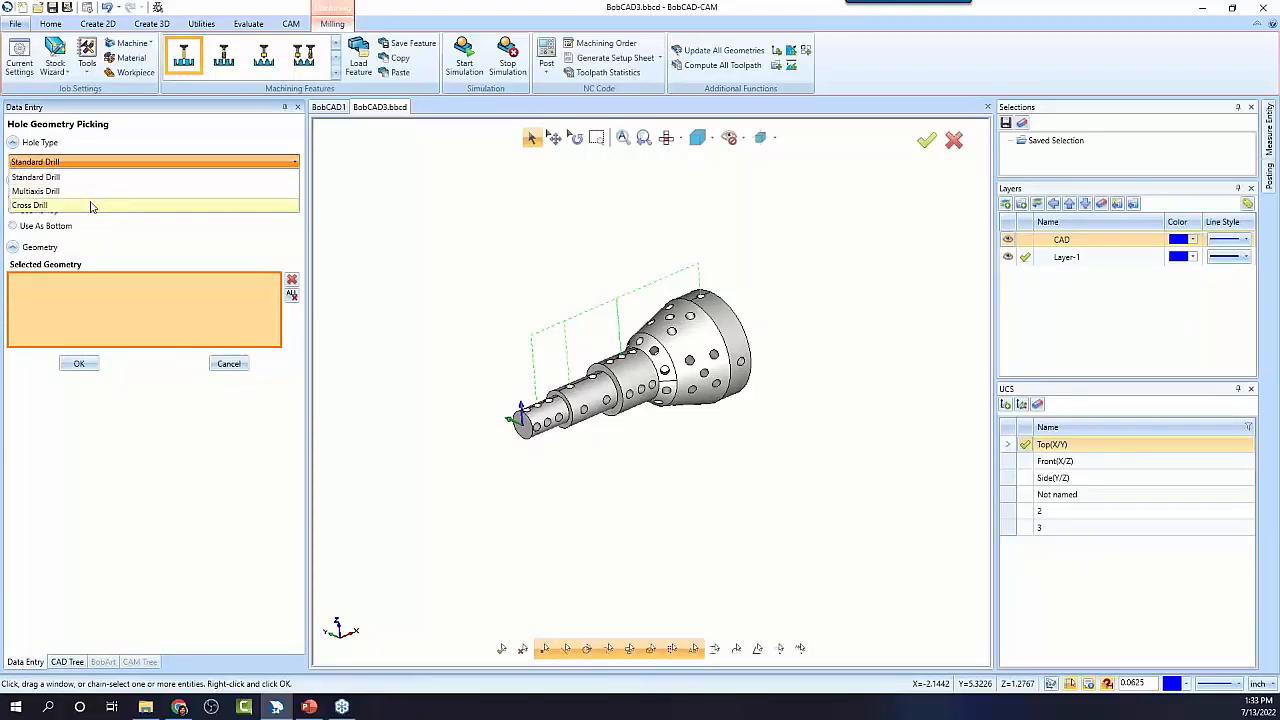
left_click(90, 206)
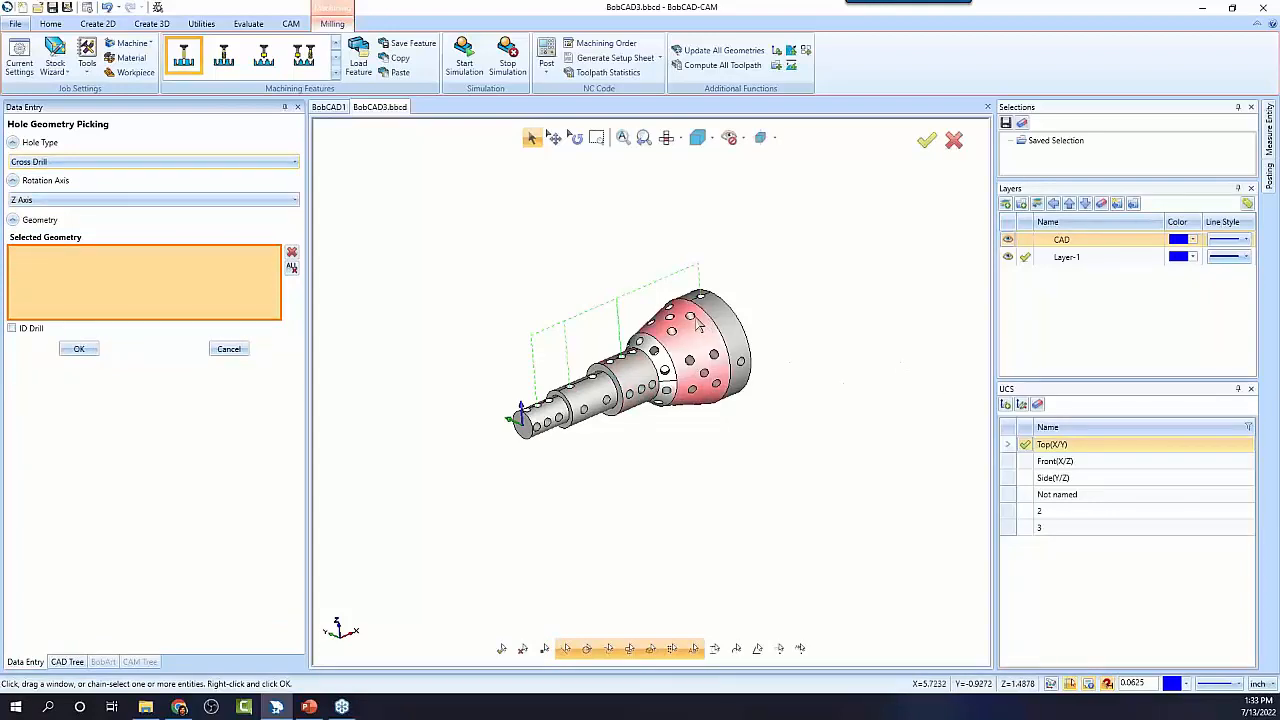
Compare the options of the Multiaxis Drill, Standard Drill and Cross Drill hole types, ending on Cross Drill
left_click(103, 164)
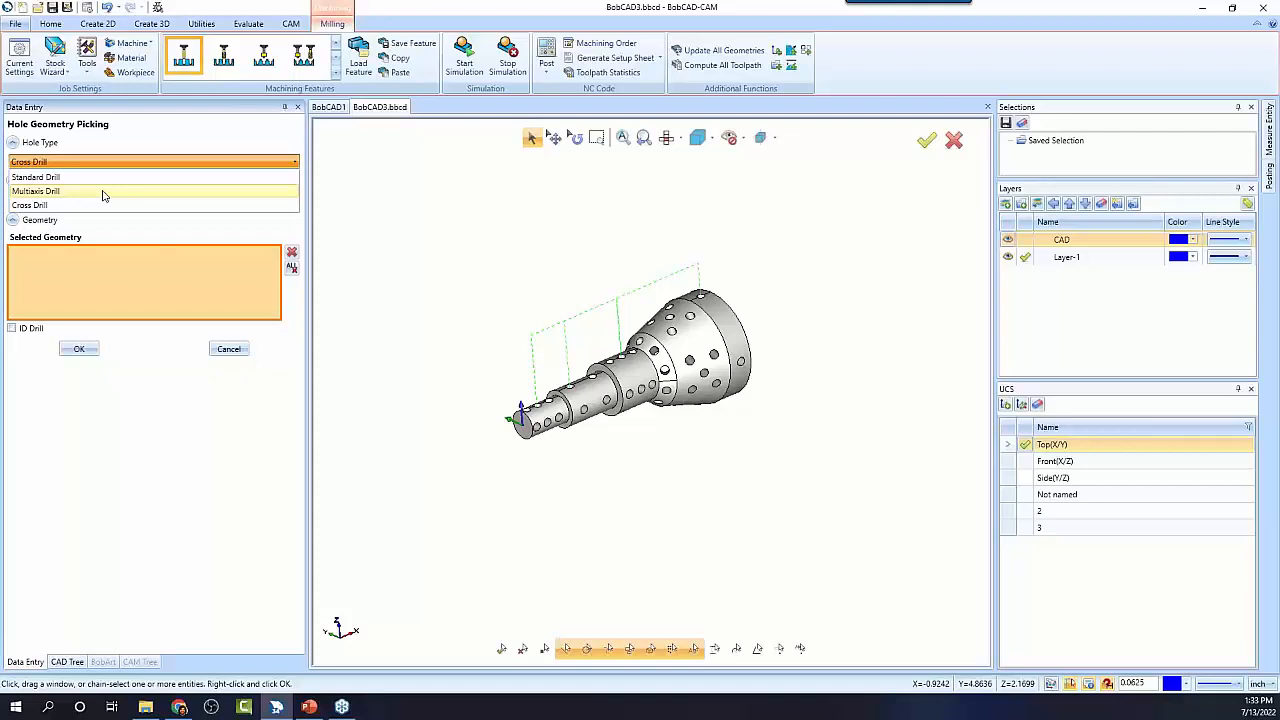
left_click(103, 191)
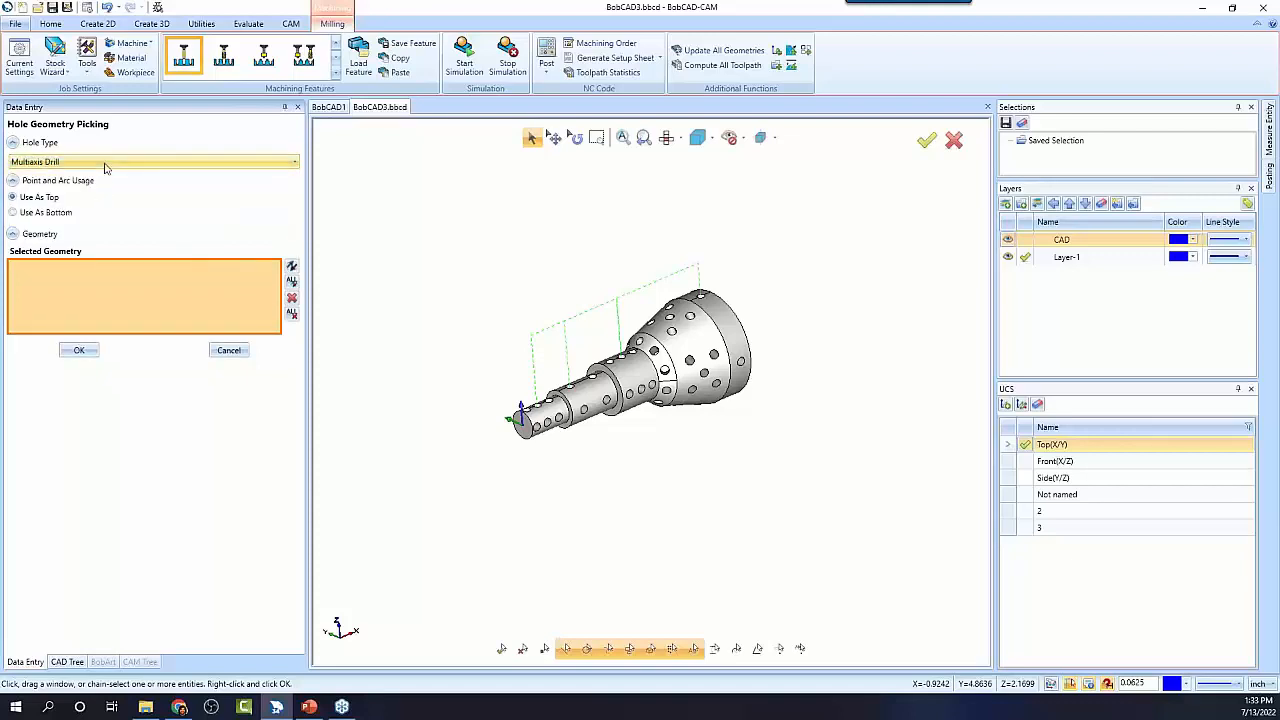
left_click(105, 163)
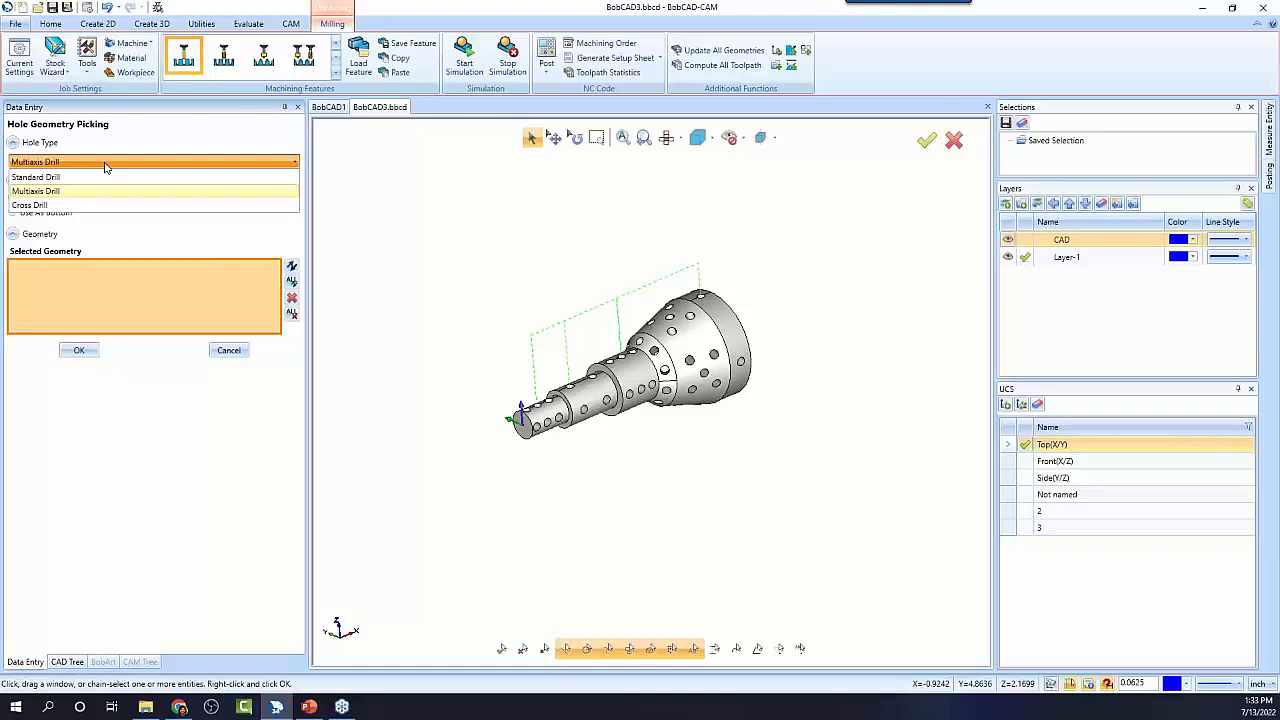
left_click(98, 178)
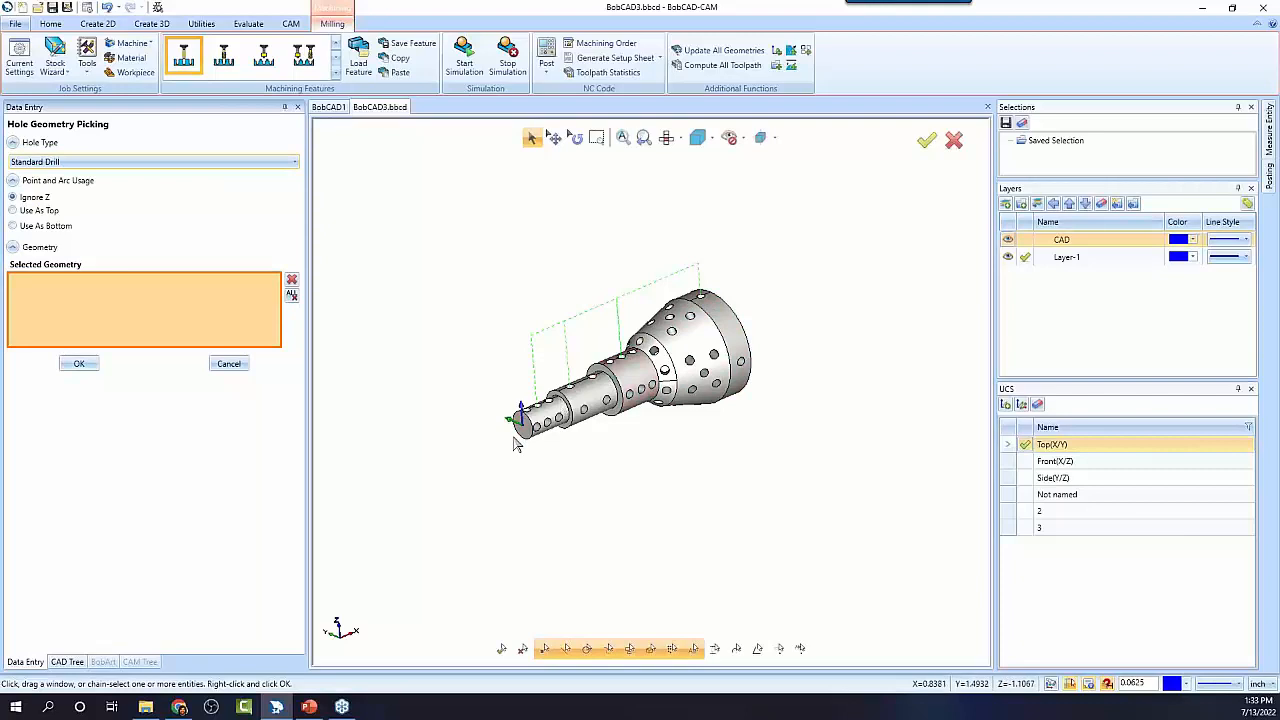
left_click(93, 166)
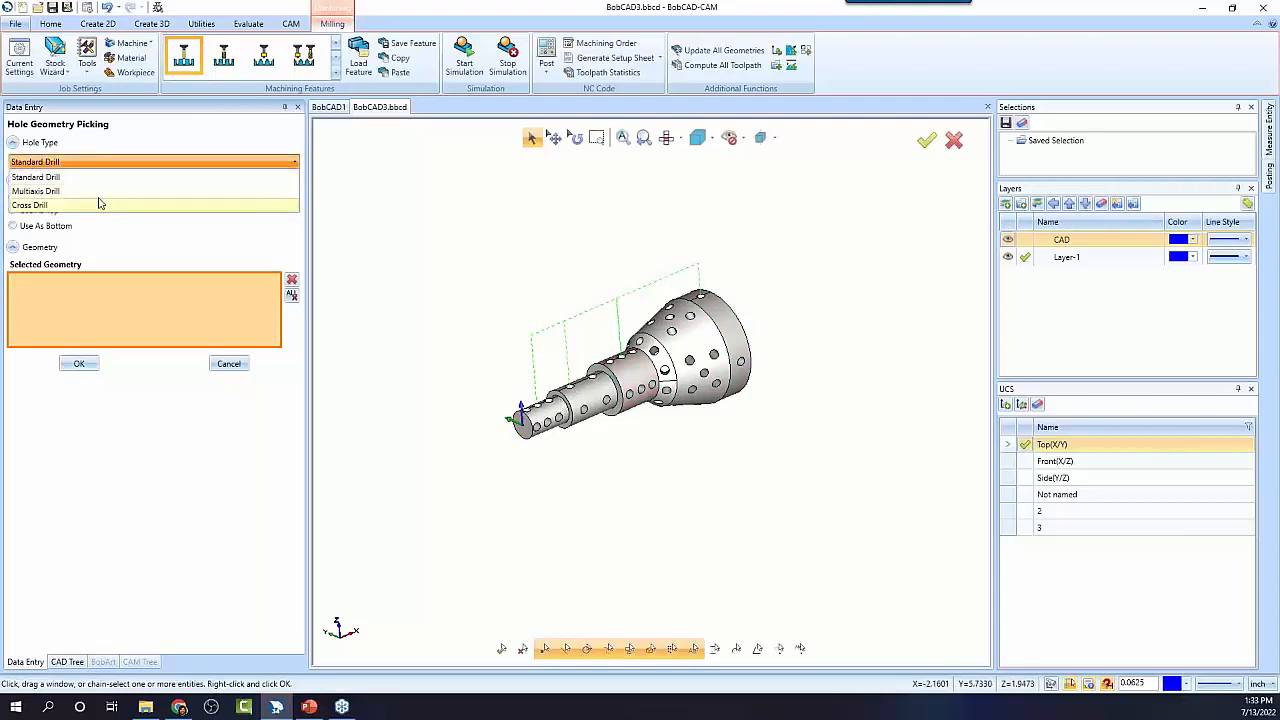
left_click(89, 204)
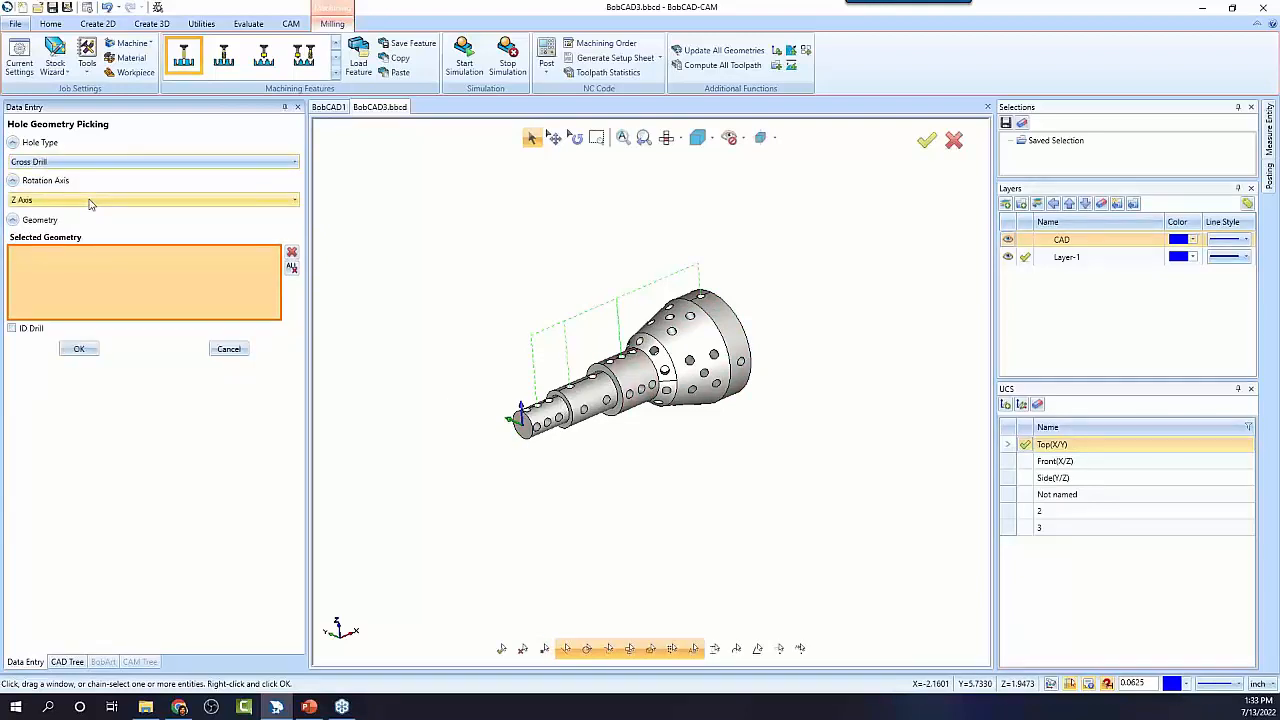
left_click(115, 164)
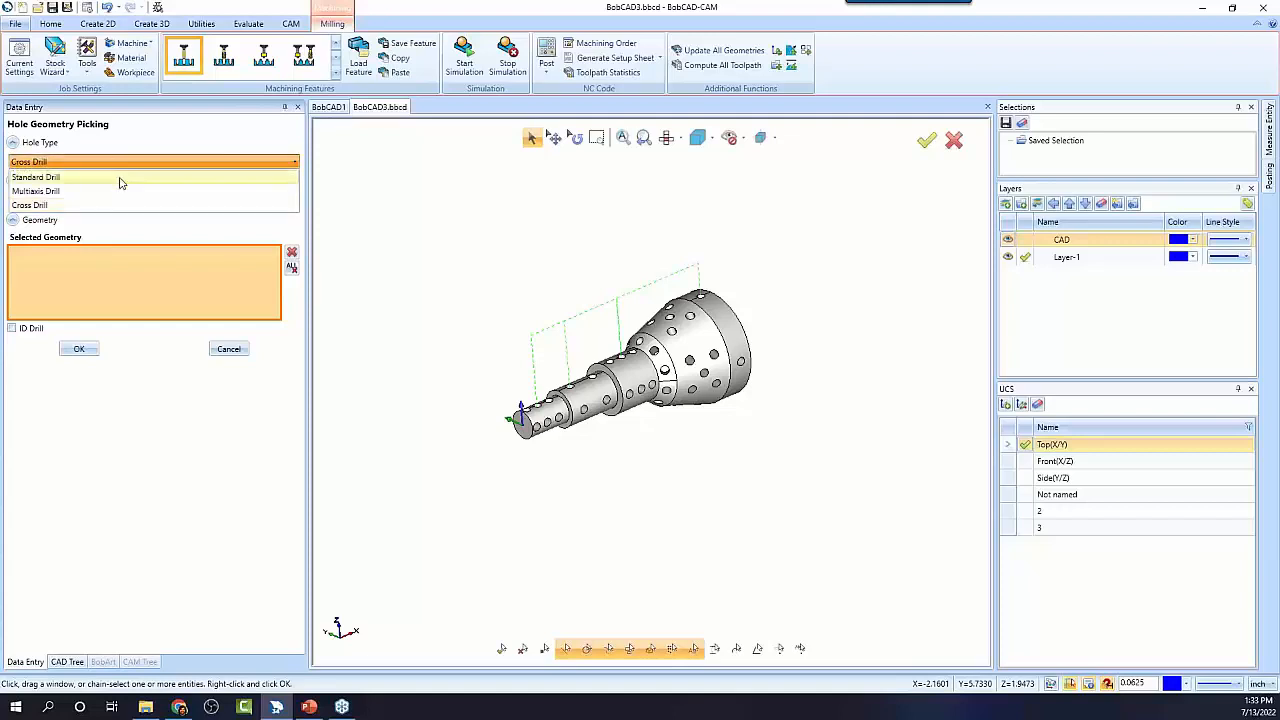
left_click(63, 193)
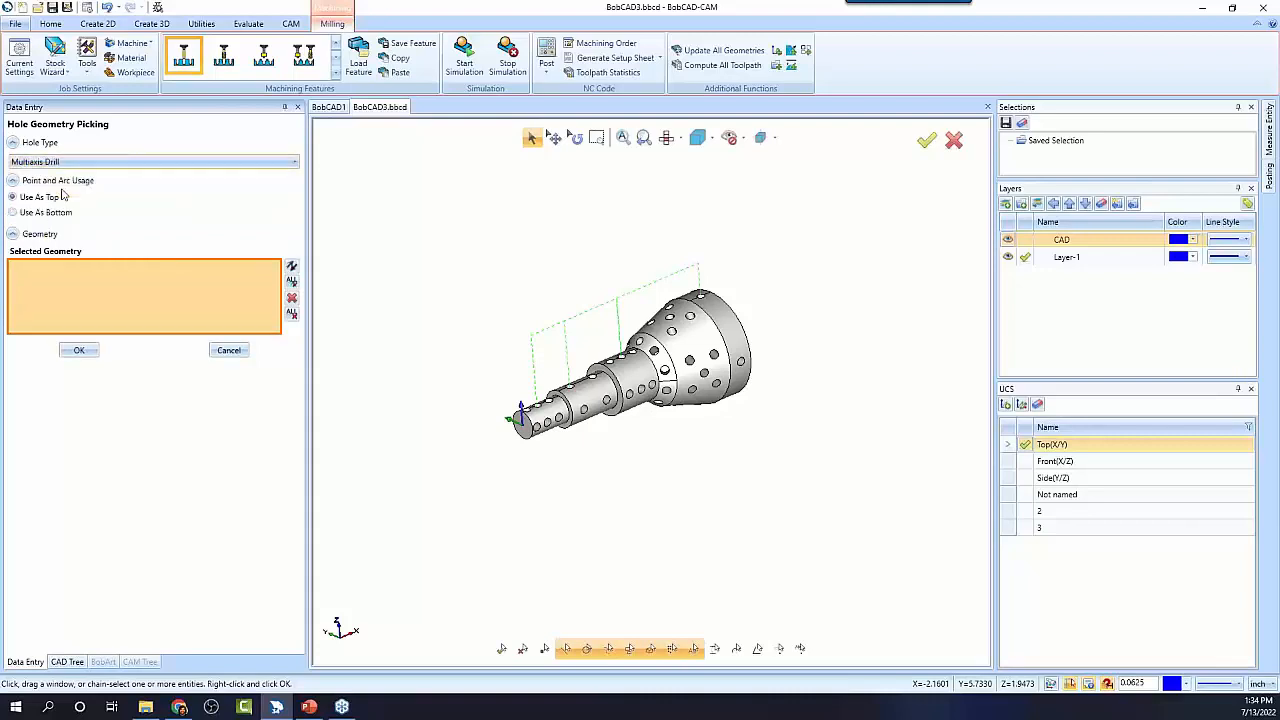
left_click(72, 164)
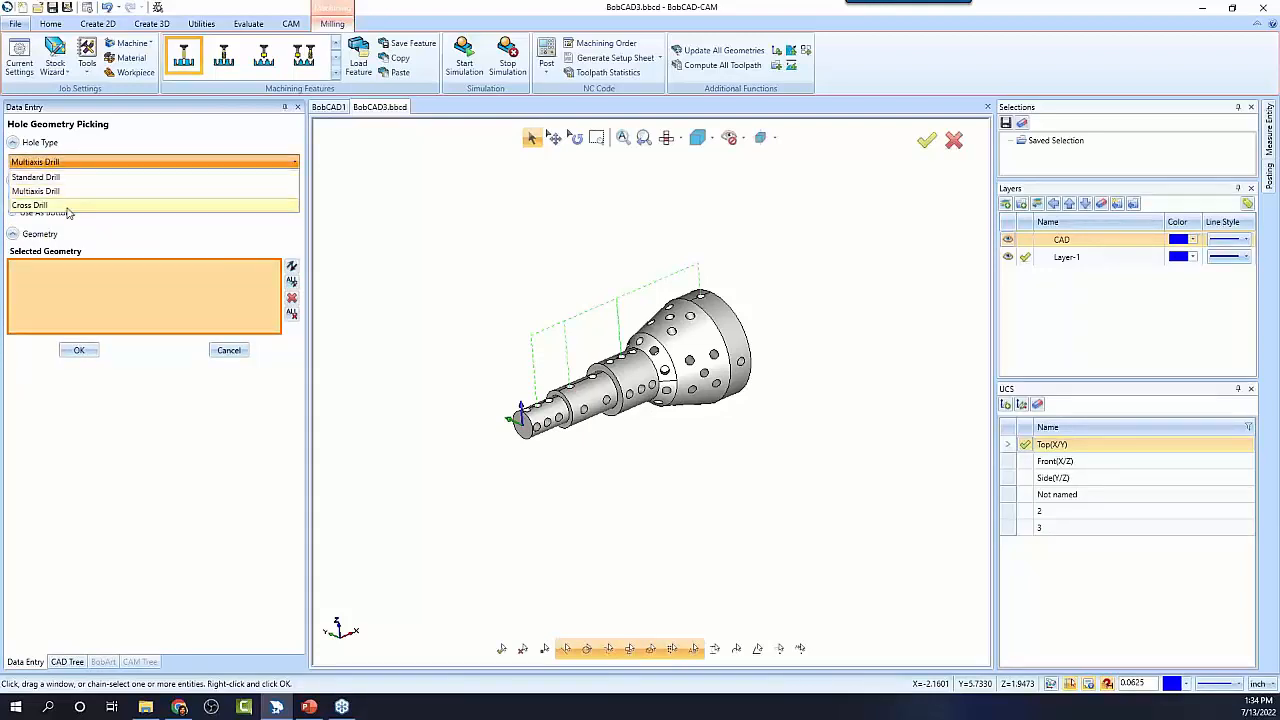
left_click(67, 207)
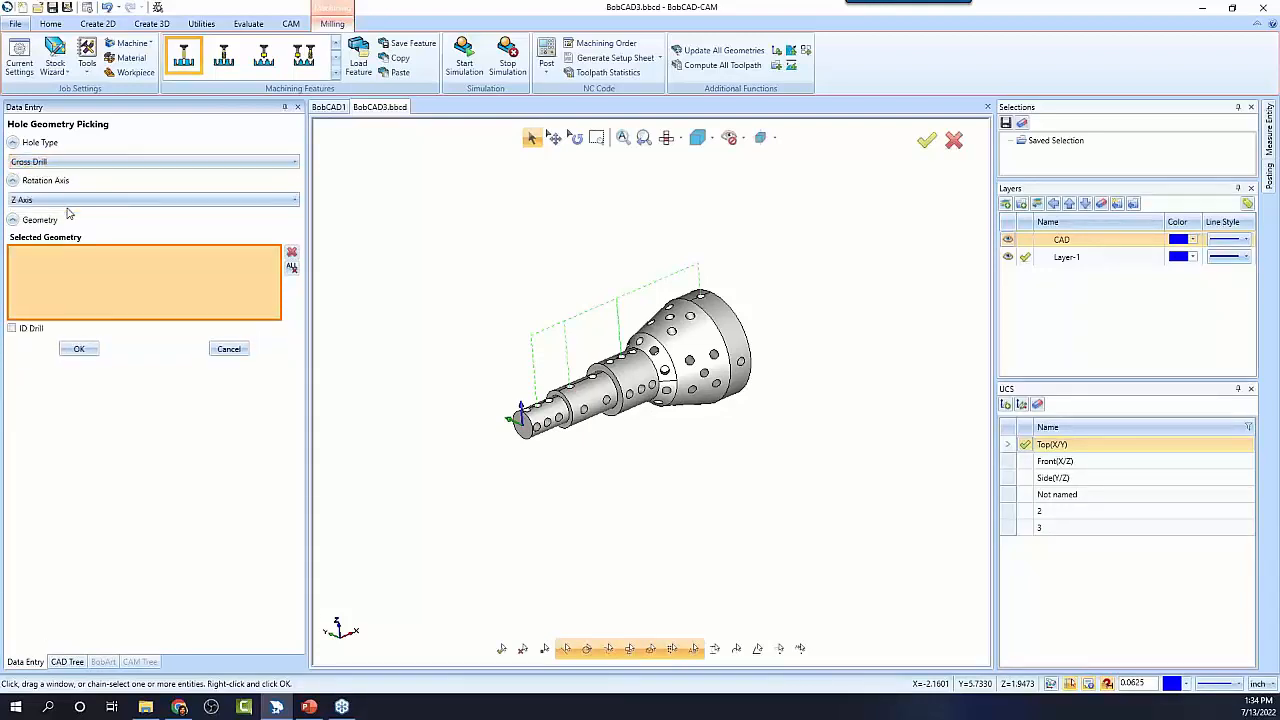
Set the rotation axis to X Axis and window-select the whole part as the cross drill geometry
left_click(169, 204)
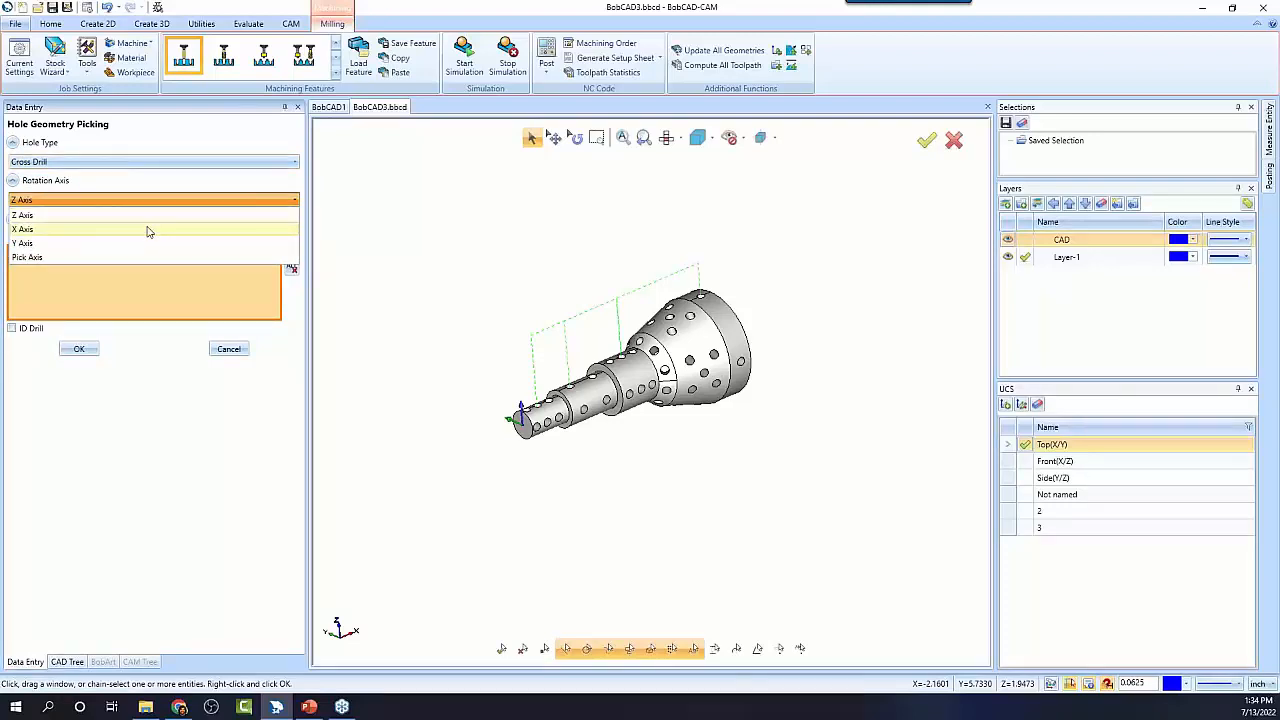
left_click(147, 230)
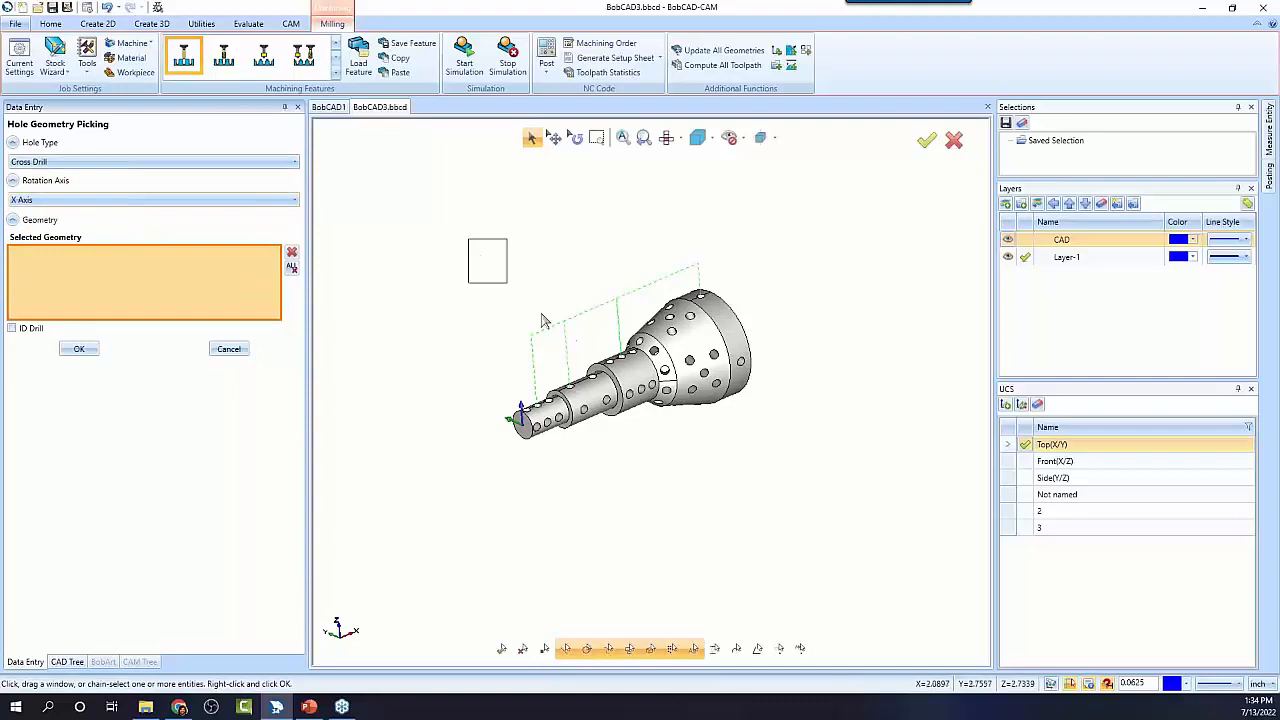
left_click_drag(541, 320, 846, 562)
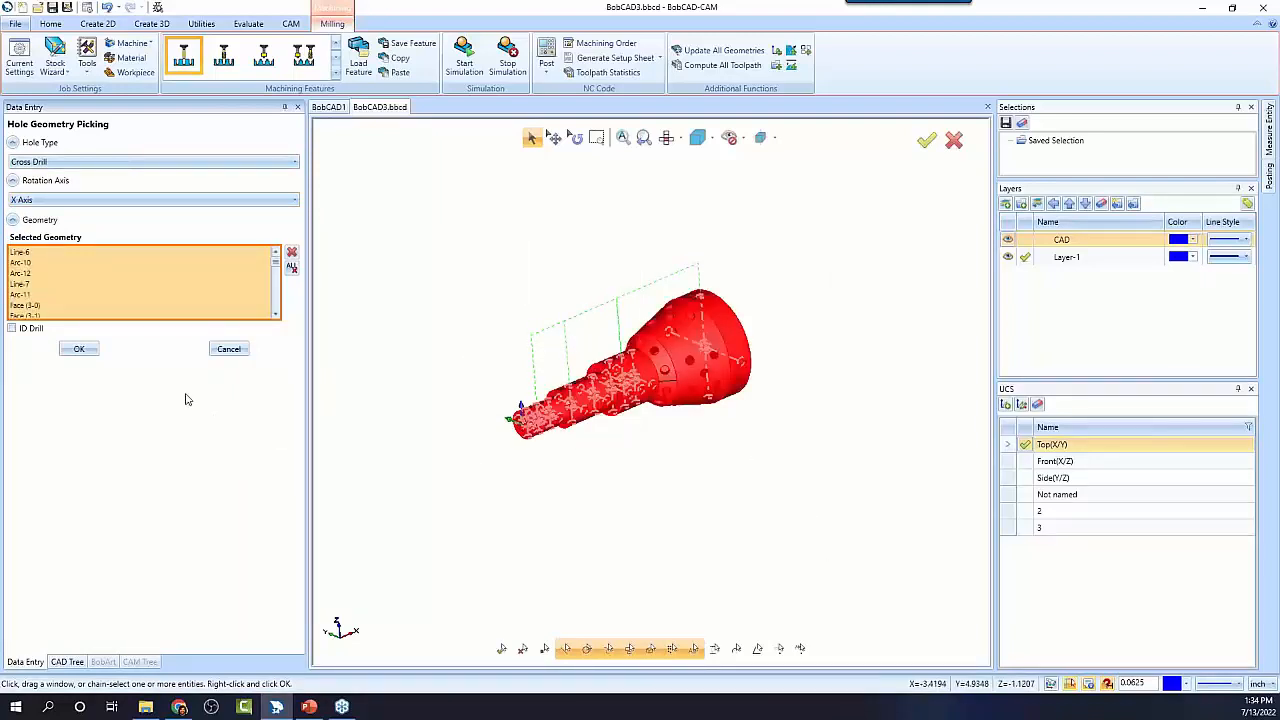
left_click(78, 350)
Recompute the Center Drill toolpath for the cross holes and inspect it around the part
right_click(90, 369)
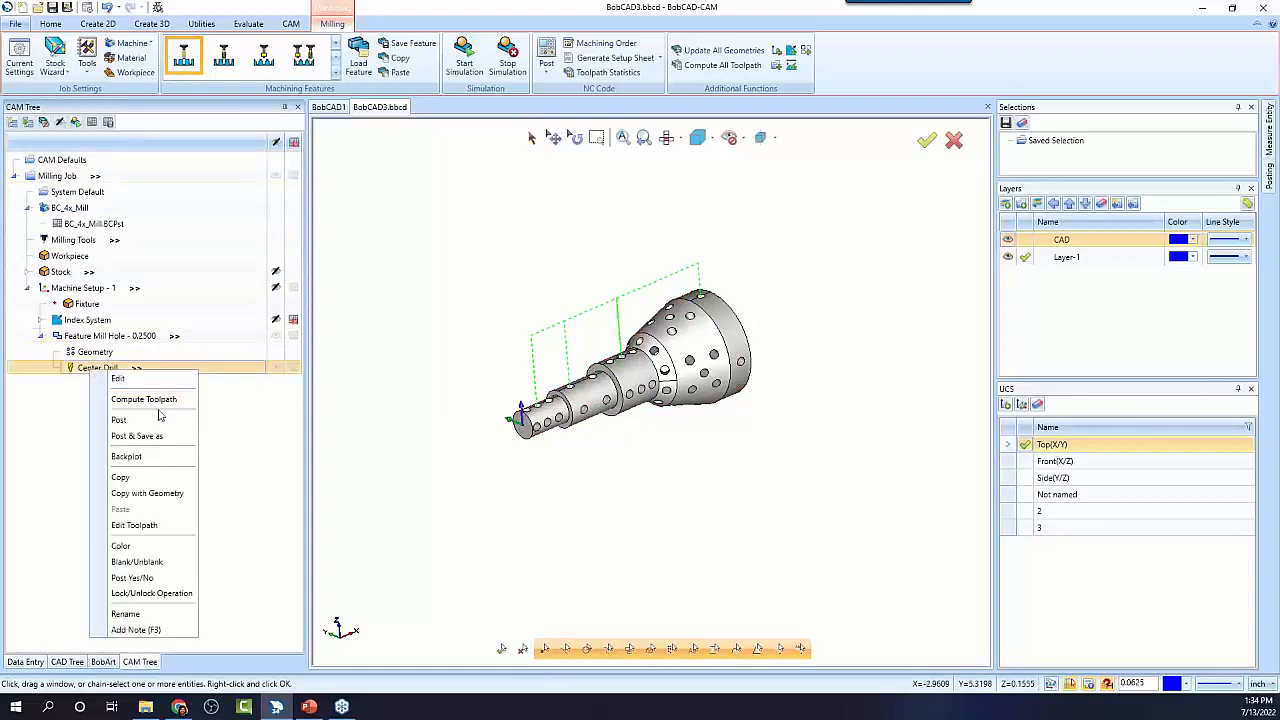
left_click(150, 399)
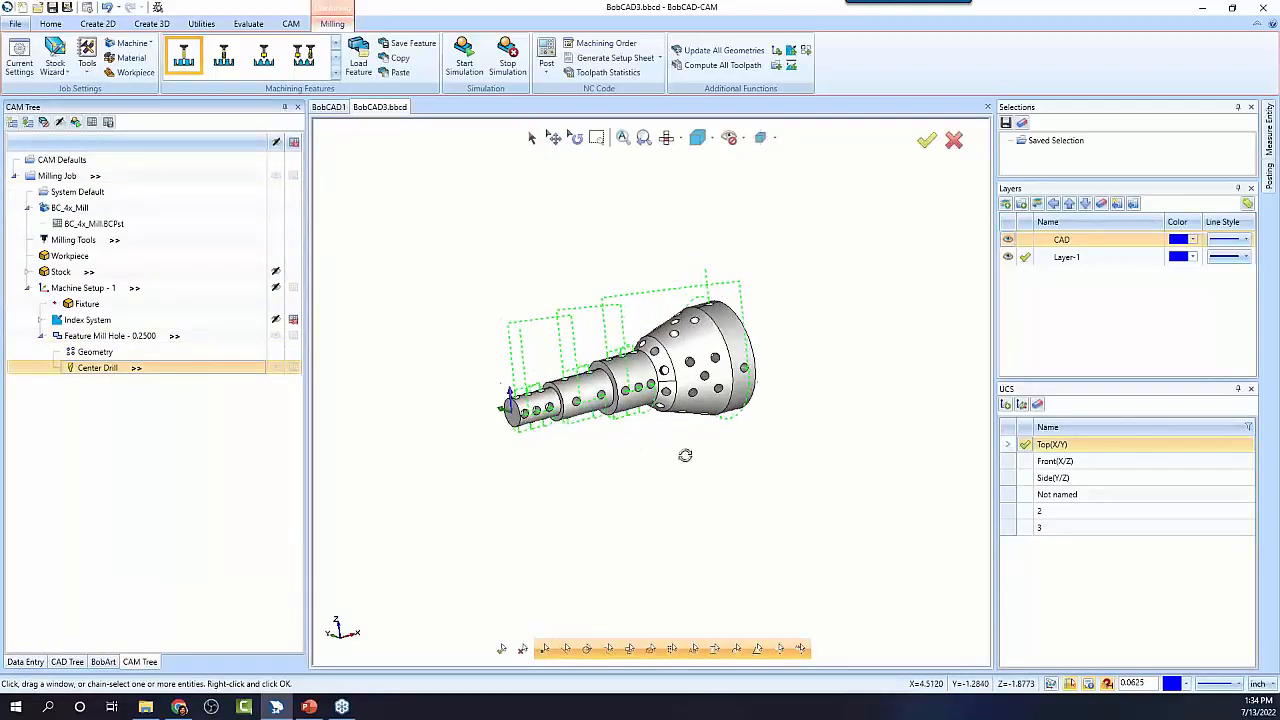
mouse_move(685, 455)
middle_mouse_down()
mouse_move(586, 460)
mouse_move(680, 458)
middle_mouse_up()
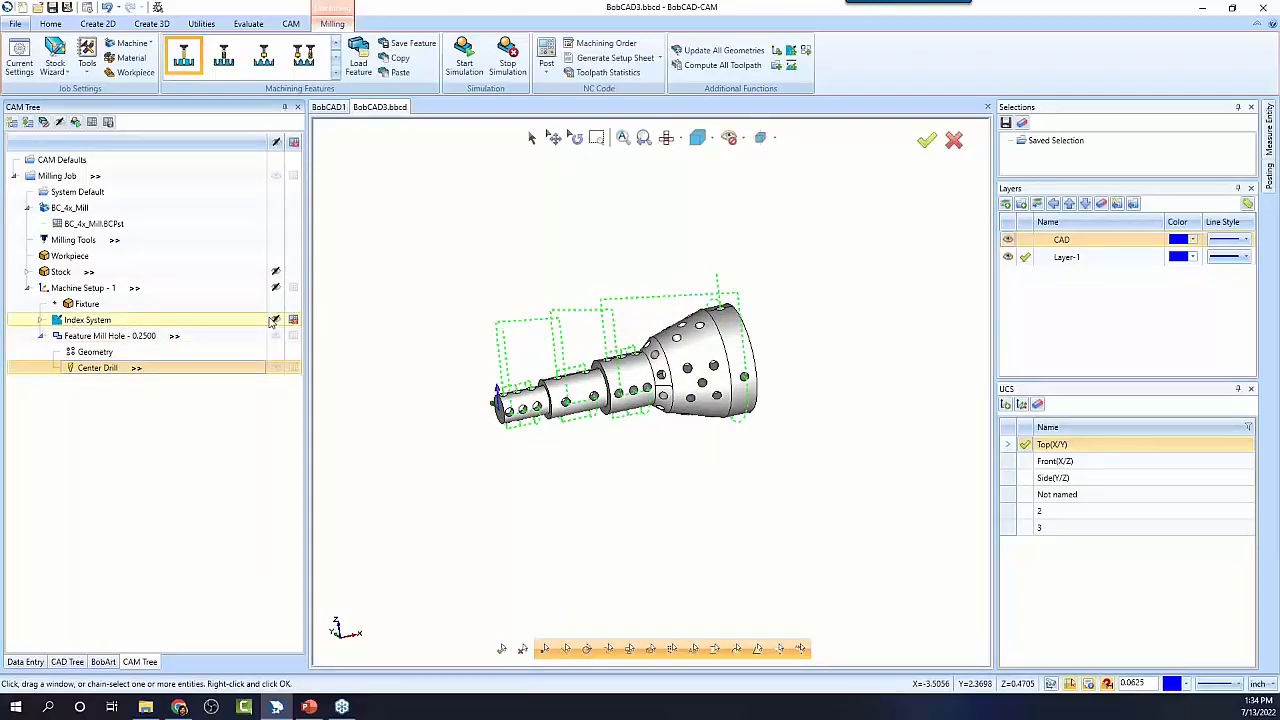
middle_click_drag(640, 465, 595, 444)
scroll(669, 426, "up", 3)
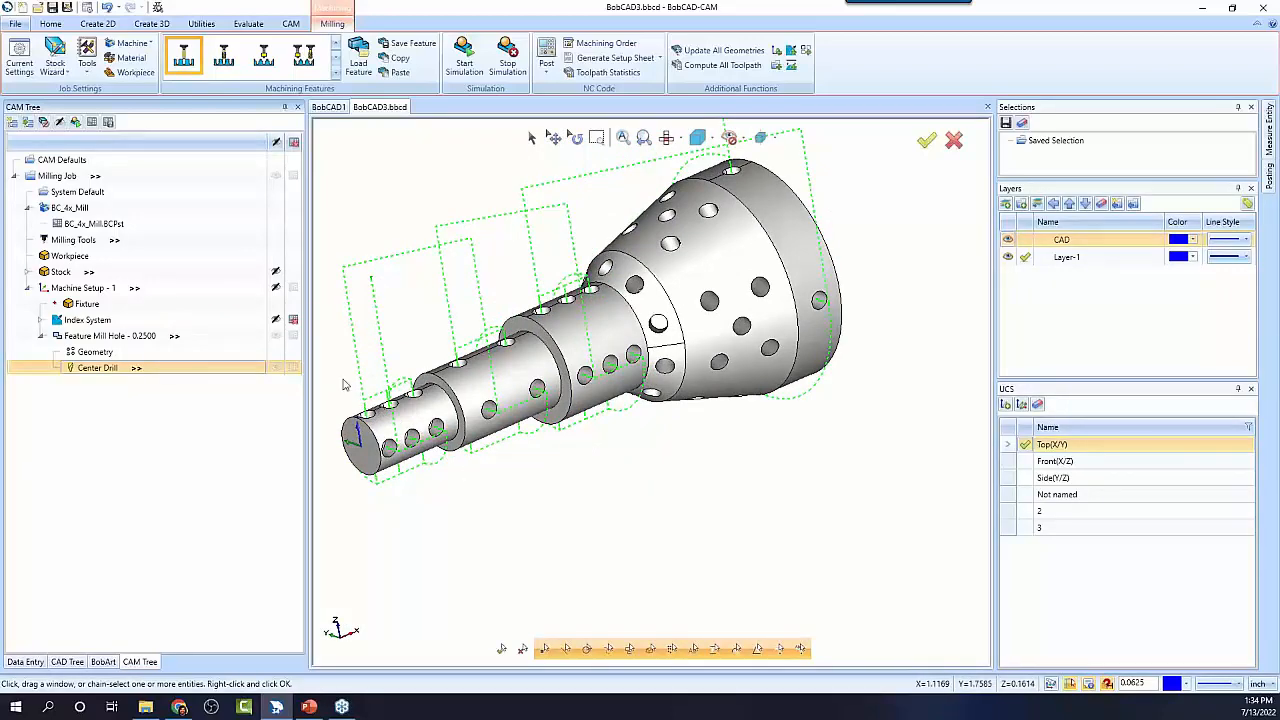
scroll(741, 425, "down", 3)
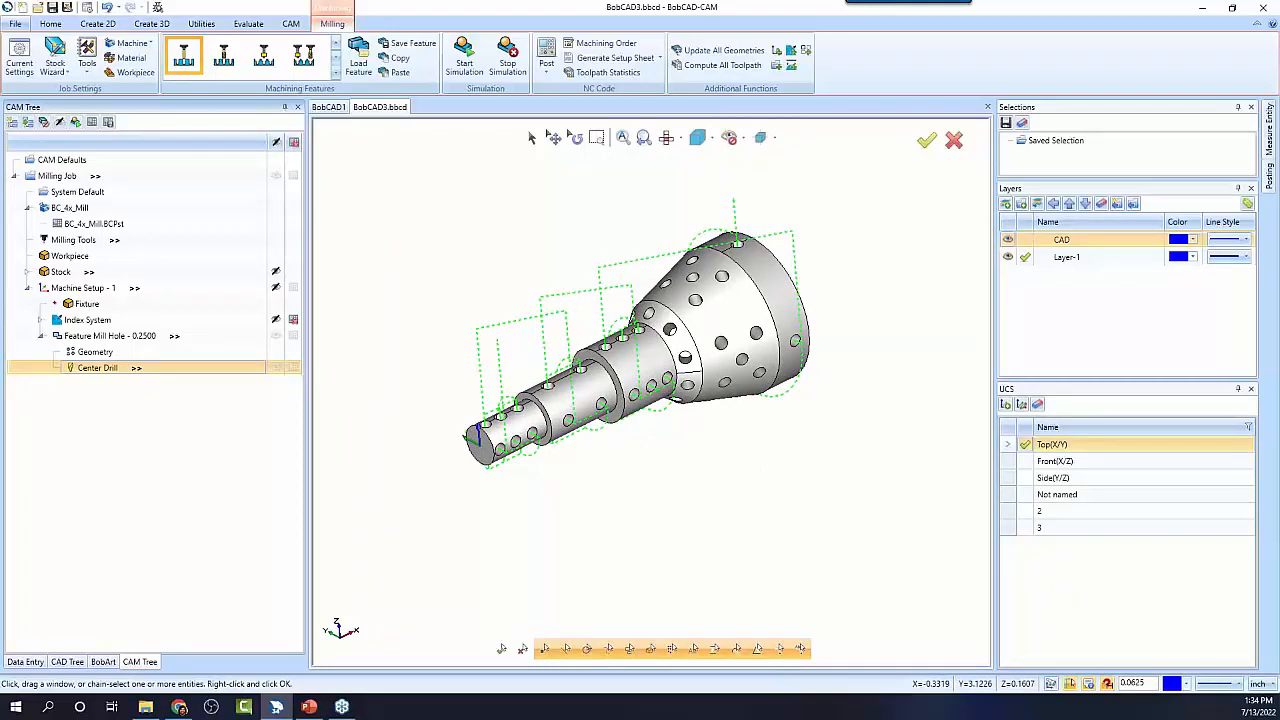
Expand the Index System group under Machine Setup - 1 to view its features
left_click(88, 321)
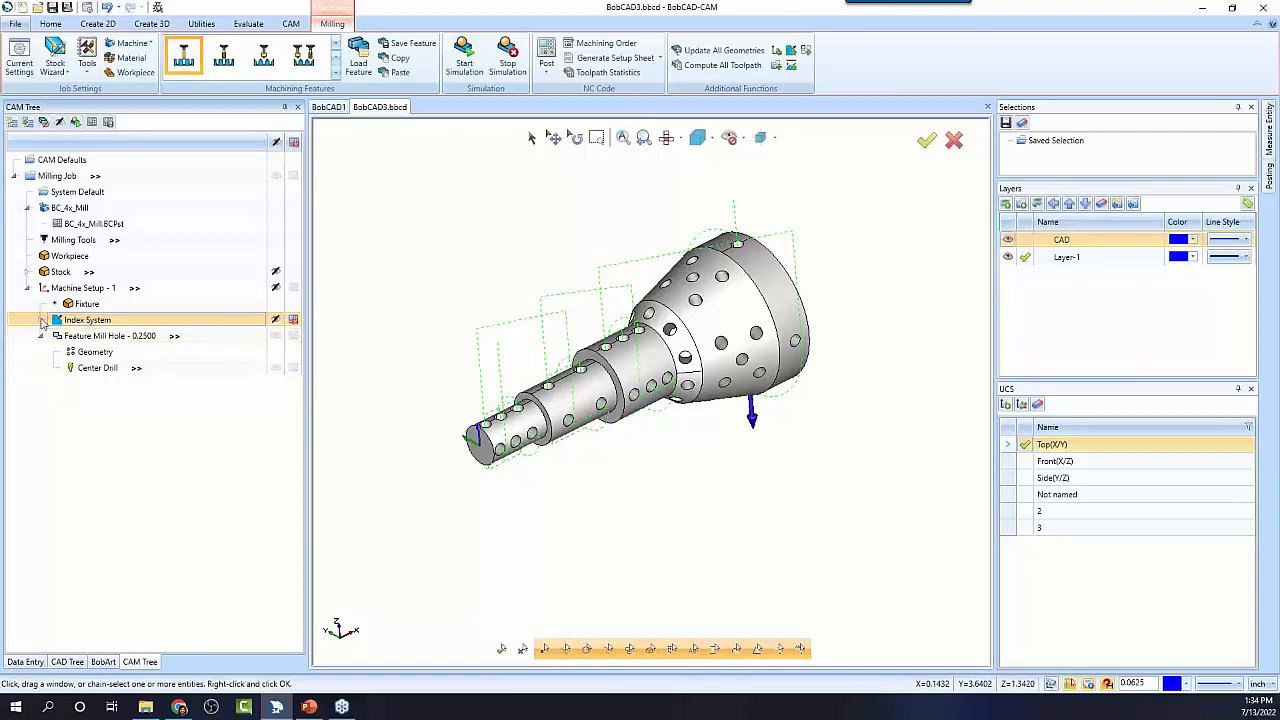
left_click(41, 320)
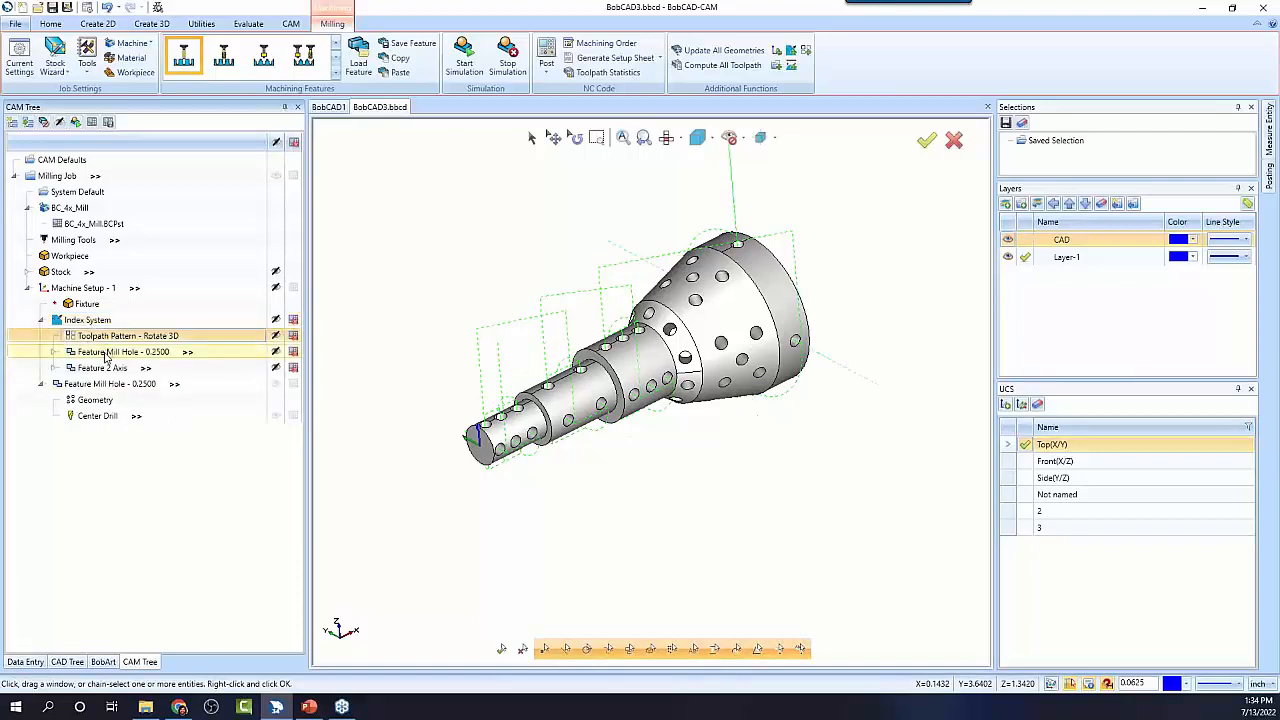
Review the Index System features, collapse that group, and examine the cross hole geometry and Machine Setup - 1 axes on the part
left_click(106, 353)
left_click(103, 369)
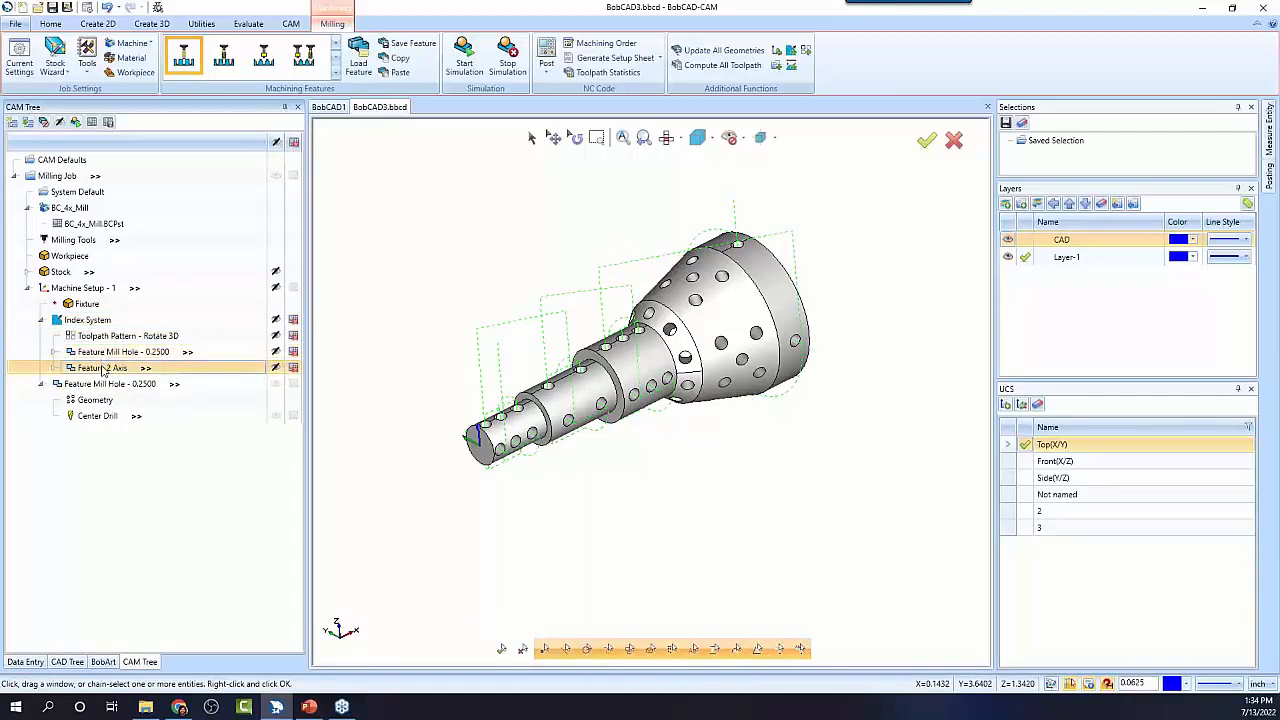
left_click(110, 338)
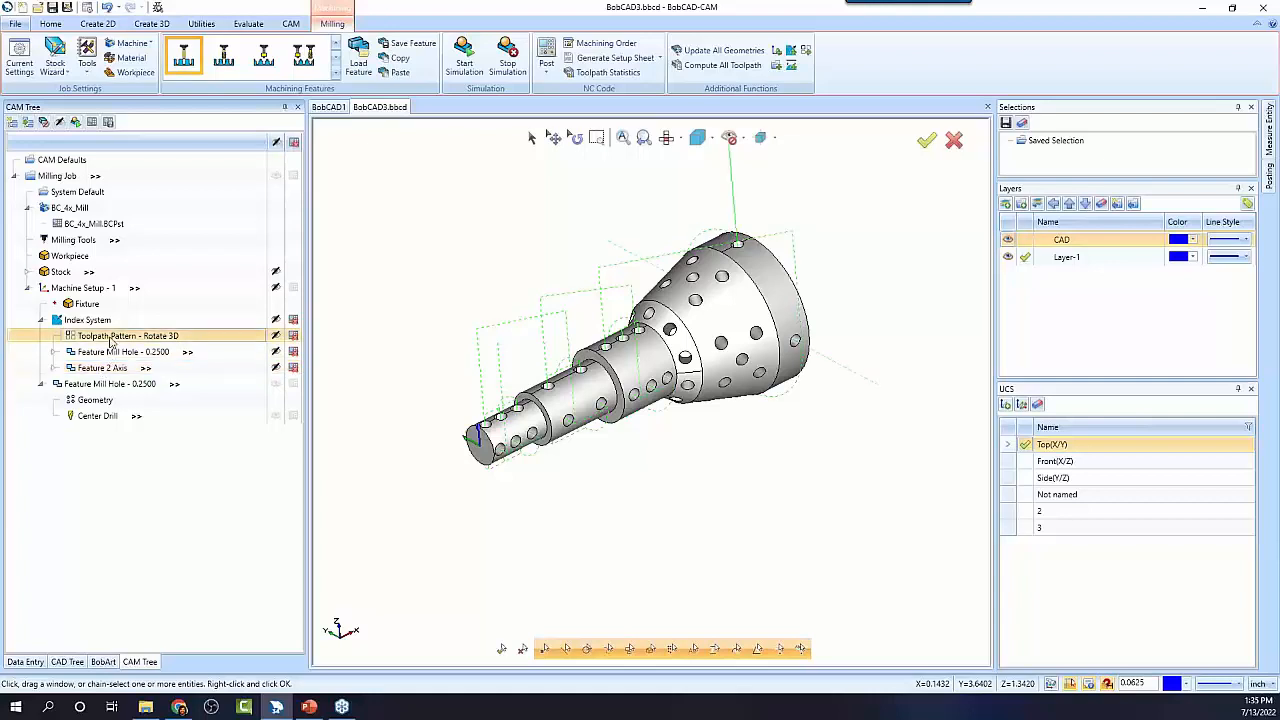
left_click(40, 320)
left_click(100, 337)
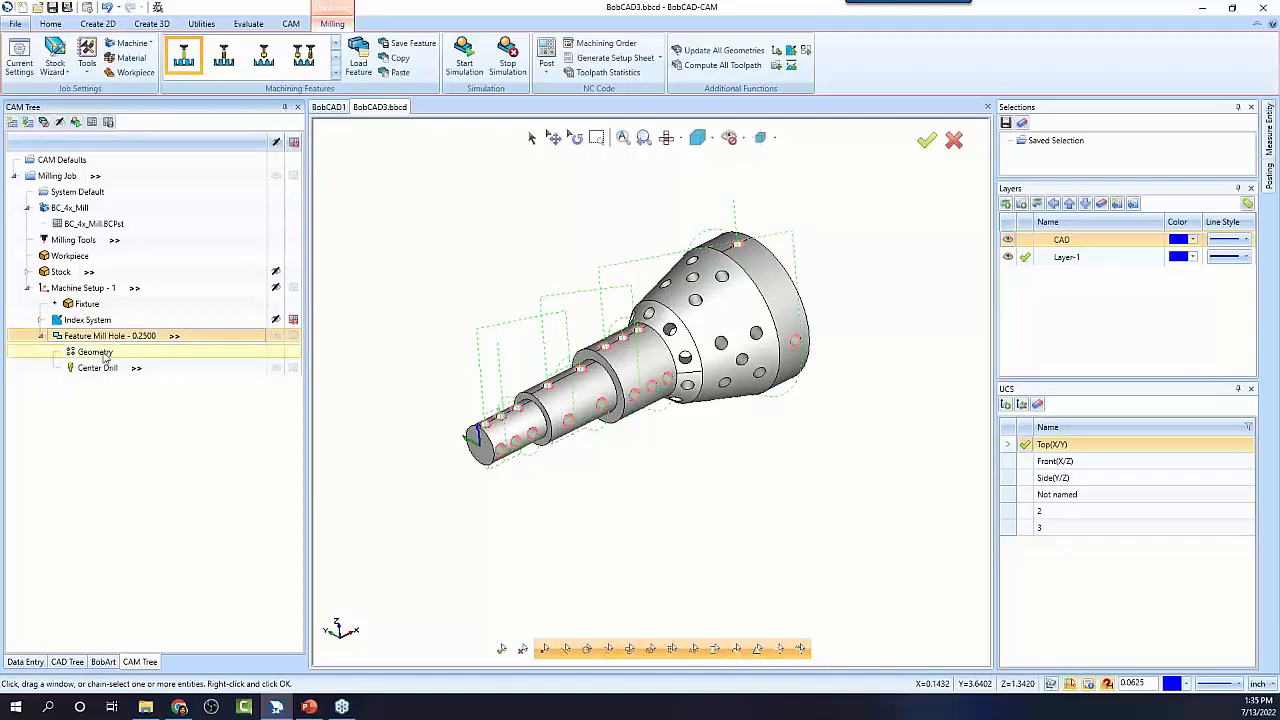
middle_click_drag(766, 443, 709, 537)
left_click(100, 289)
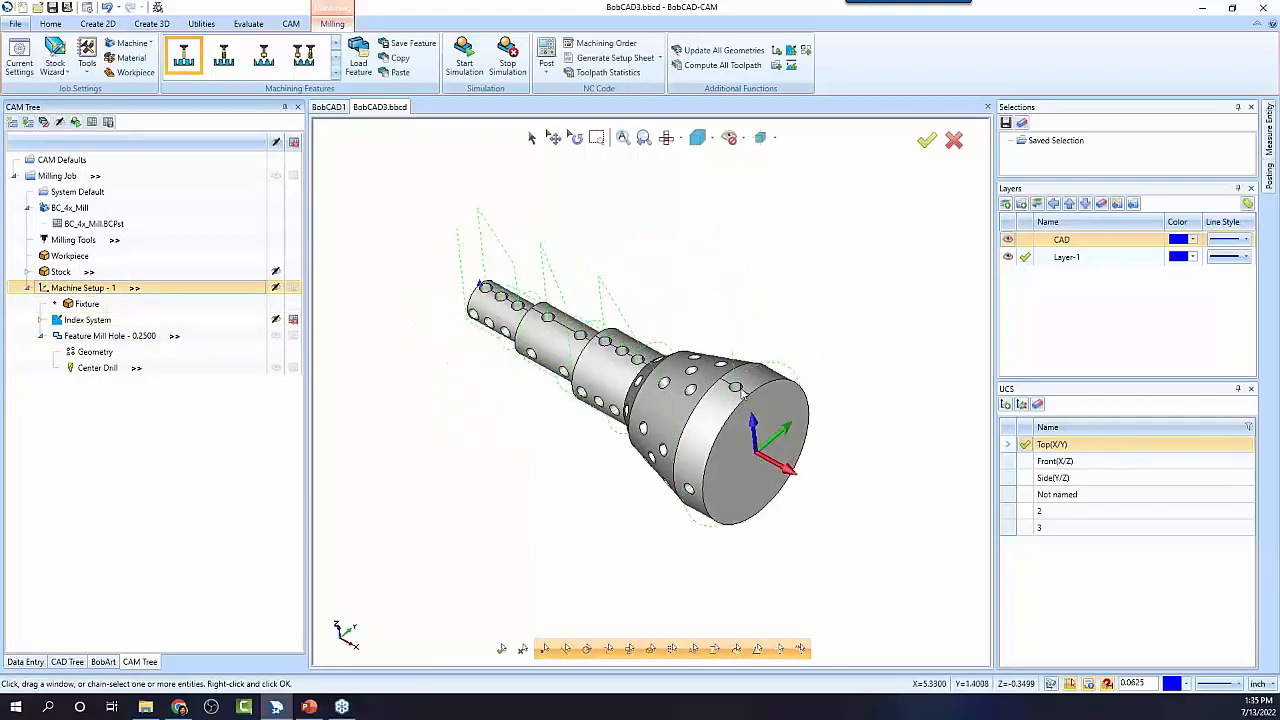
Remove the existing geometry from Feature Mill Hole - 0.2500 and start reselecting its holes
right_click(88, 353)
left_click(112, 375)
right_click(104, 352)
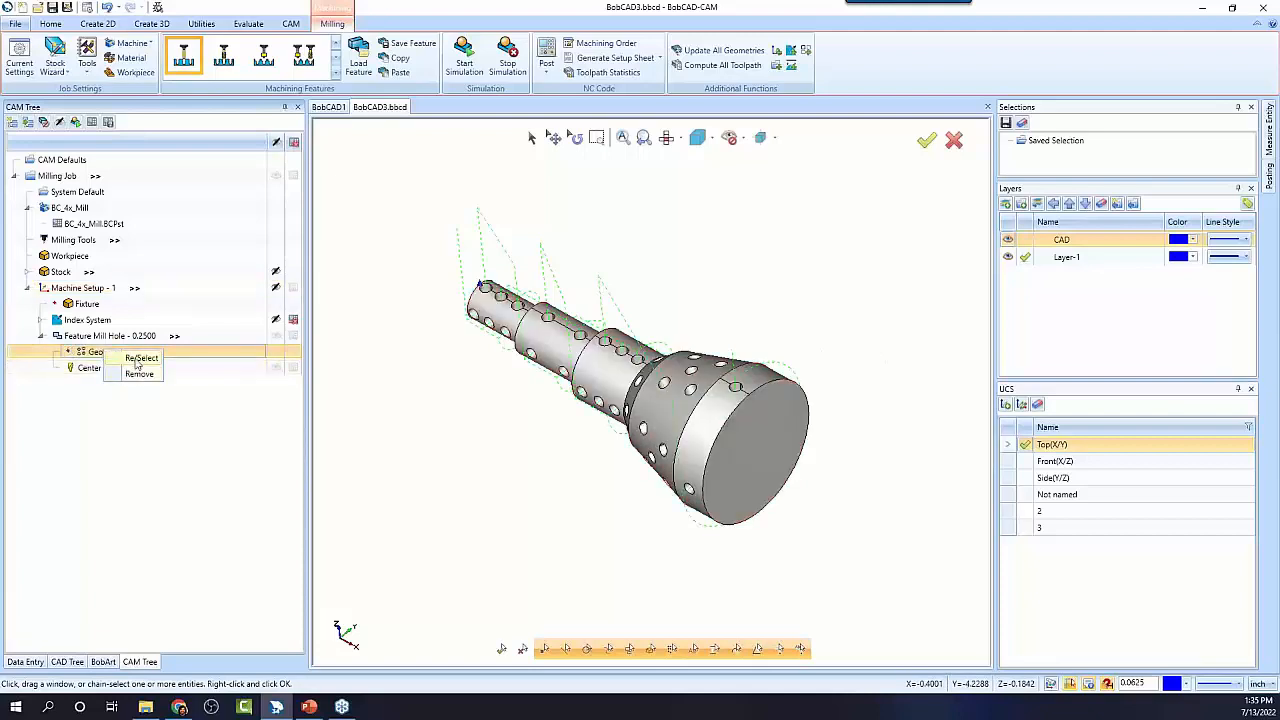
left_click(138, 359)
Pick six individual hole faces across the large end, cone and stepped diameters as the Cross Drill geometry
middle_click_drag(466, 480, 823, 320)
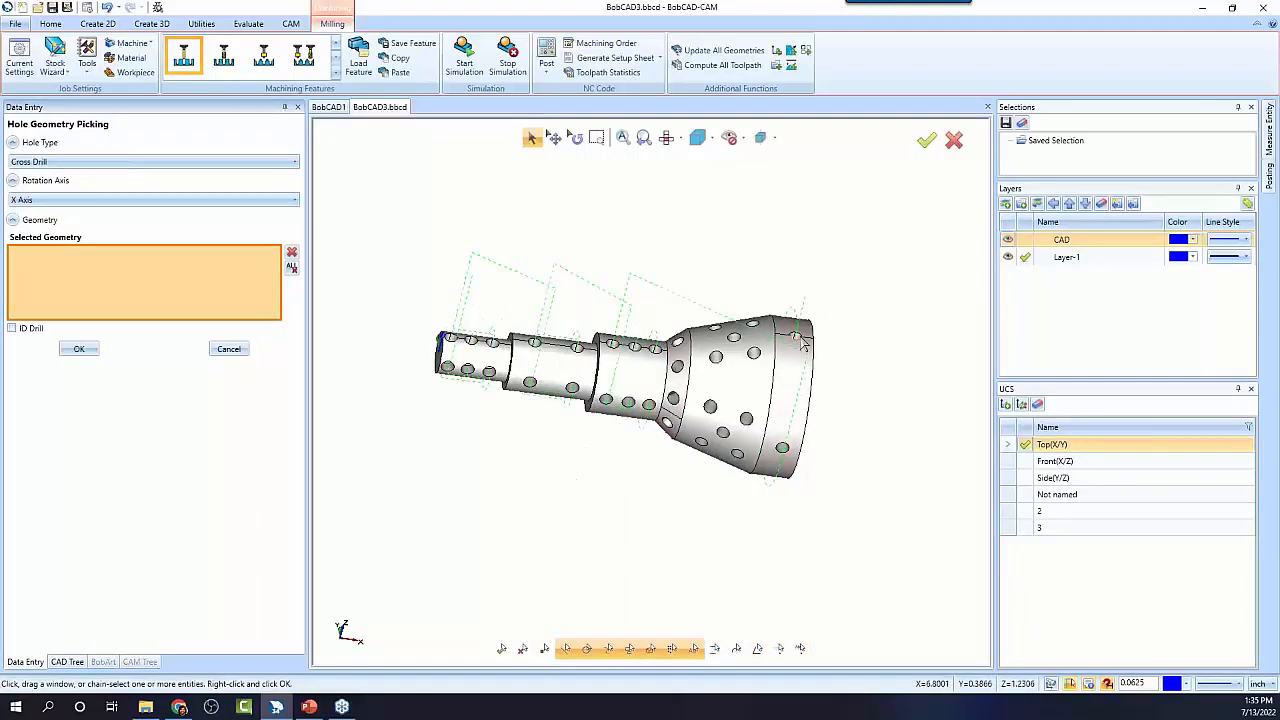
left_click(797, 340)
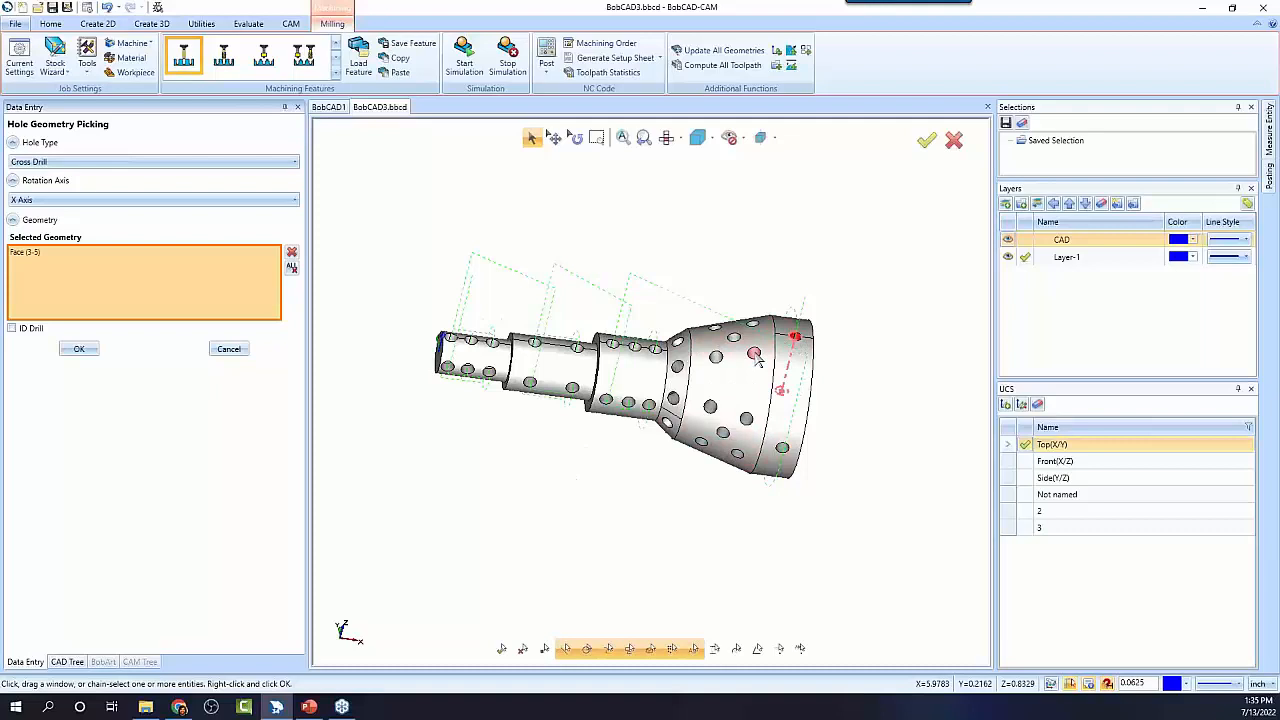
left_click(755, 356)
left_click(716, 358)
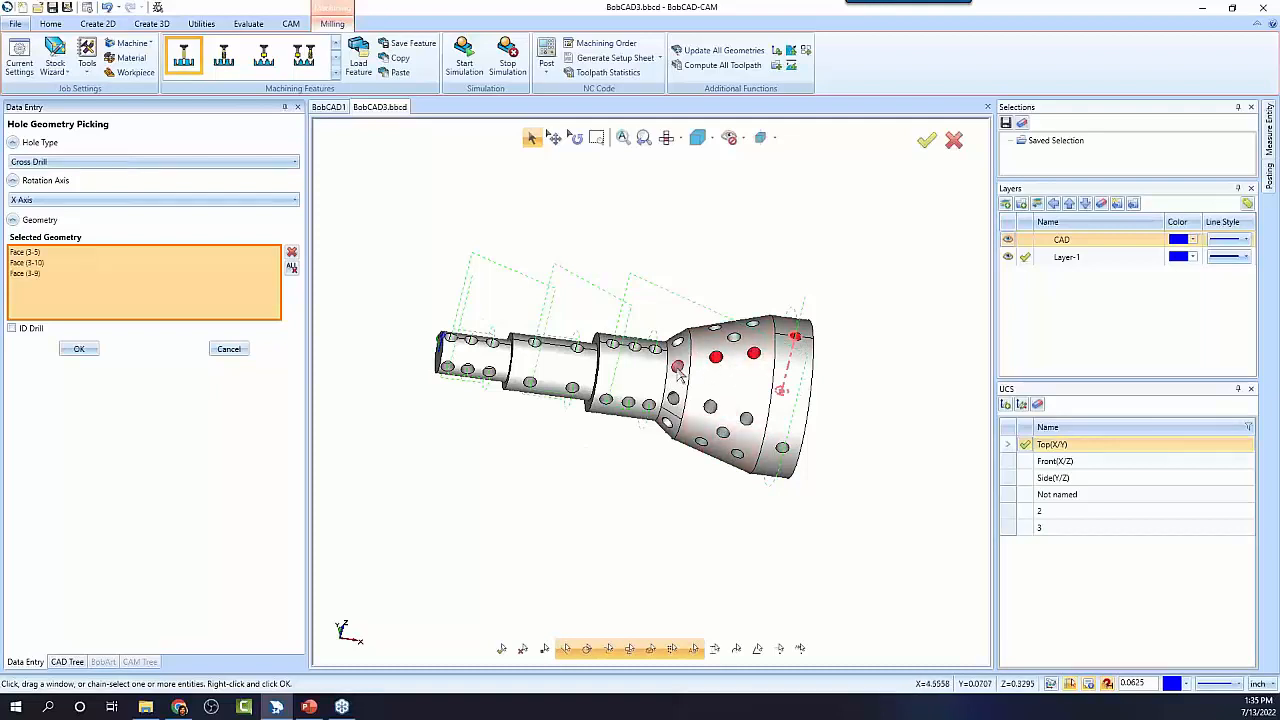
left_click(677, 368)
middle_click_drag(680, 372, 666, 434)
left_click(640, 336)
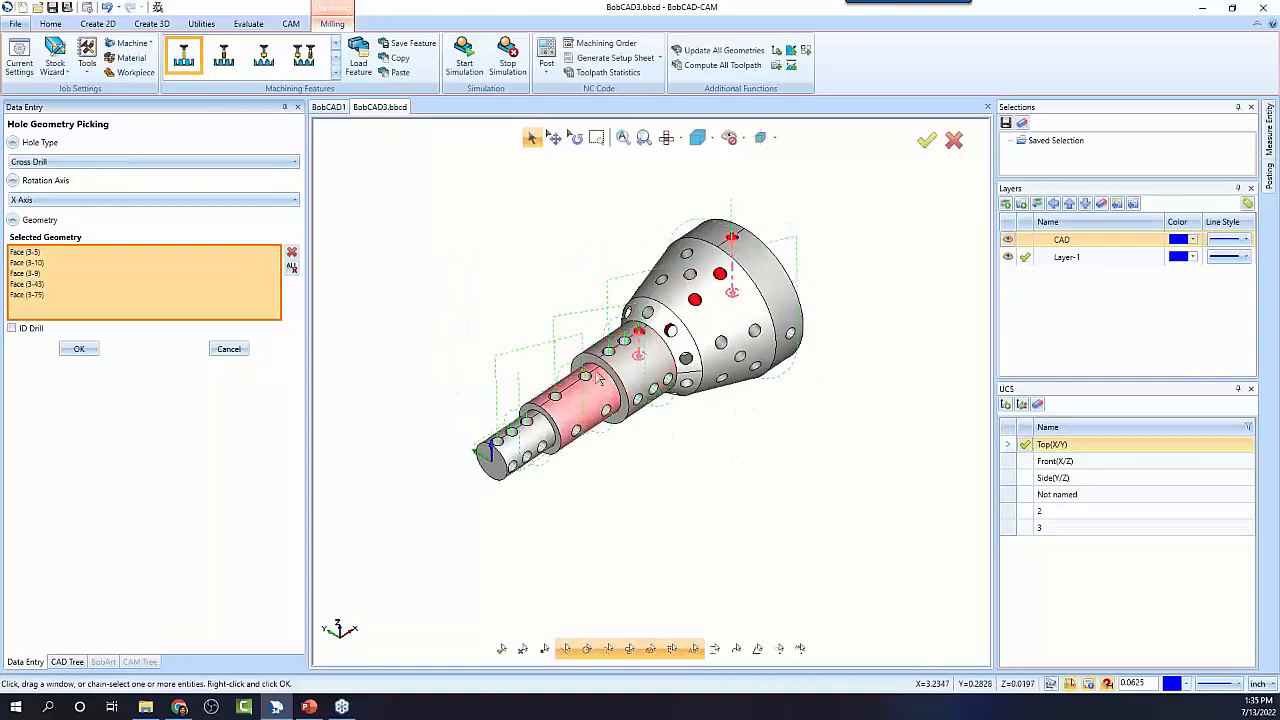
left_click(585, 376)
middle_click_drag(727, 456, 698, 434)
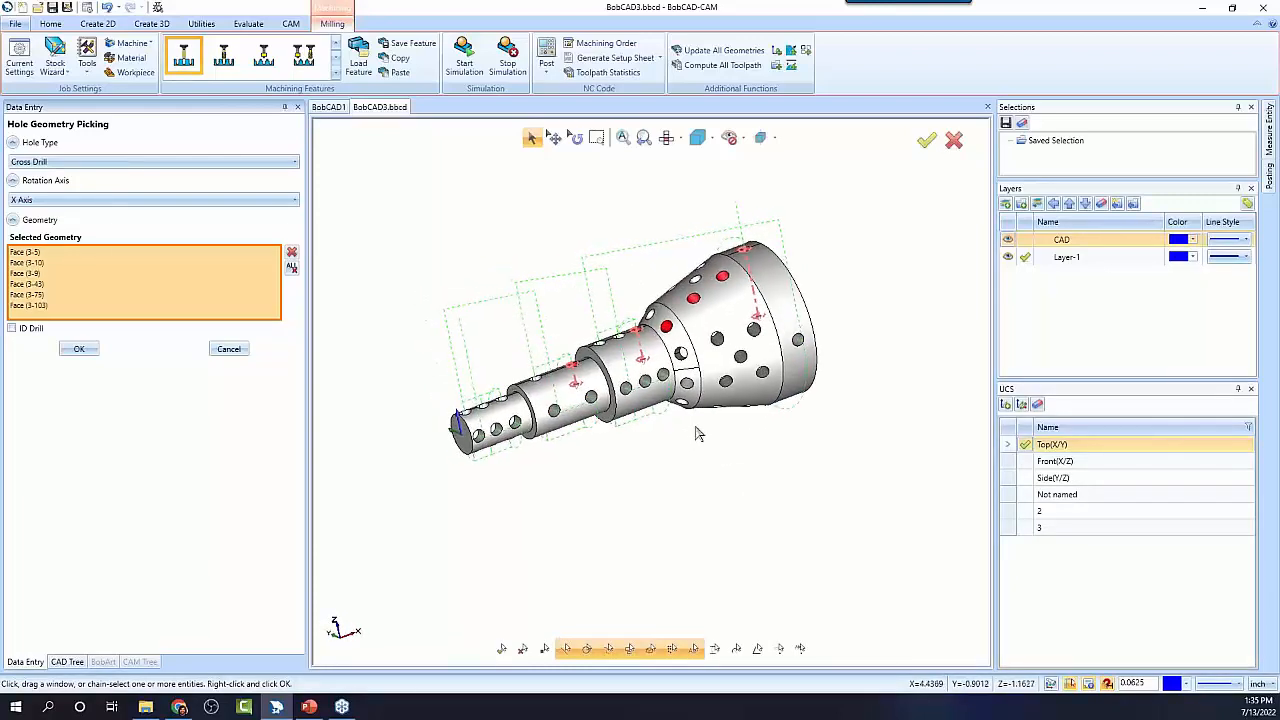
left_click(79, 349)
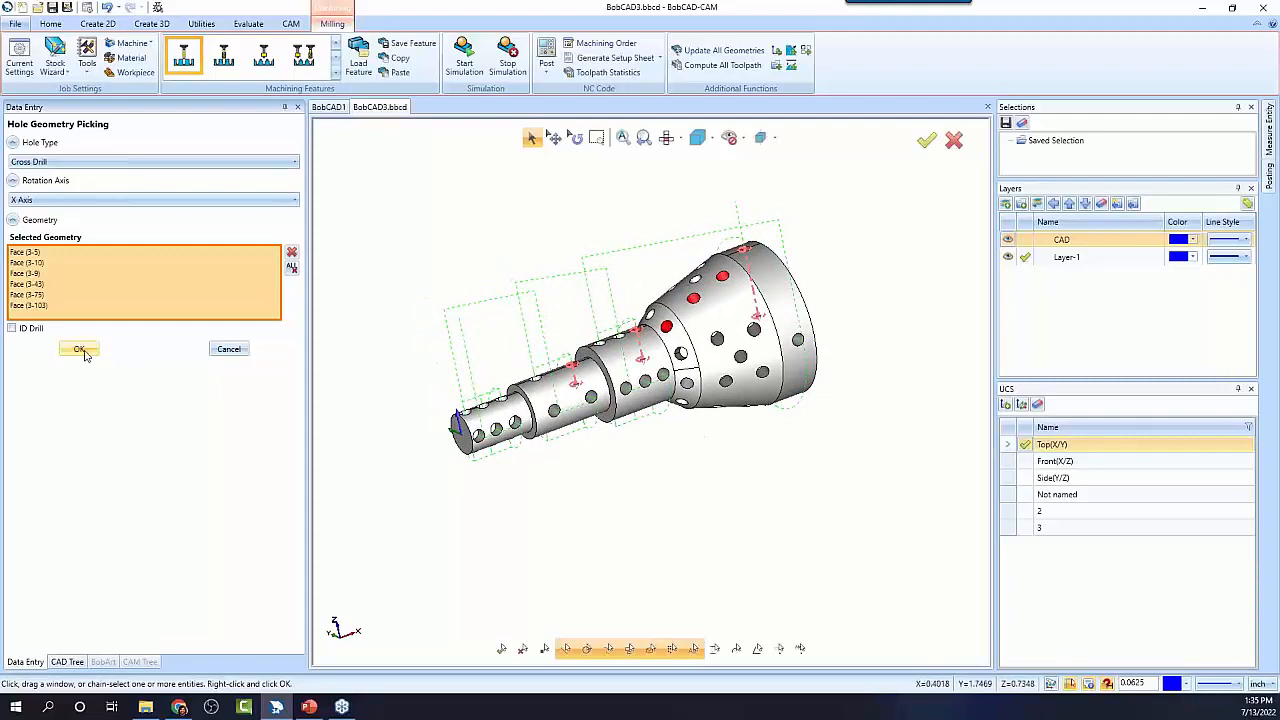
Recompute the Center Drill toolpath for the six individually picked holes and inspect it
right_click(108, 367)
left_click(146, 406)
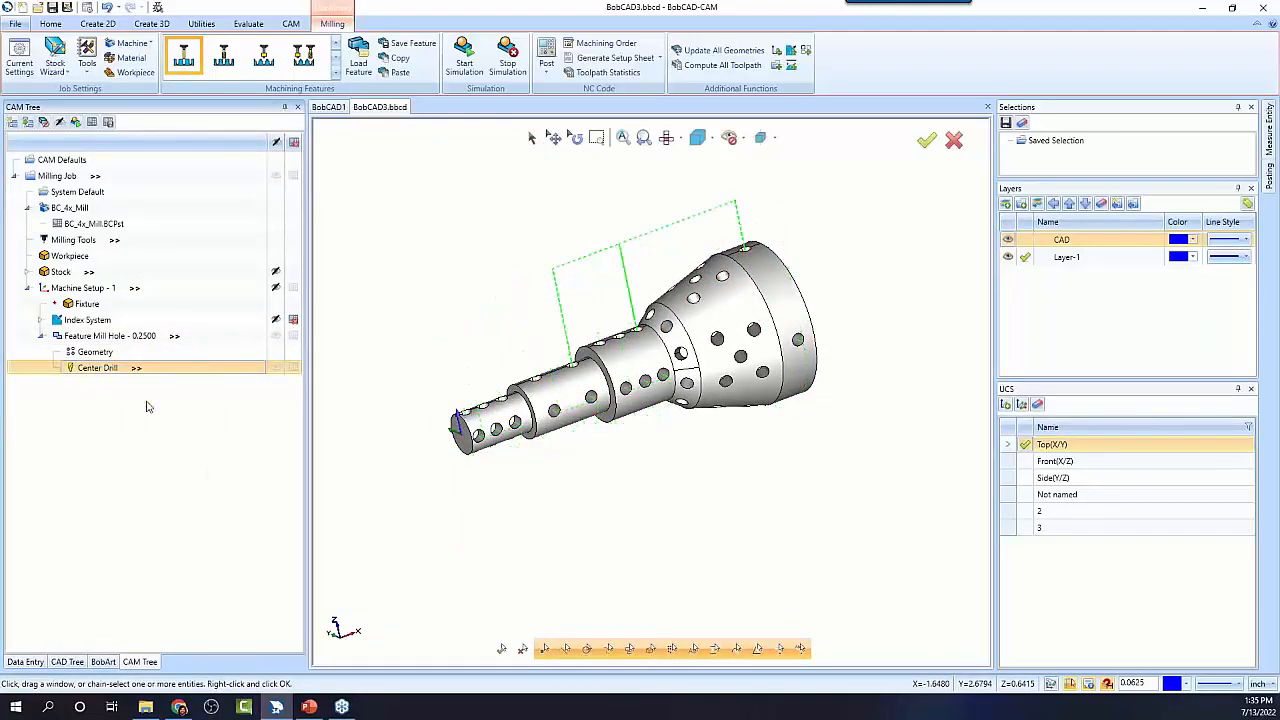
middle_click_drag(731, 417, 750, 440)
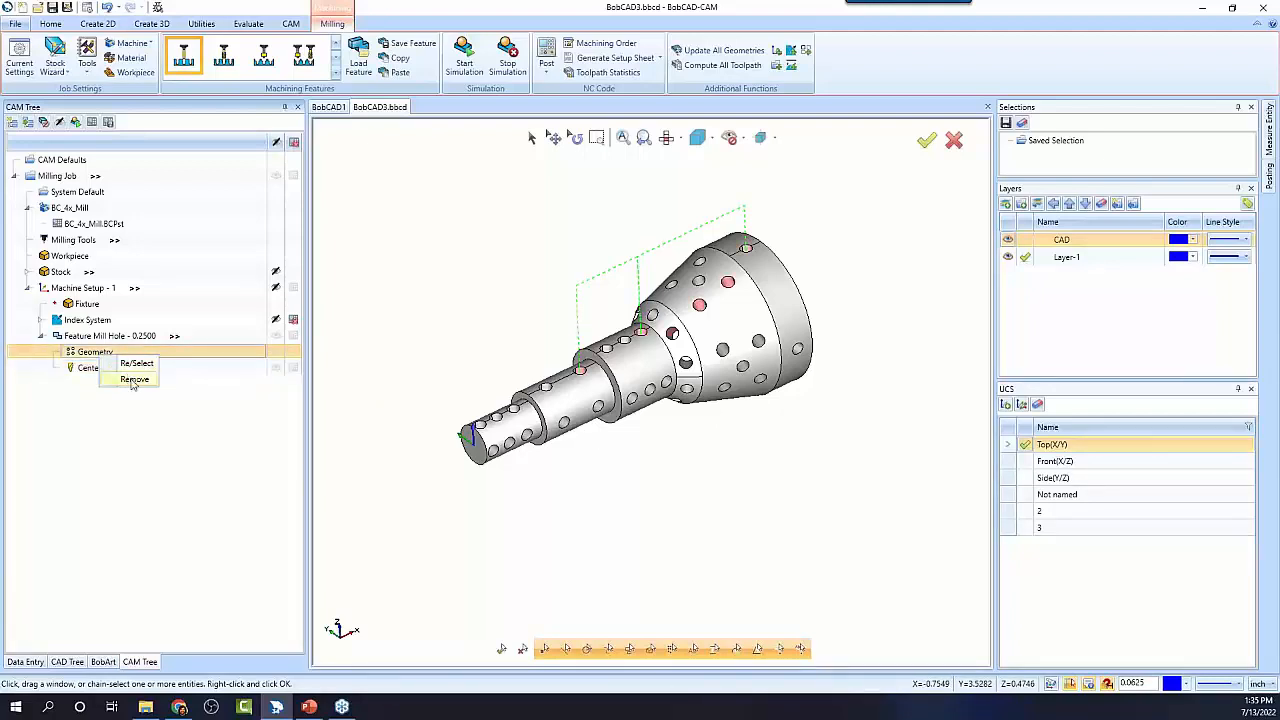
Clear the individually picked holes from the mill hole feature and reopen its geometry selection
left_click(130, 380)
right_click(108, 353)
left_click(134, 364)
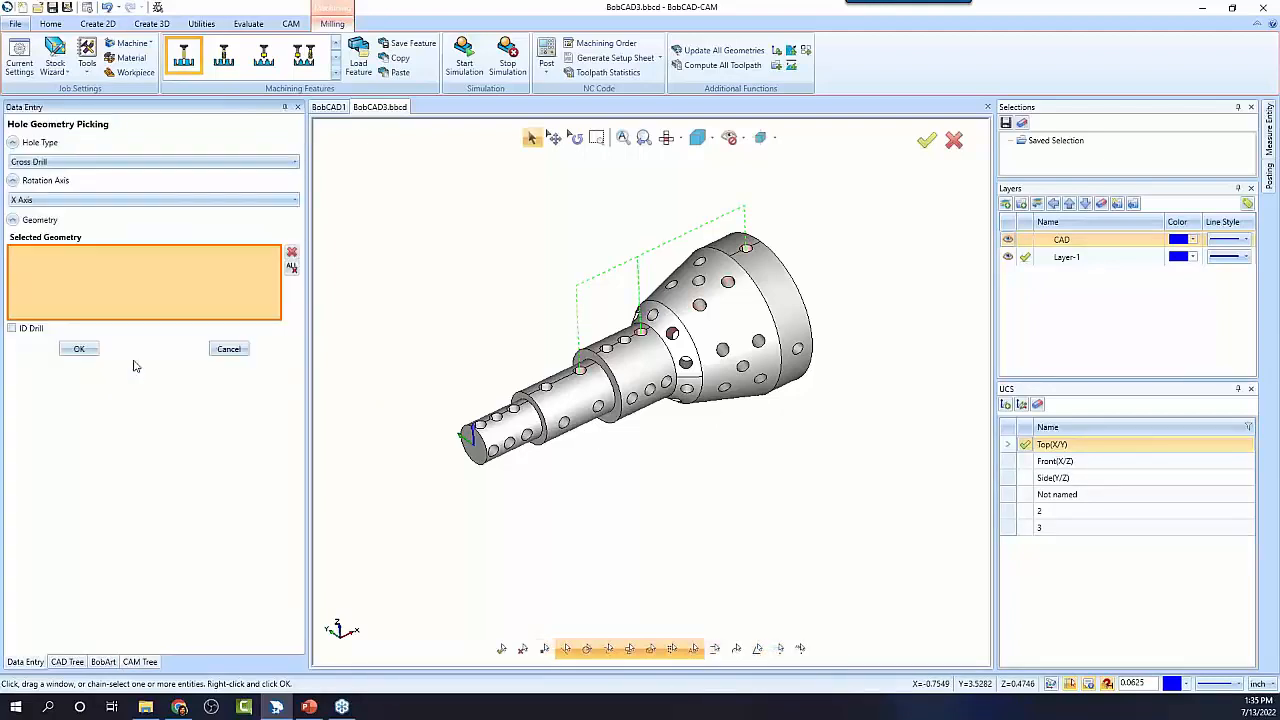
Choose Cross Drill with the X Axis as rotation axis and window-select the whole part as the hole geometry
left_click(110, 162)
left_click(80, 206)
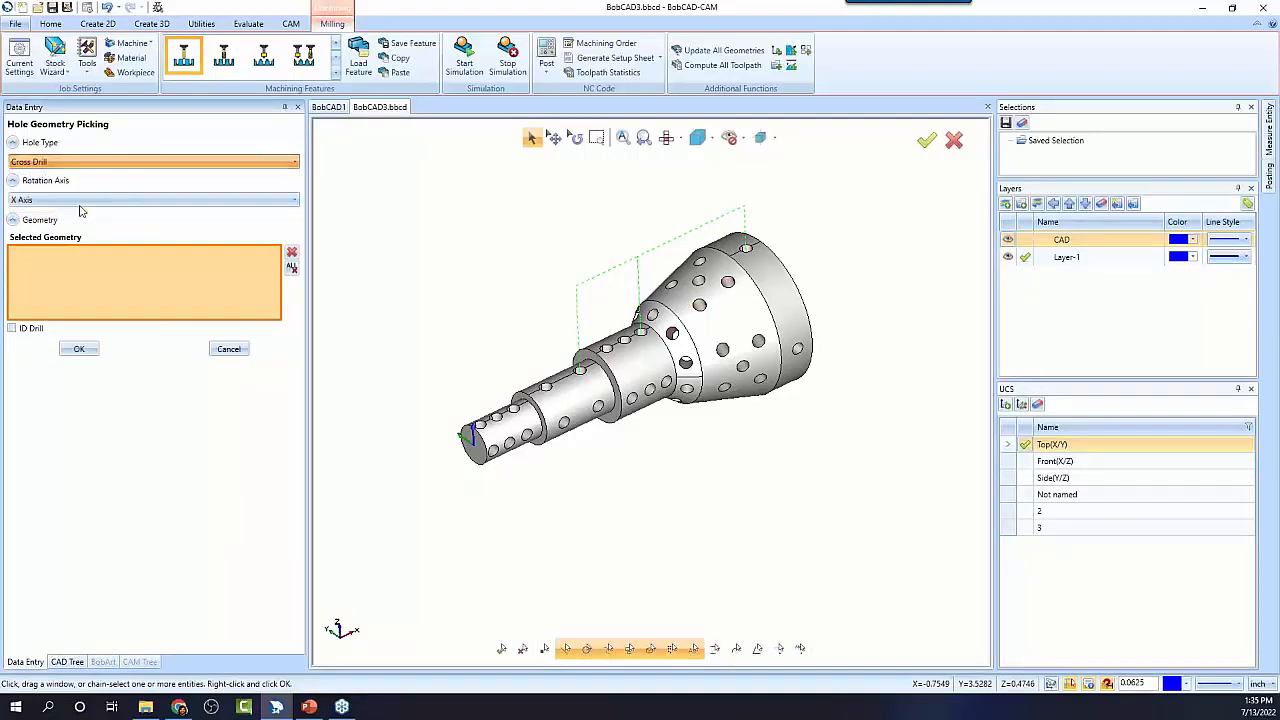
left_click(82, 201)
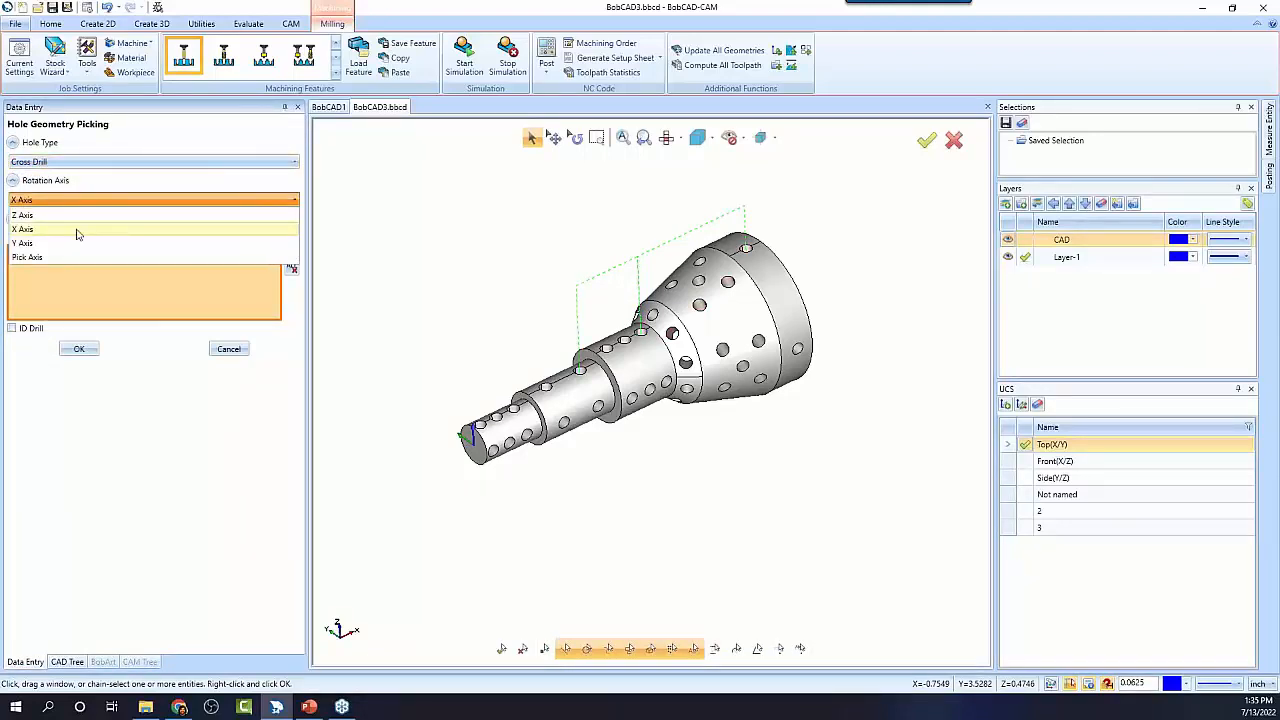
left_click(78, 230)
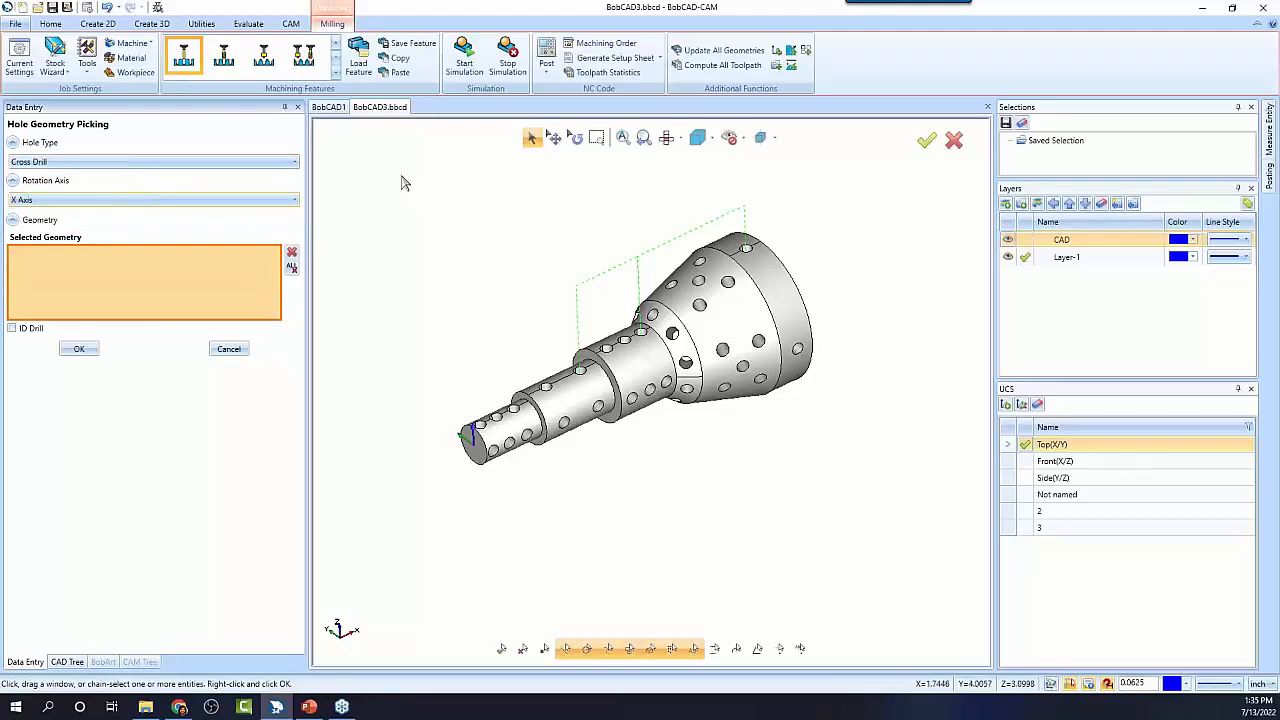
left_click_drag(400, 175, 880, 567)
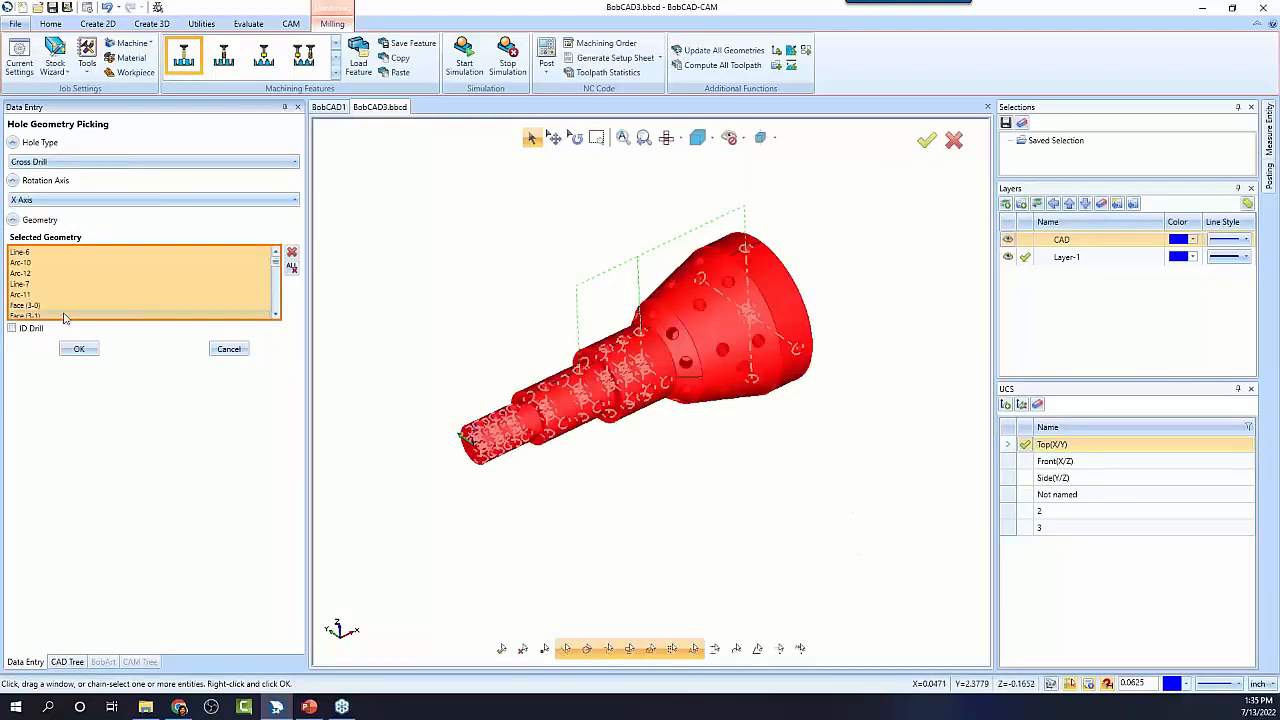
left_click(79, 349)
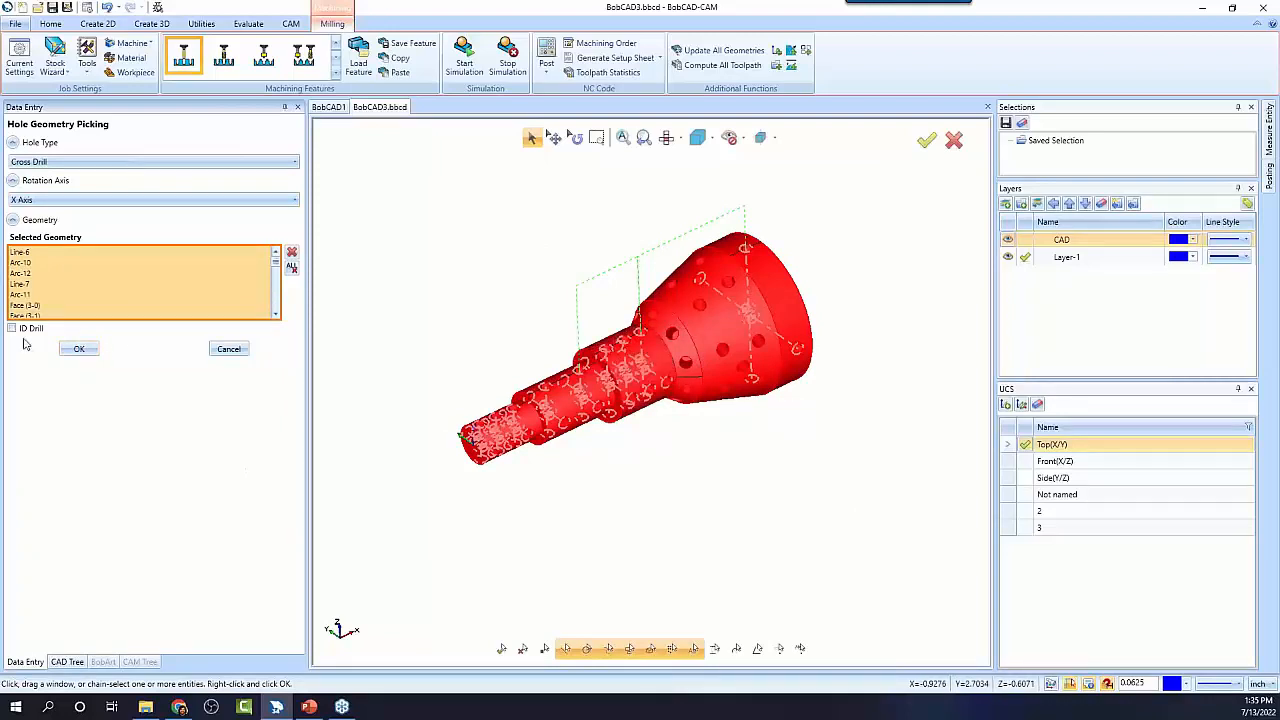
left_click(79, 349)
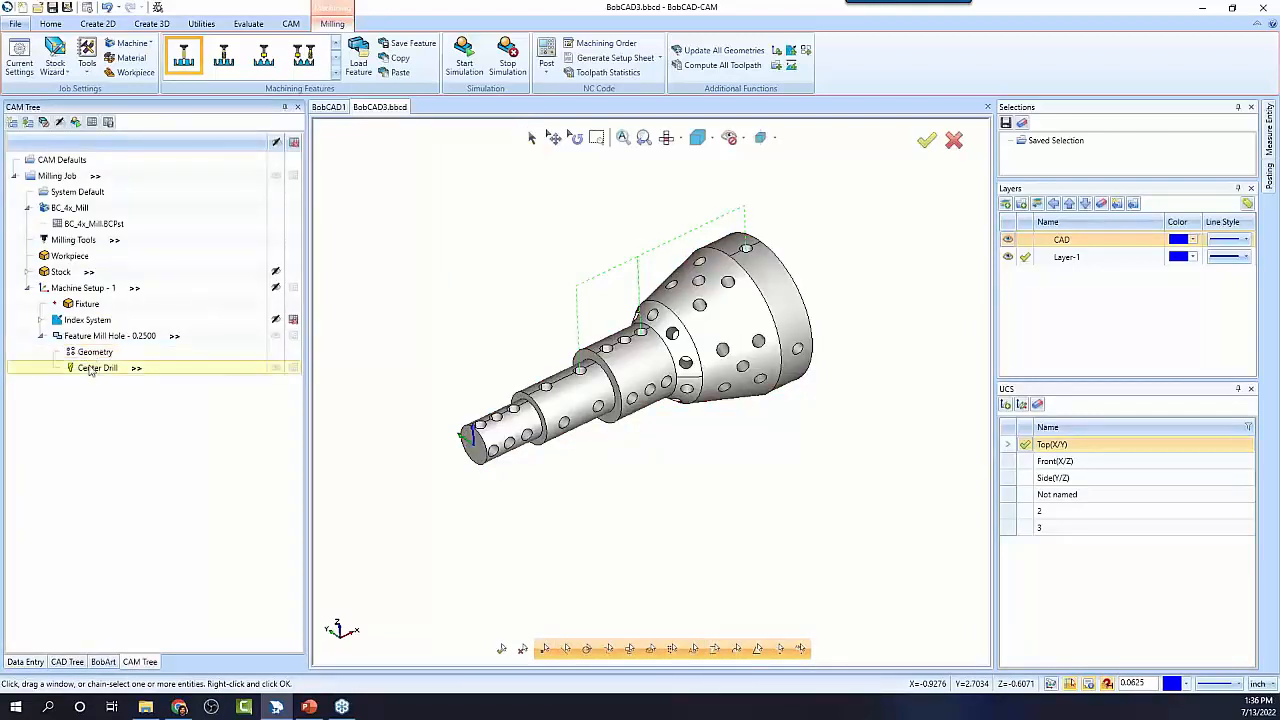
Recompute the Center Drill toolpath for the whole-part selection and inspect its moves between hole groups
left_click(93, 372)
right_click(93, 372)
left_click(155, 399)
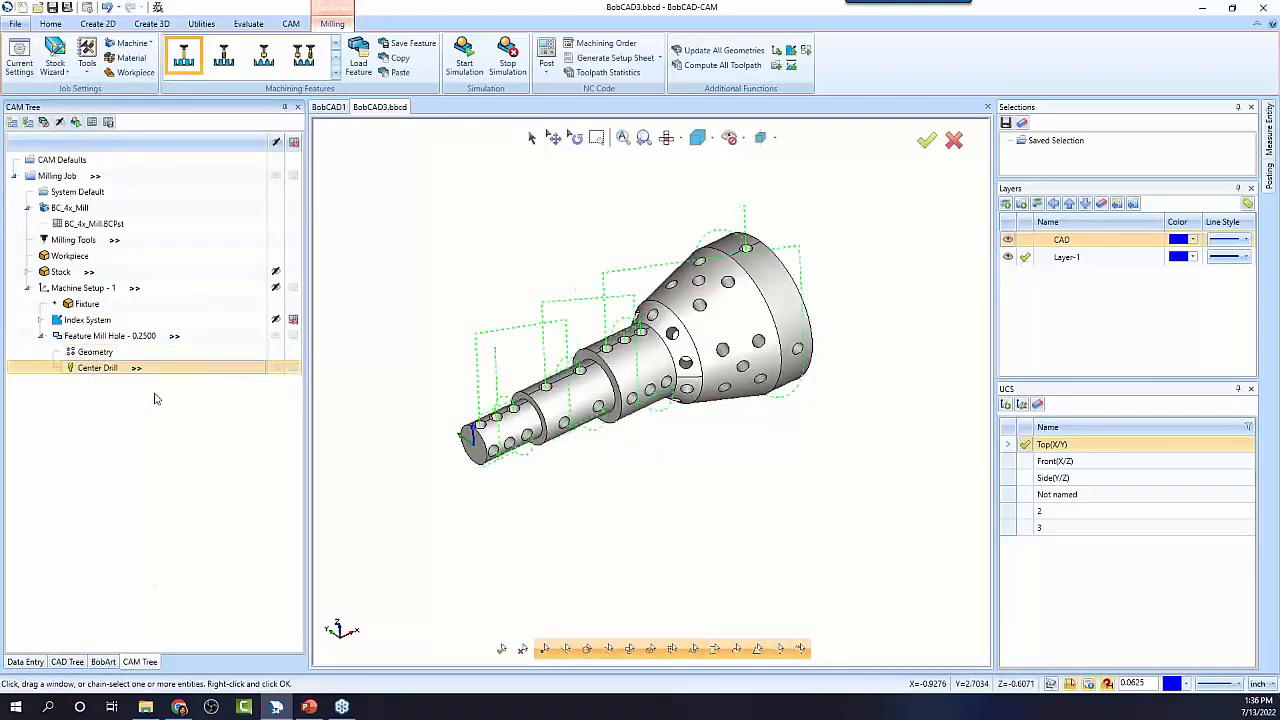
mouse_move(717, 455)
middle_mouse_down()
mouse_move(708, 430)
mouse_move(716, 447)
middle_mouse_up()
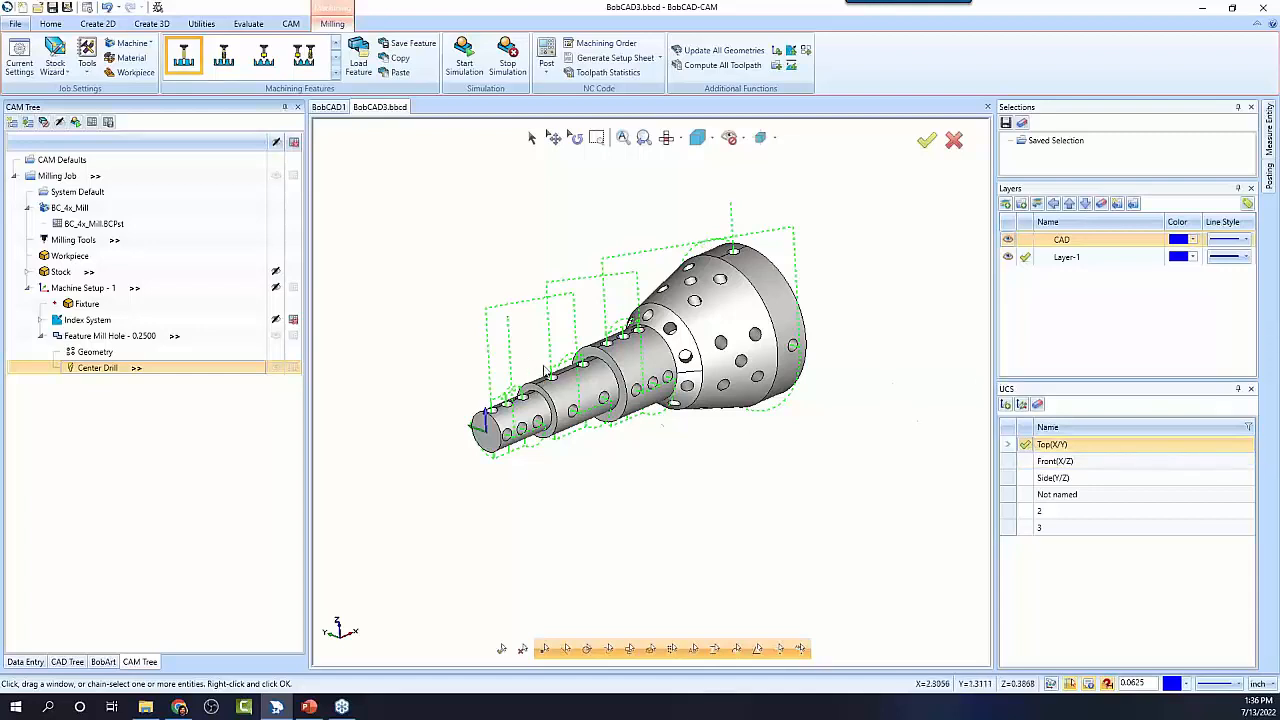
middle_click_drag(716, 447, 685, 448)
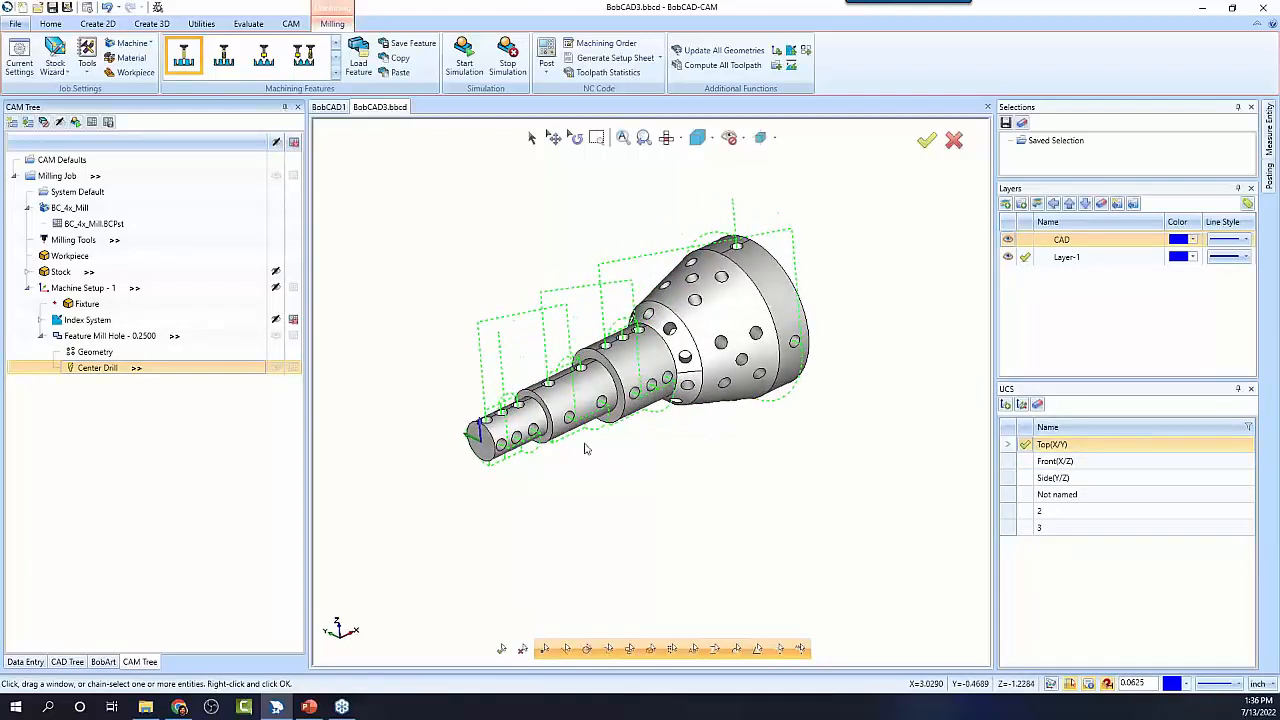
Set the mill hole feature's Group Retracts to a Cylinder about the X Axis with radius 3 and recompute the toolpath
double_click(100, 369)
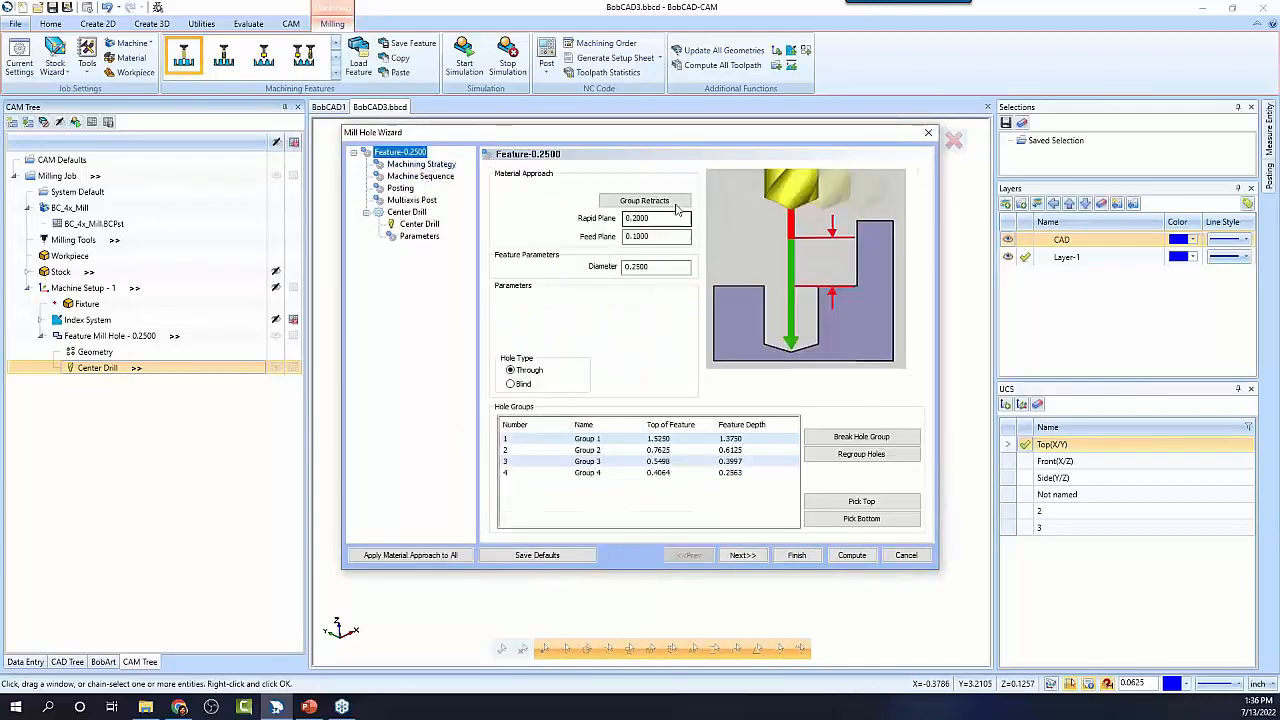
left_click(674, 205)
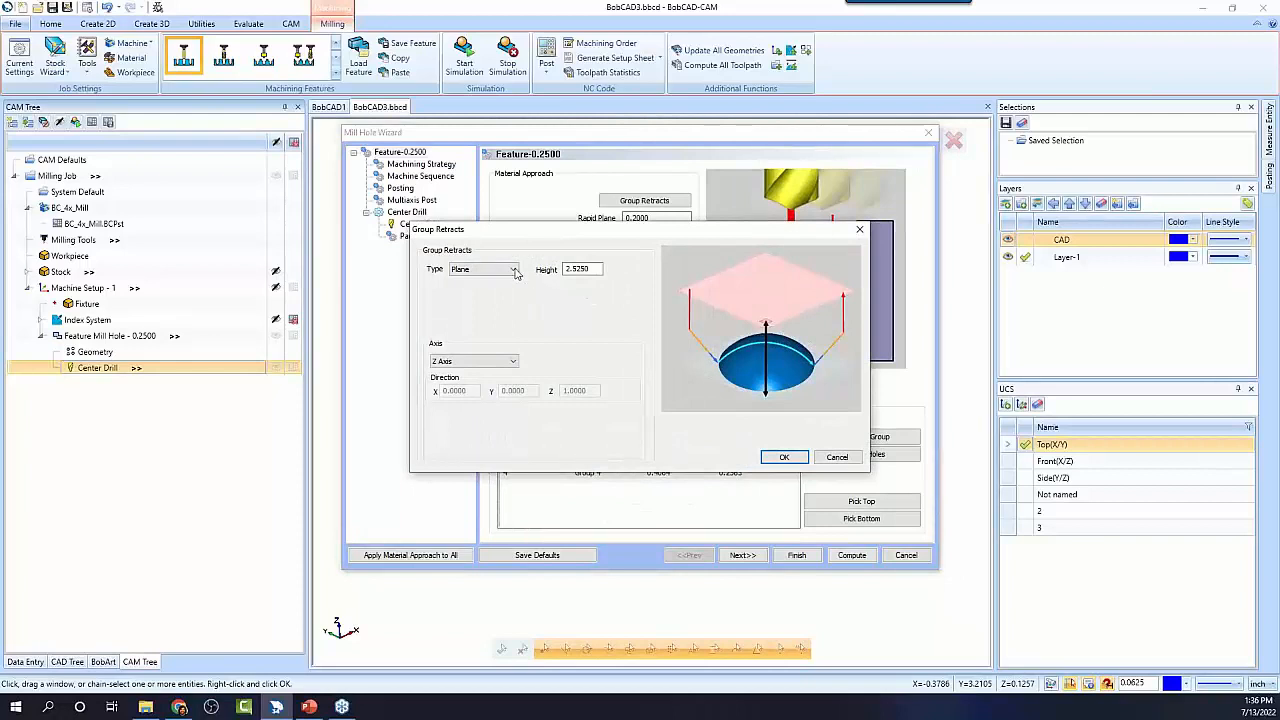
left_click(512, 270)
left_click(464, 290)
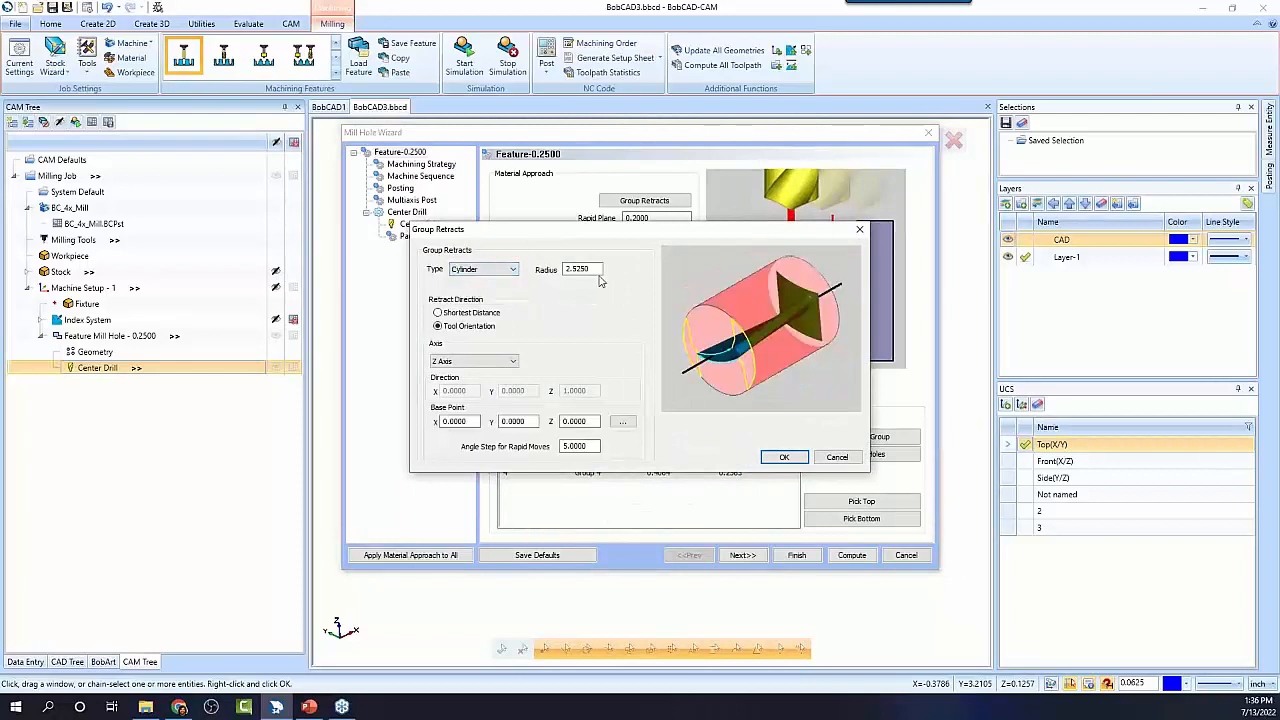
left_click(500, 361)
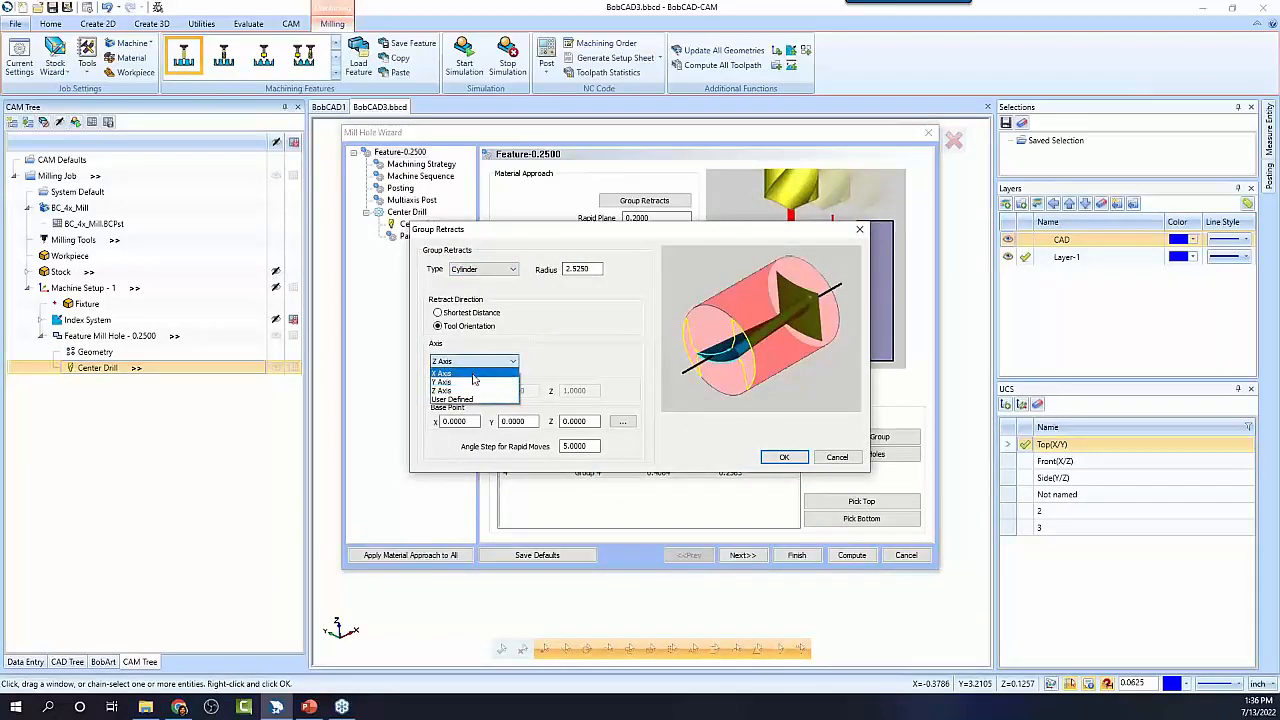
left_click(470, 373)
left_click_drag(593, 270, 425, 250)
type("1")
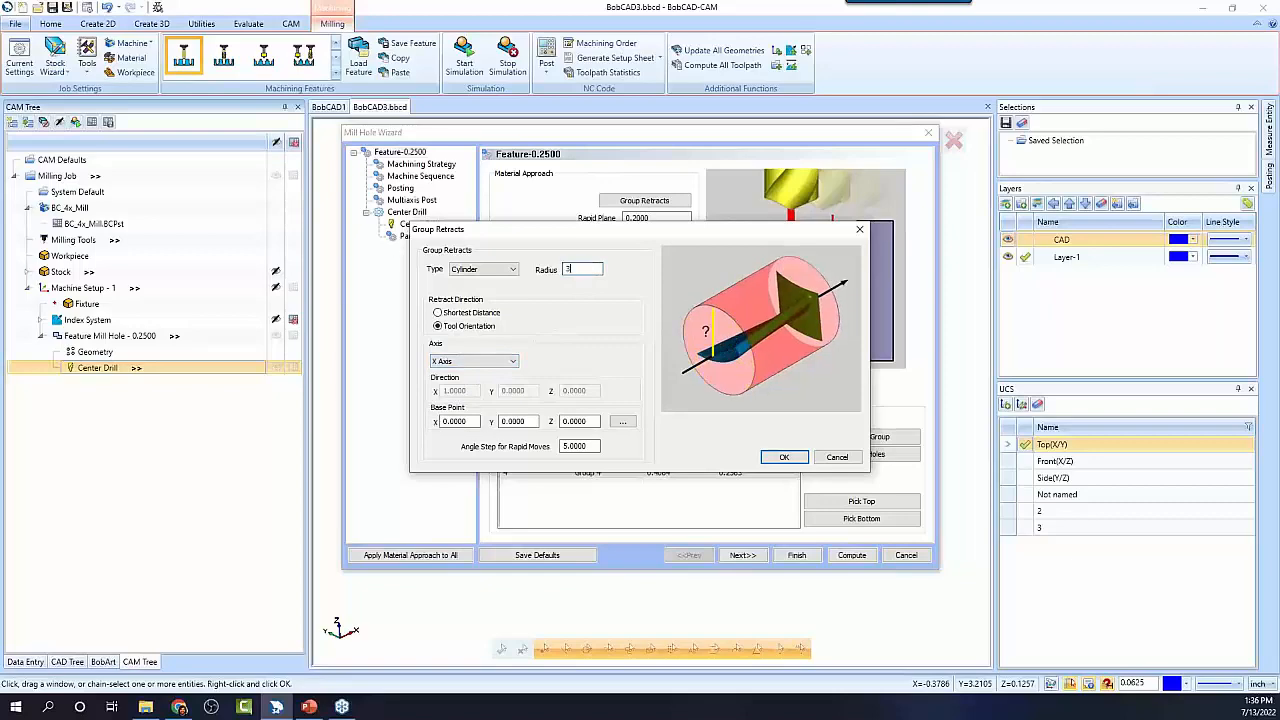
left_click(783, 457)
left_click(850, 556)
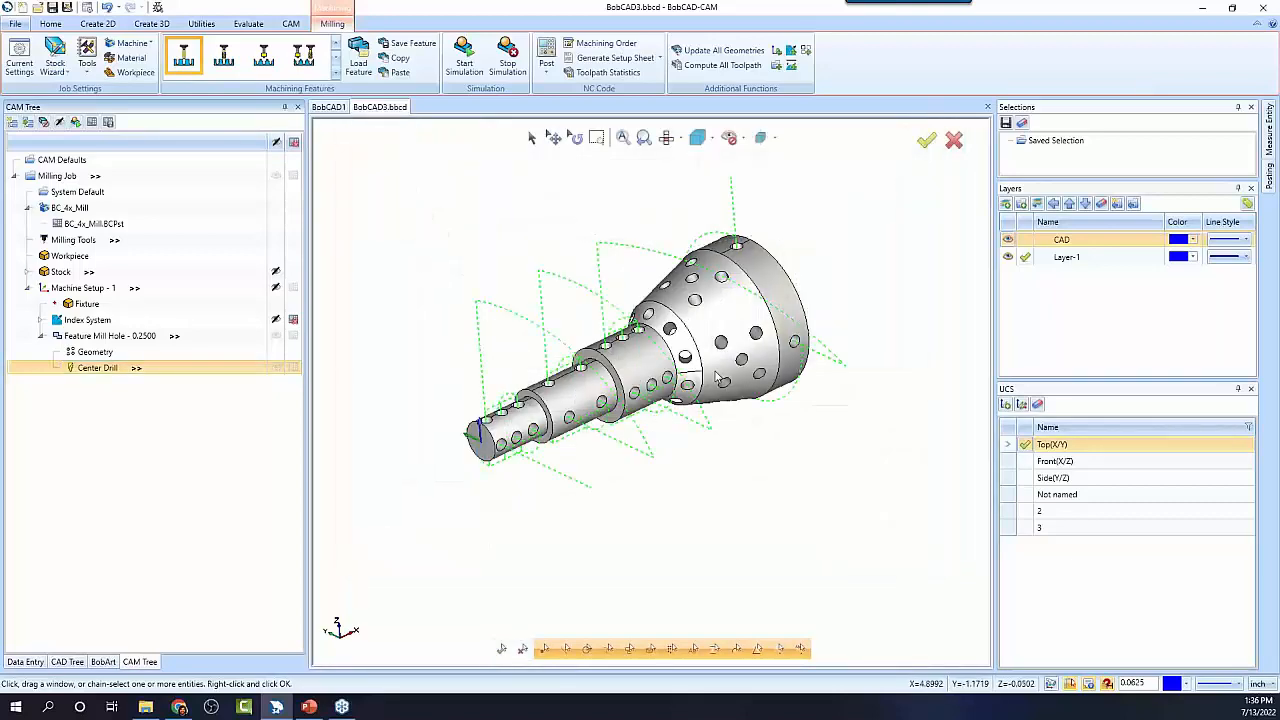
Inspect the cylindrical retract moves in the standard orthogonal views, ending with a wireframe view along the rotation axis
middle_click_drag(790, 425, 764, 432)
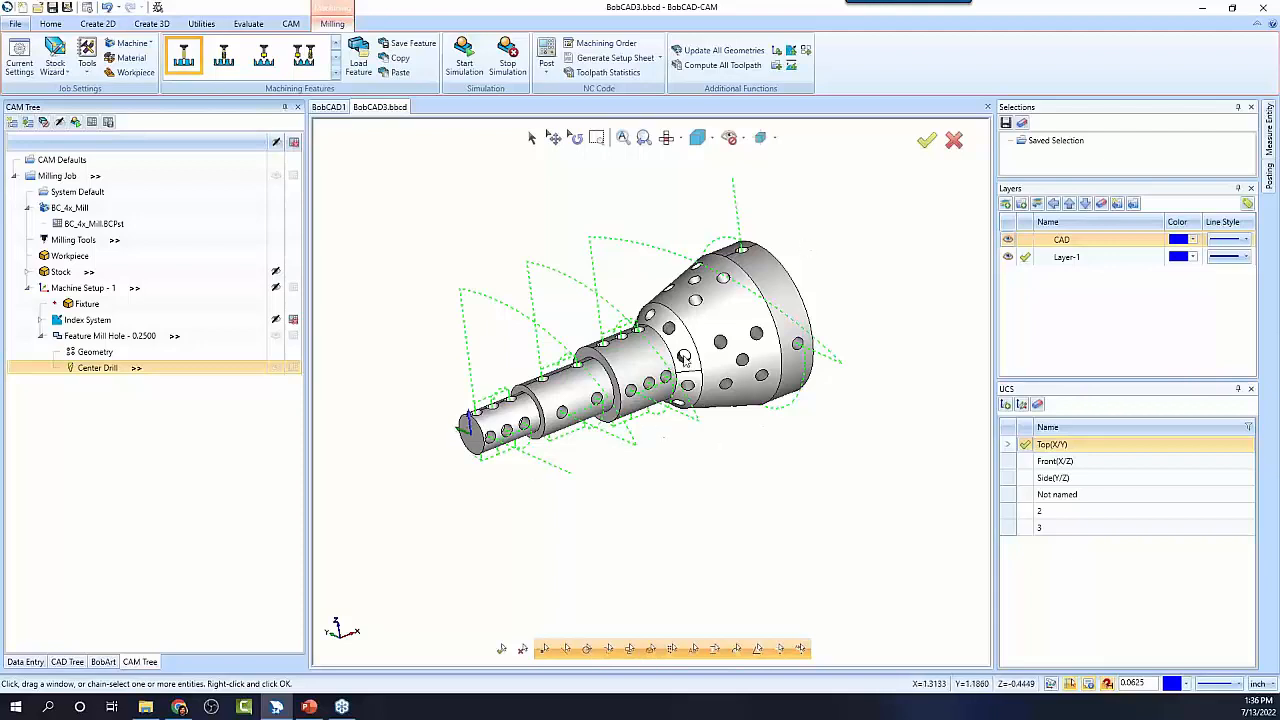
key("shift+Up")
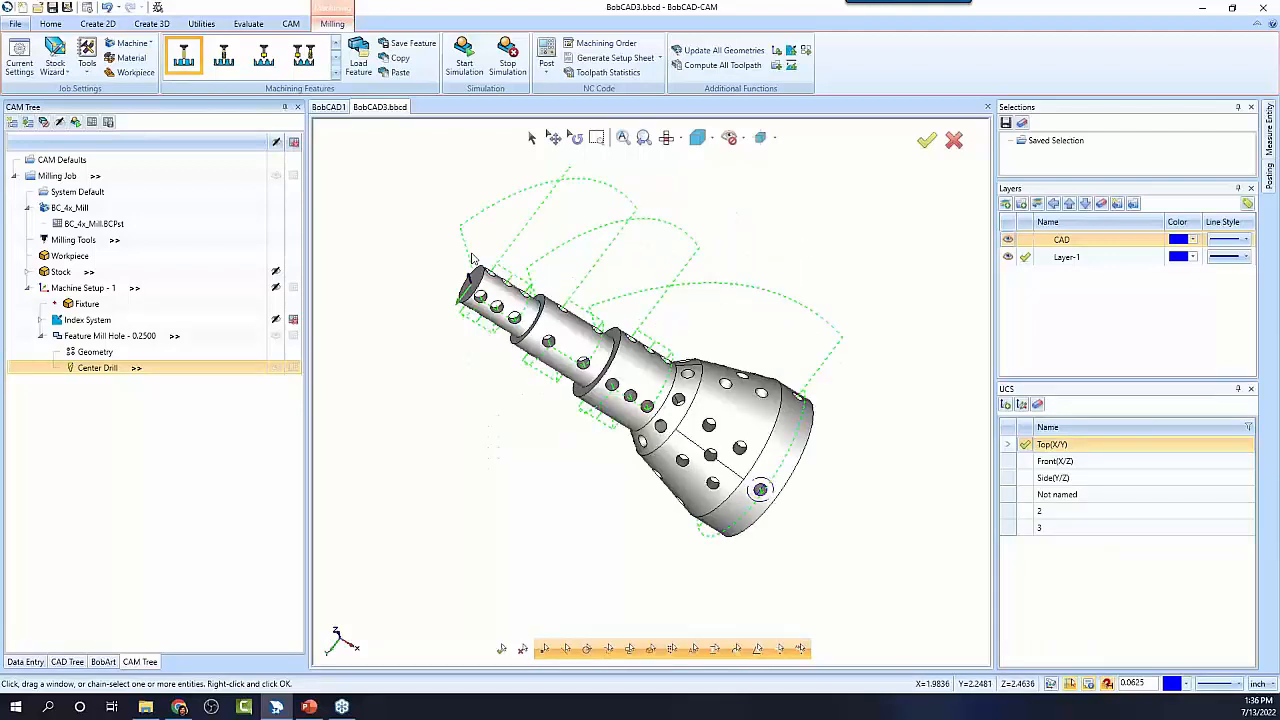
key("t")
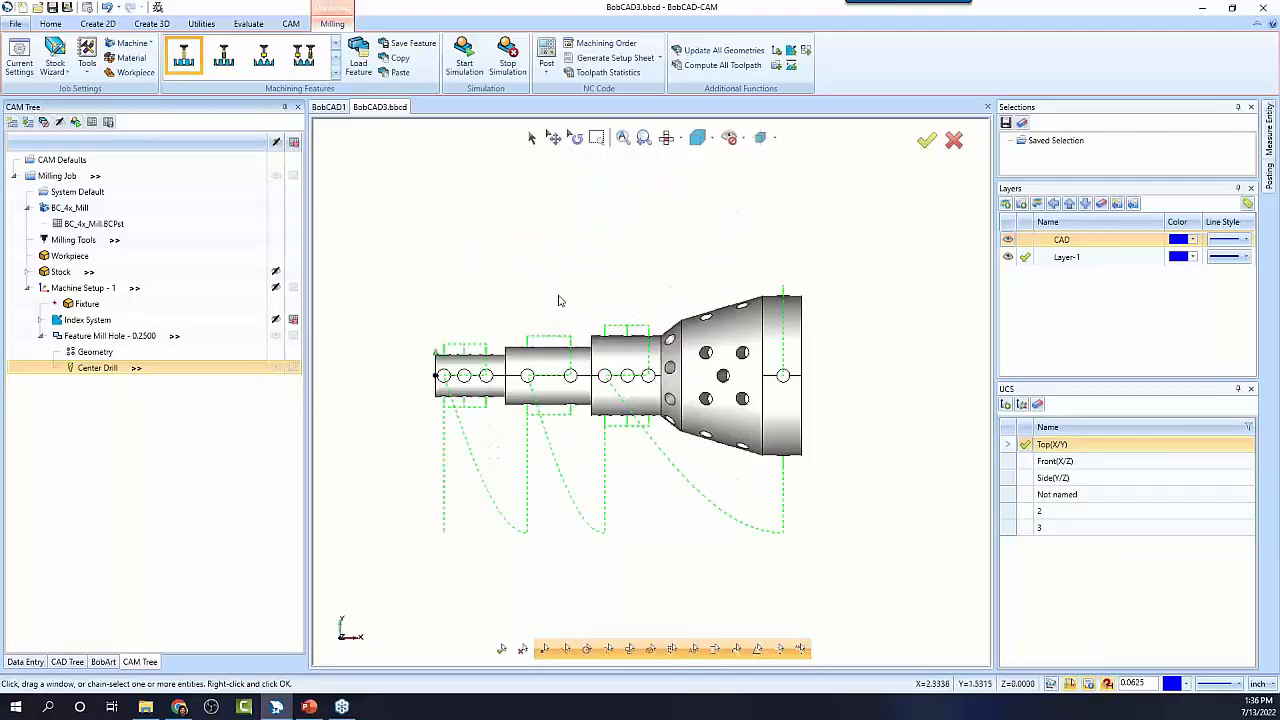
key("f")
key("l")
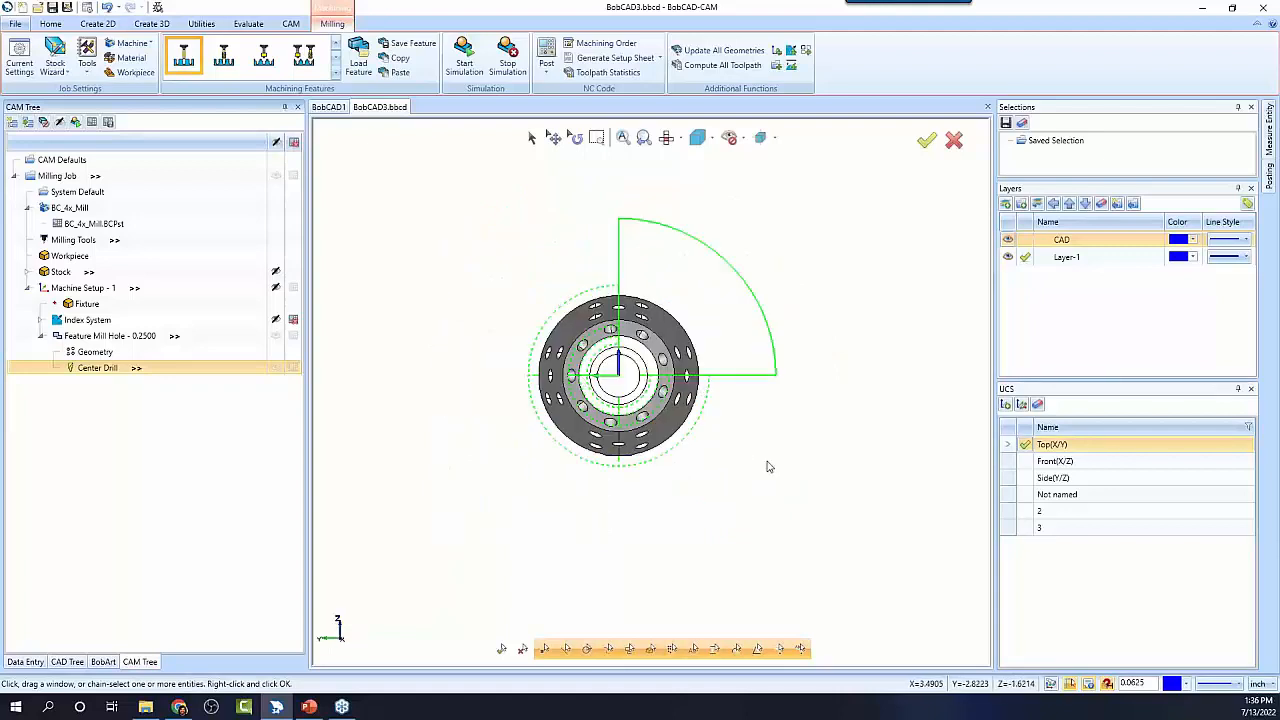
key("w")
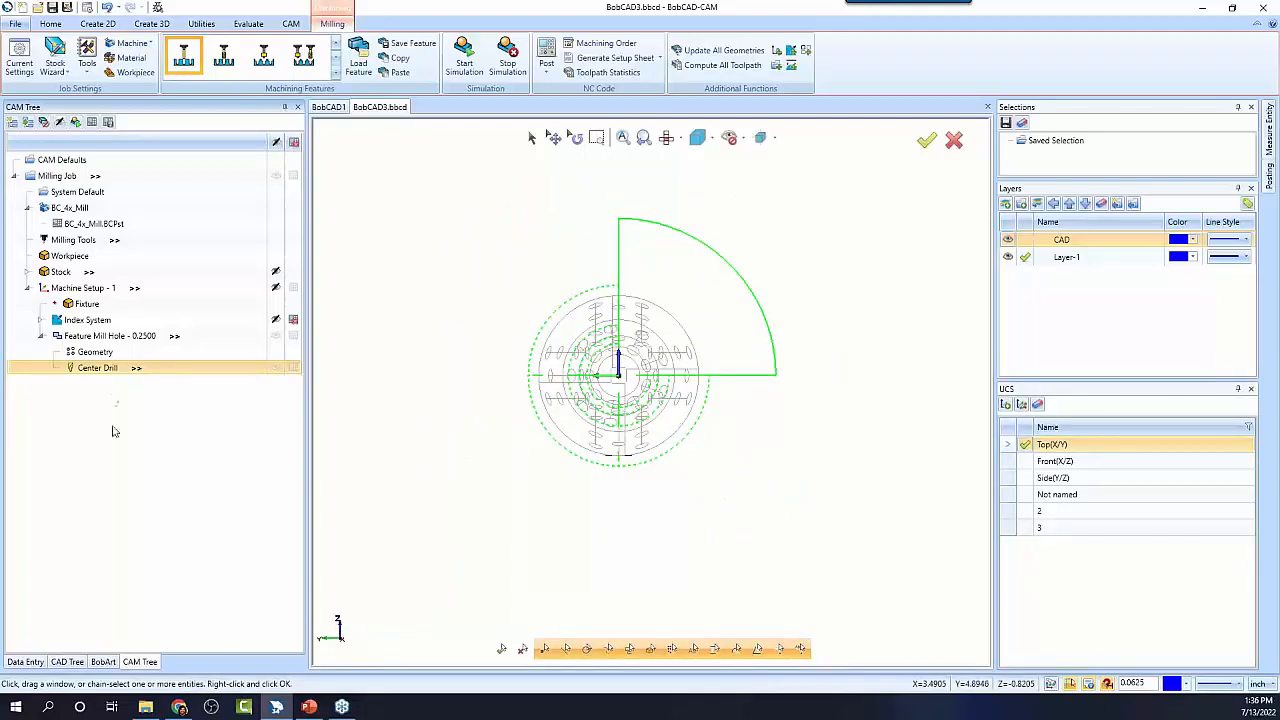
Backplot the Center Drill toolpath through most of its length, then close the backplot and view the shaded part in 3D
right_click(90, 369)
left_click(130, 452)
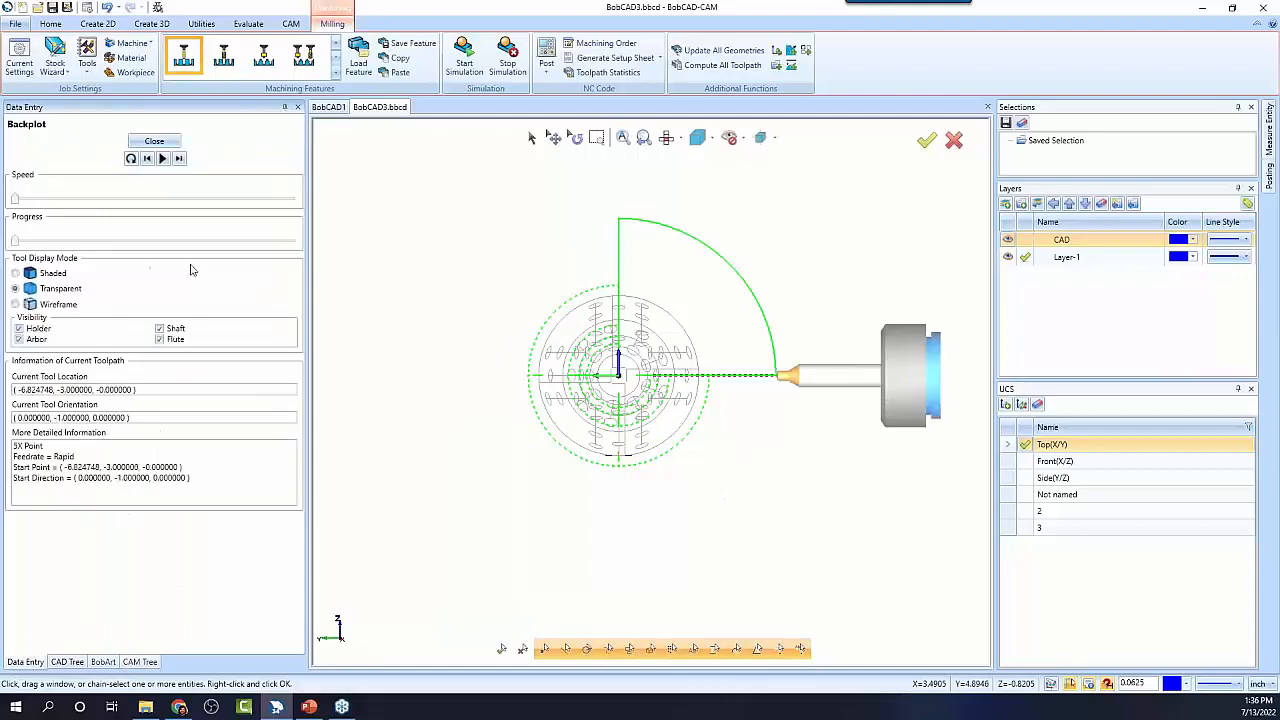
left_click_drag(17, 245, 281, 295)
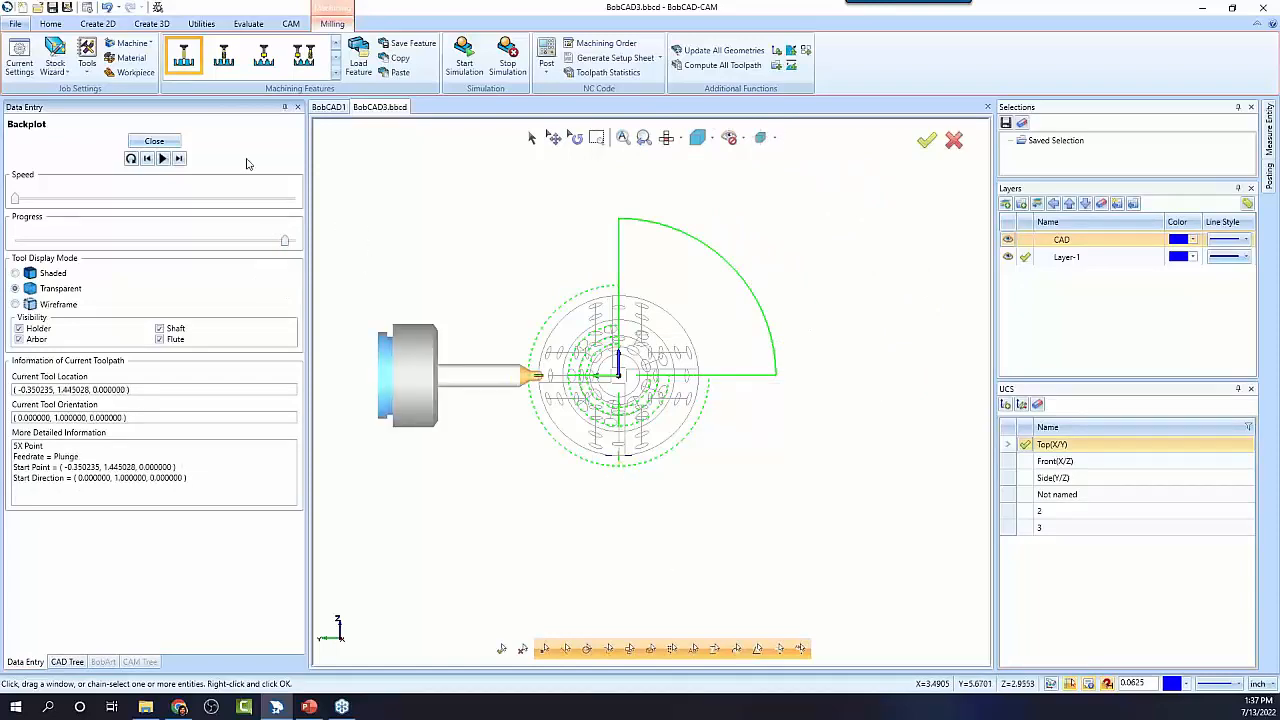
left_click(154, 140)
middle_click_drag(698, 347, 686, 474)
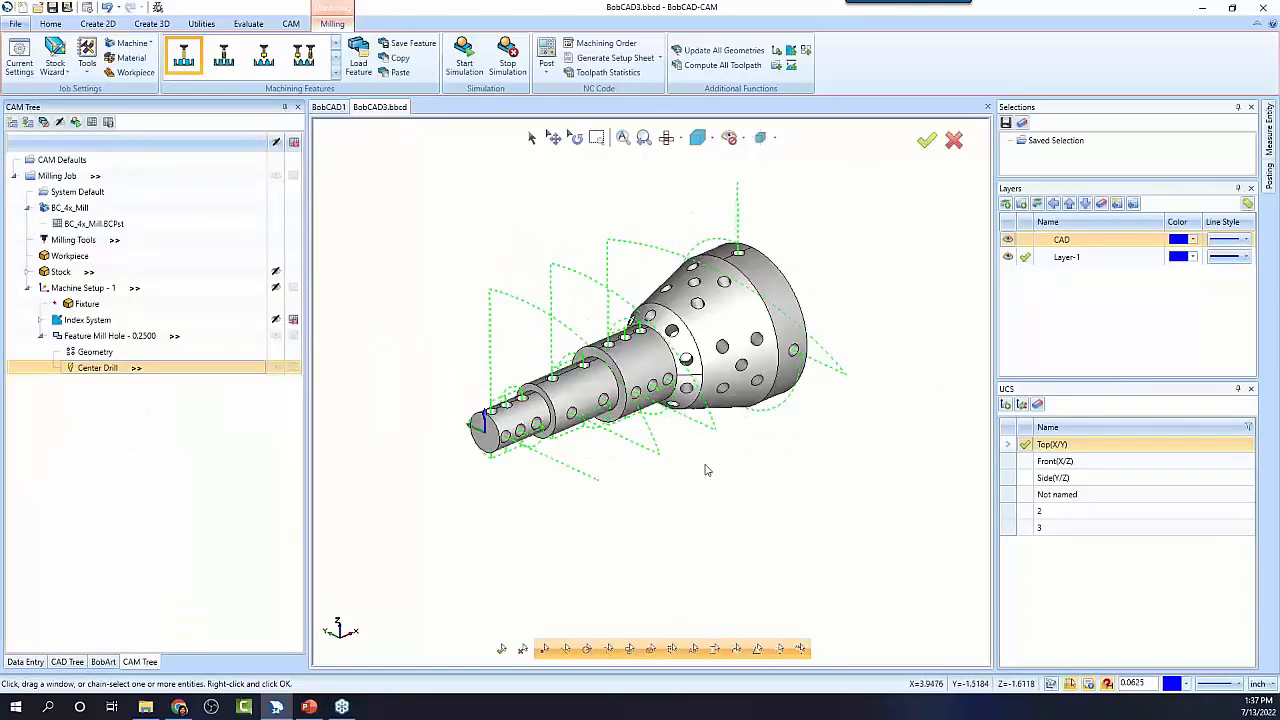
scroll(710, 470, "down", 2)
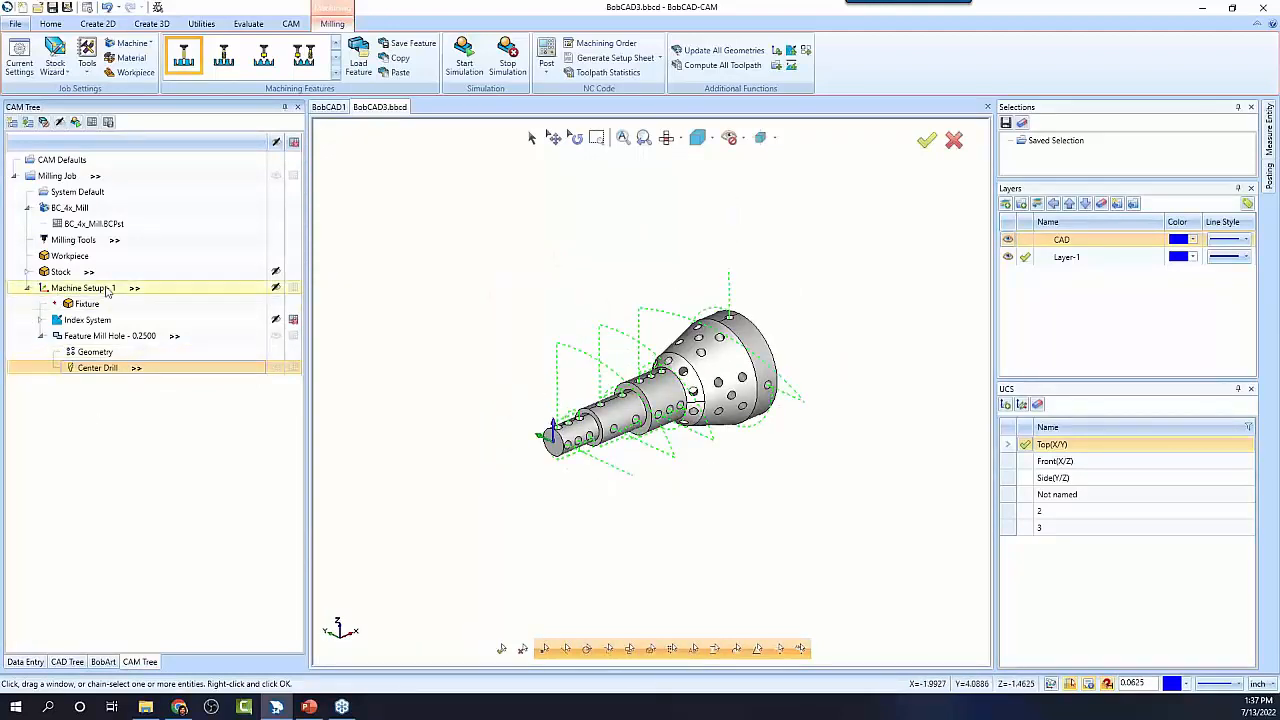
right_click(97, 338)
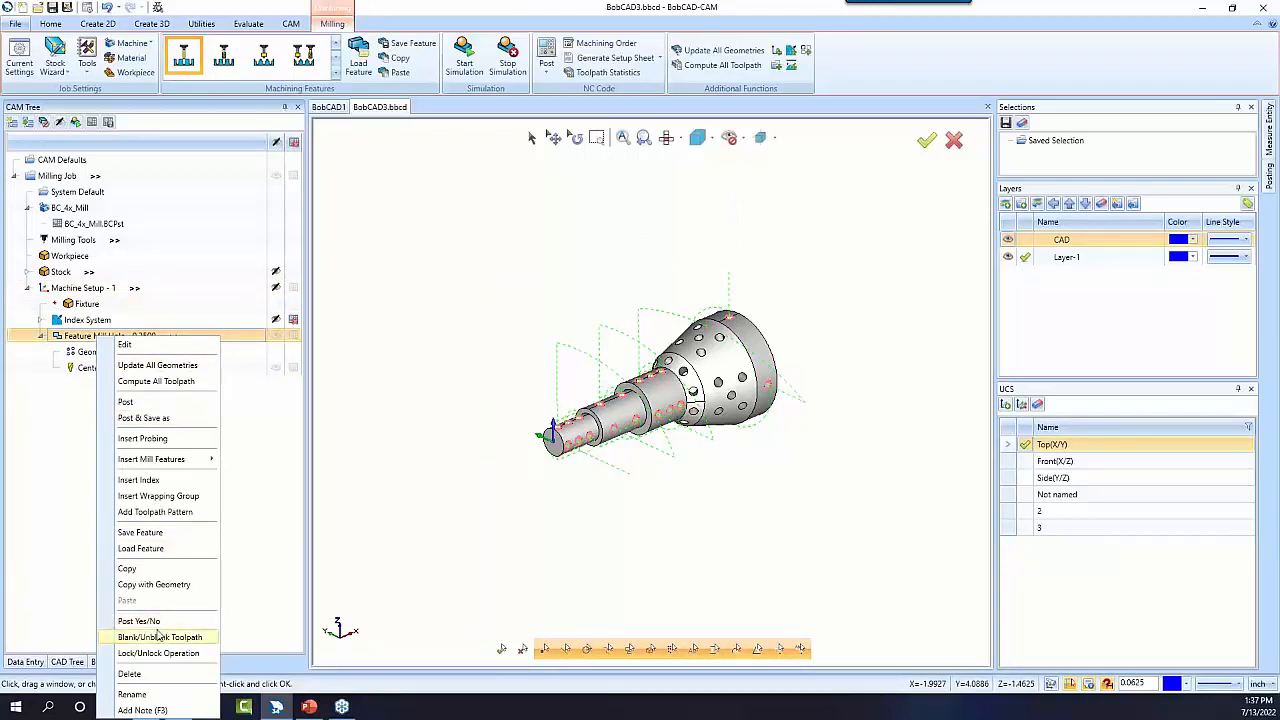
left_click(154, 675)
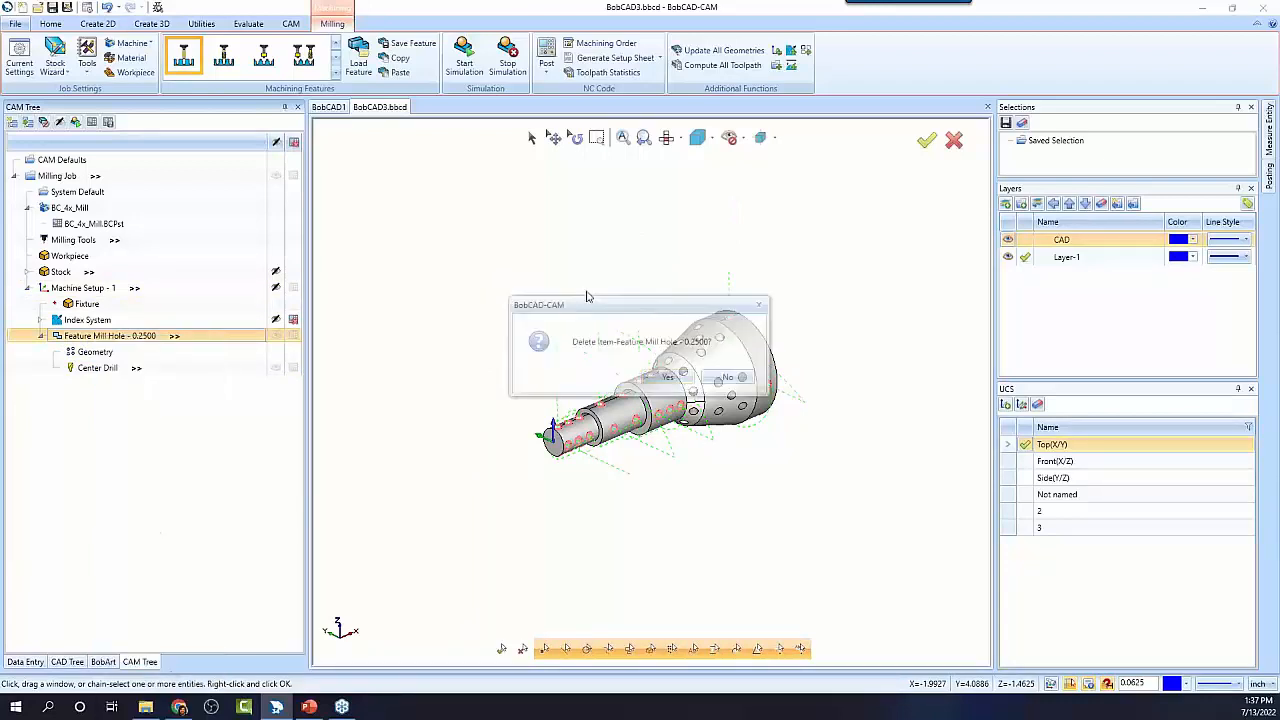
left_click(728, 376)
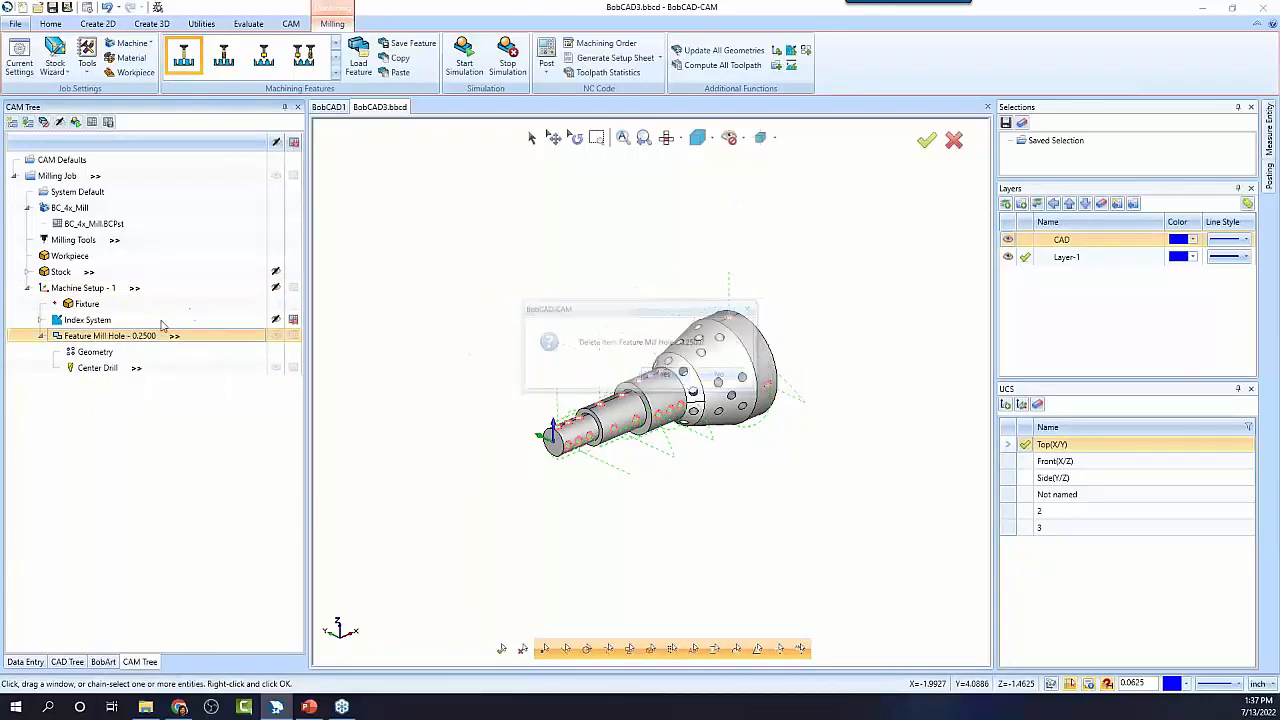
Remove the whole-part geometry selection from the mill hole feature
right_click(95, 352)
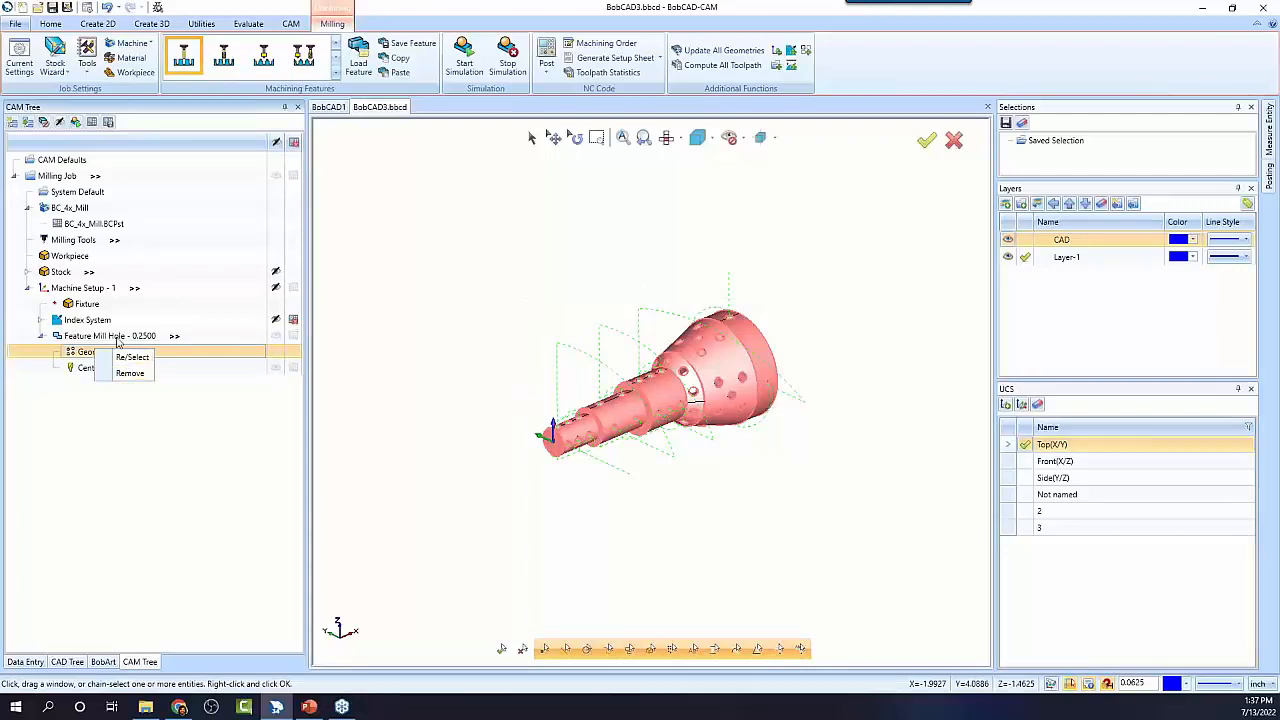
right_click(117, 342)
right_click(117, 342)
right_click(83, 352)
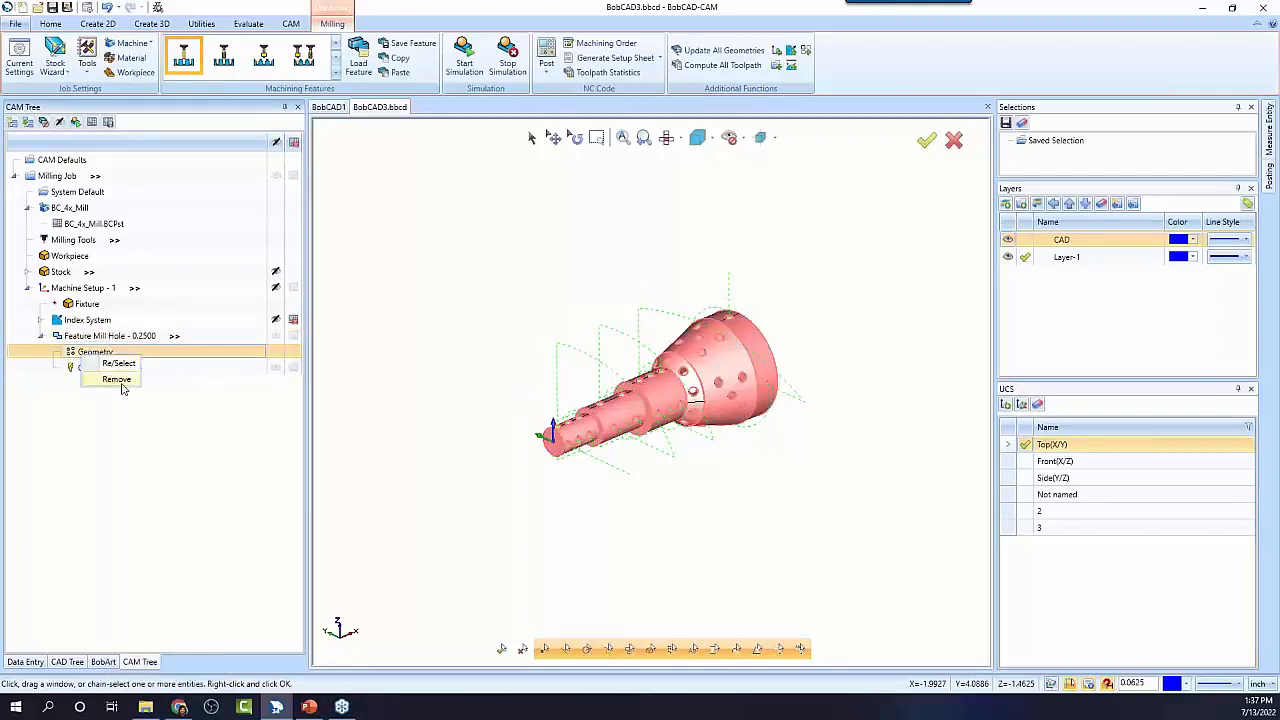
left_click(121, 381)
Start reselecting the mill hole feature's geometry and set the hole type to Multiaxis Drill
right_click(104, 337)
right_click(90, 354)
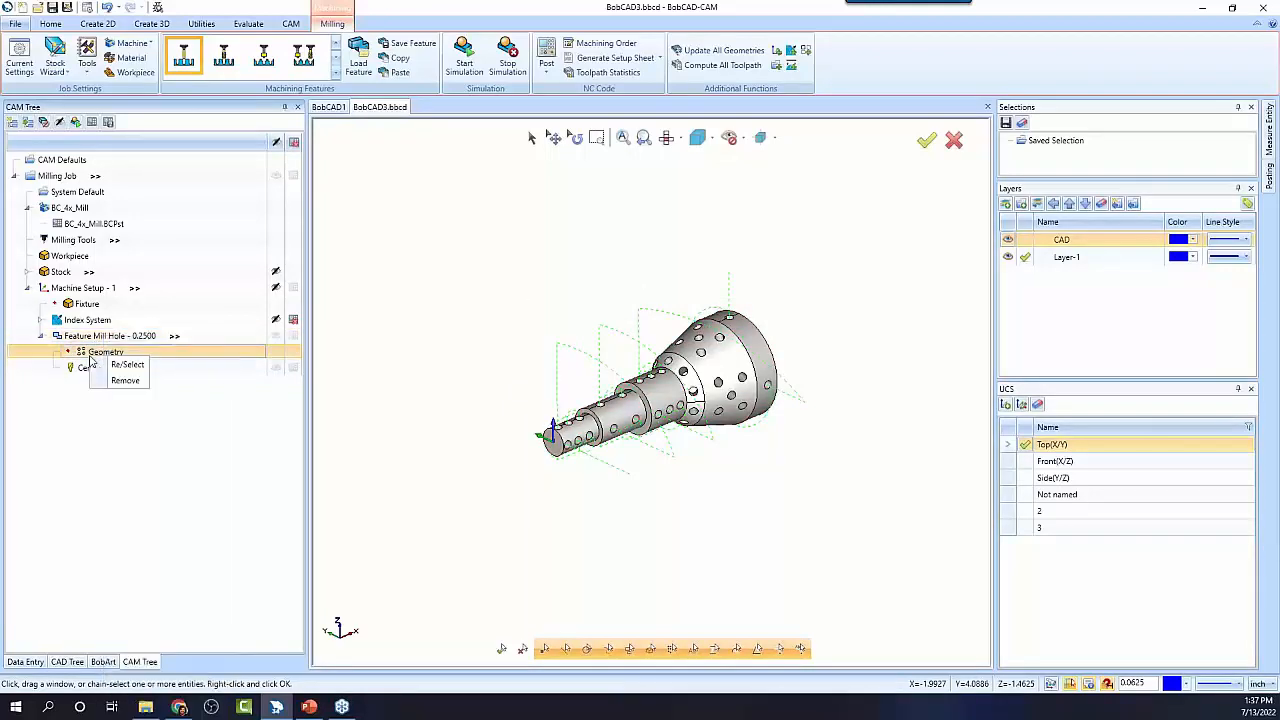
left_click(125, 364)
left_click(72, 165)
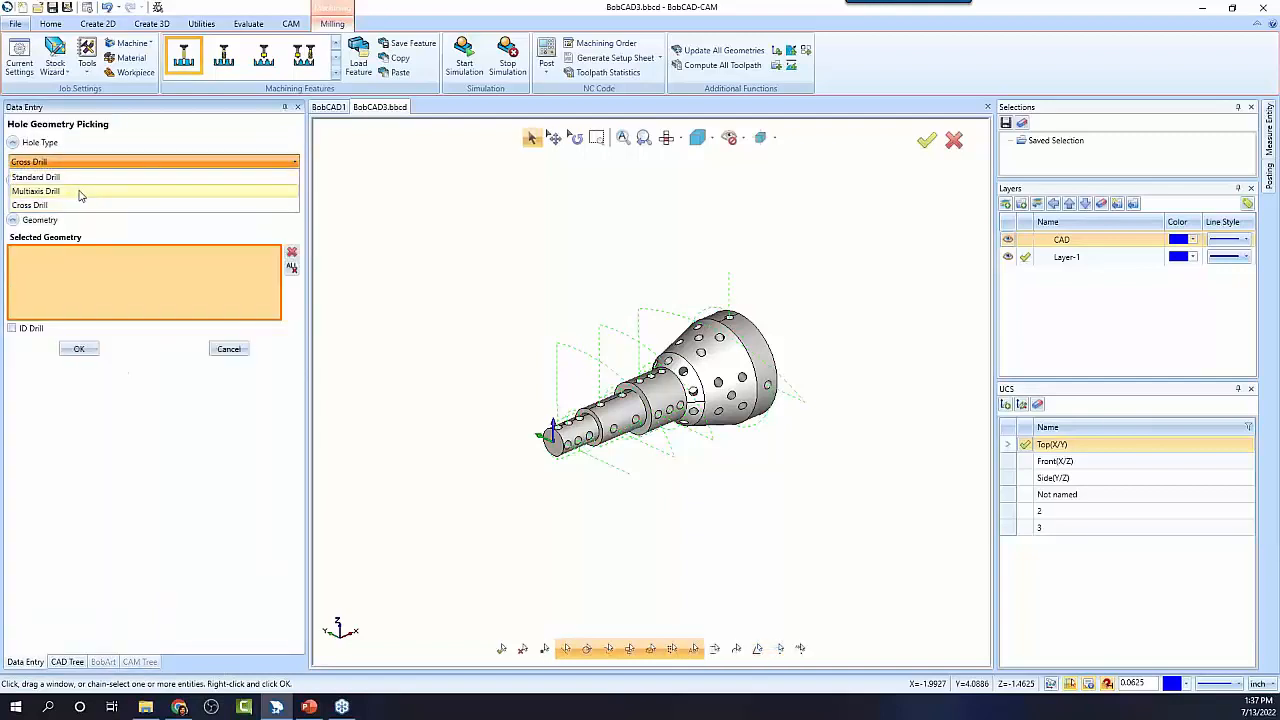
left_click(81, 193)
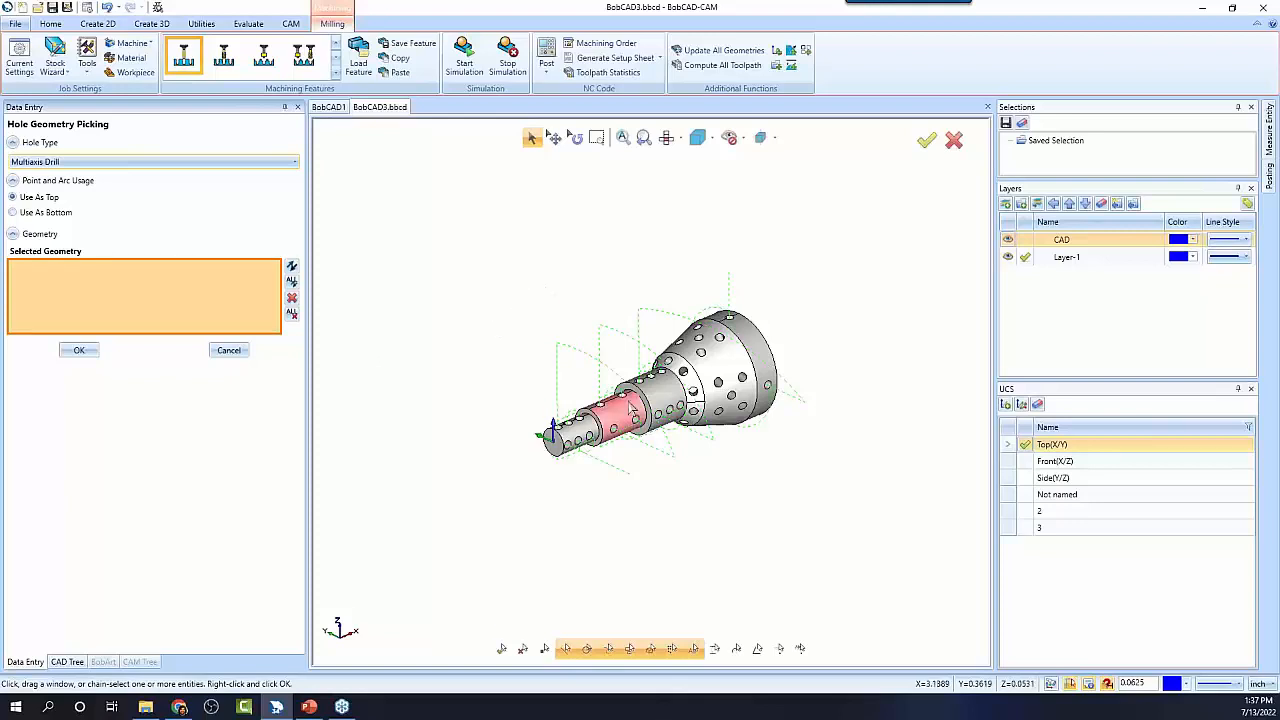
Try window-selecting the whole part as Multiaxis Drill geometry, and clear the entire selection
left_click_drag(472, 210, 863, 546)
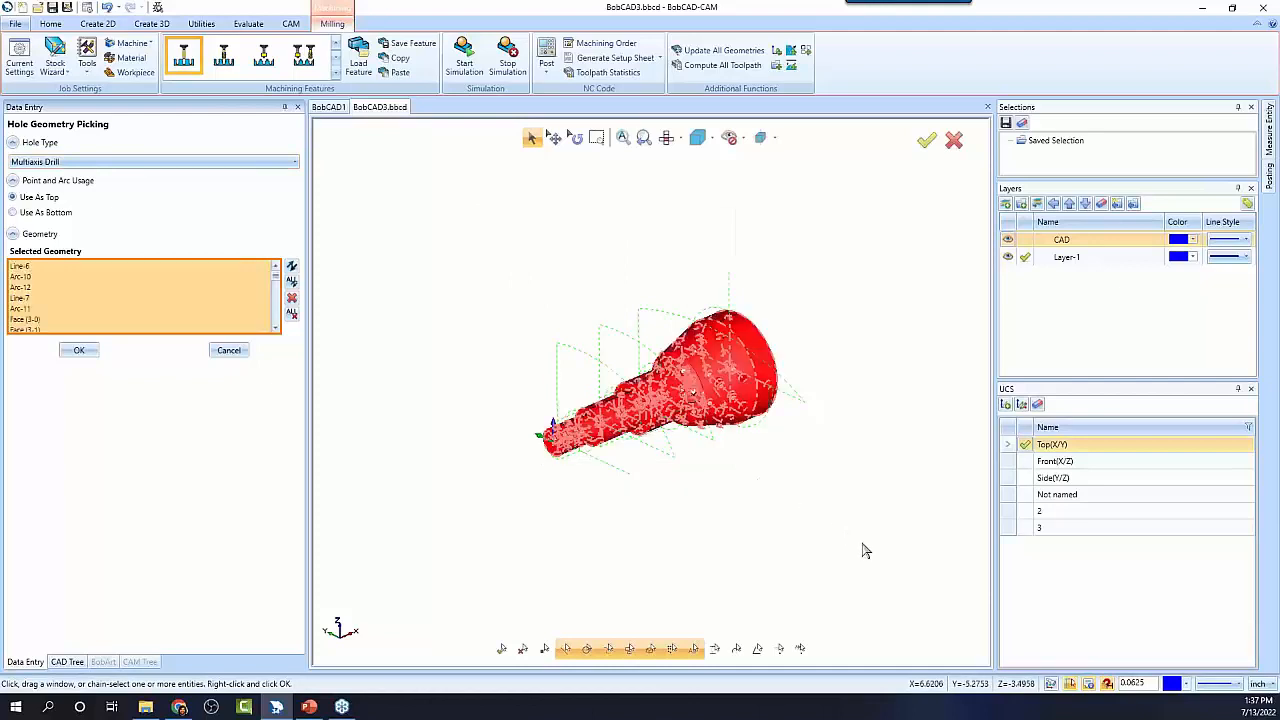
left_click(292, 314)
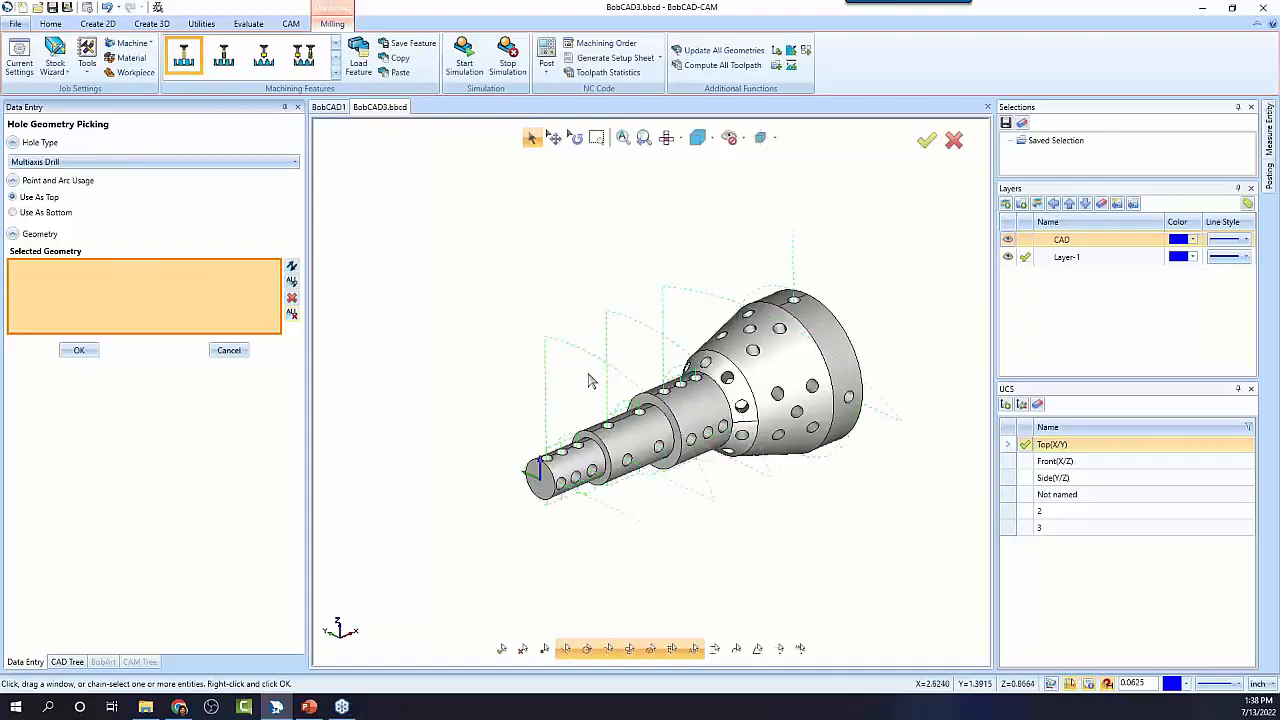
Pick three hole faces on the smallest step, two on the largest cylindrical step and two on each of the two conical sections
scroll(535, 465, "up", 4)
left_click(537, 459)
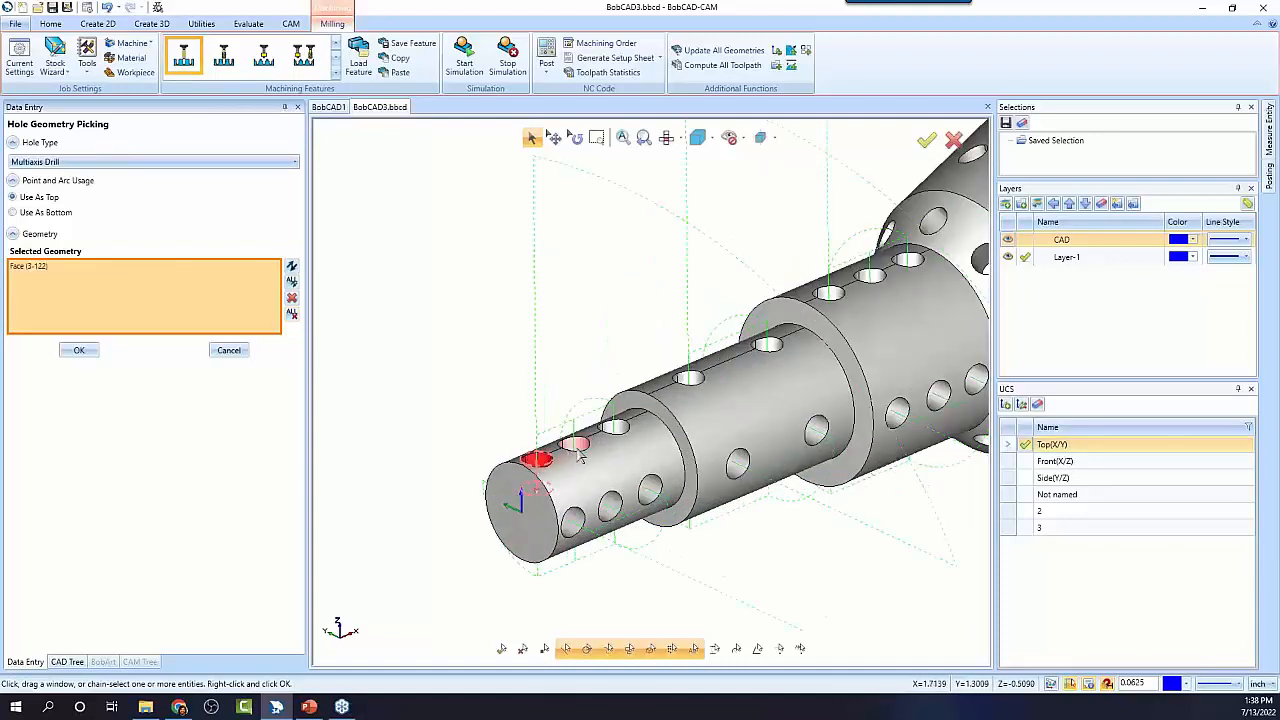
left_click(574, 443)
left_click(614, 427)
scroll(535, 379, "down", 3)
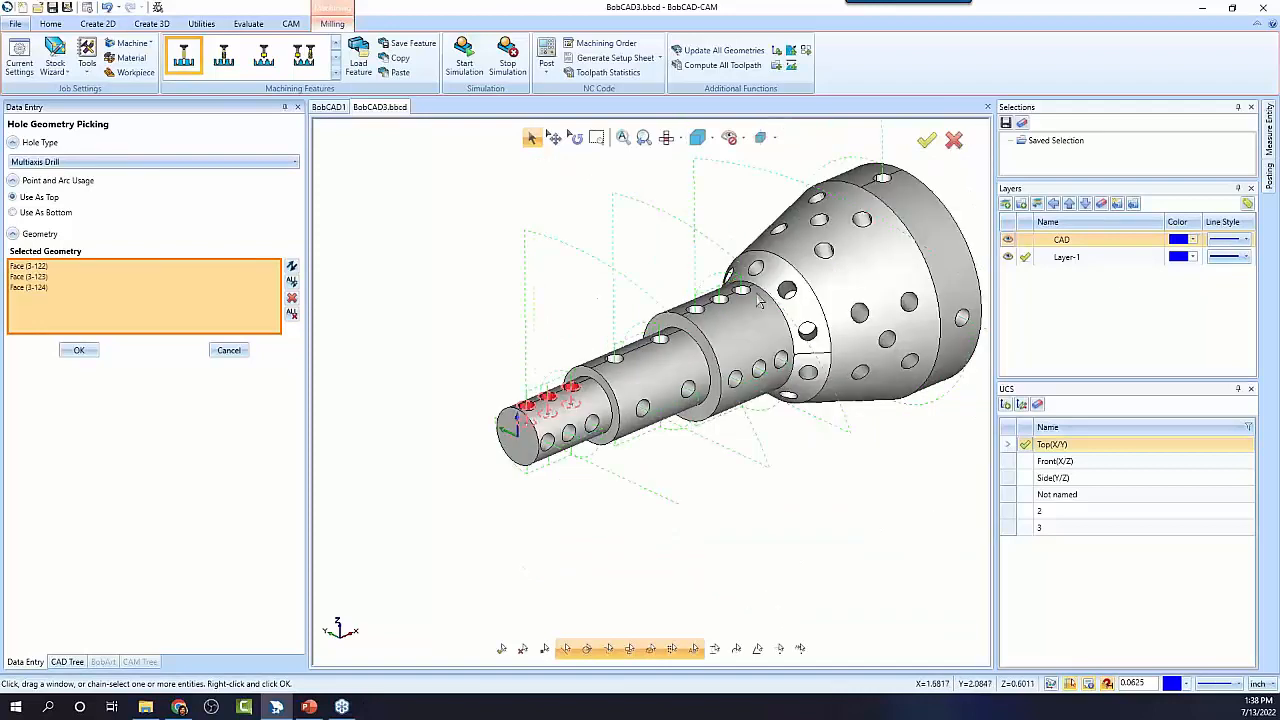
left_click(735, 378)
left_click(760, 373)
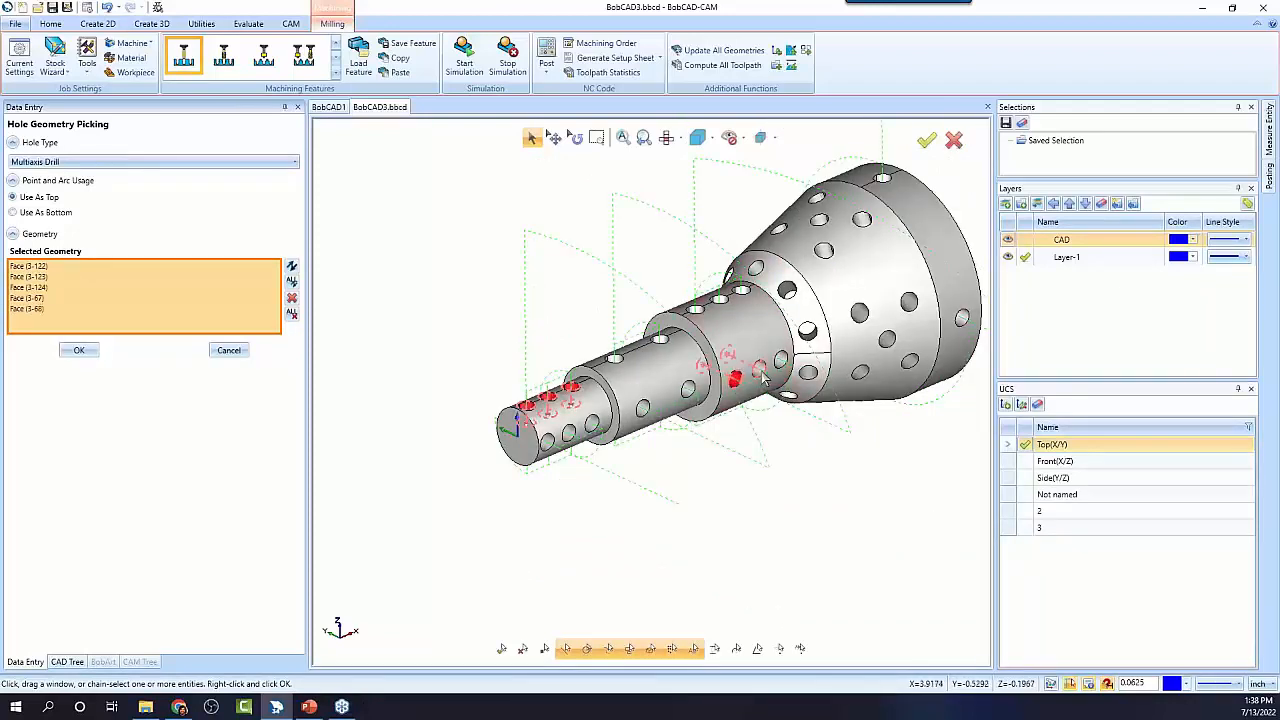
left_click(756, 268)
left_click(788, 292)
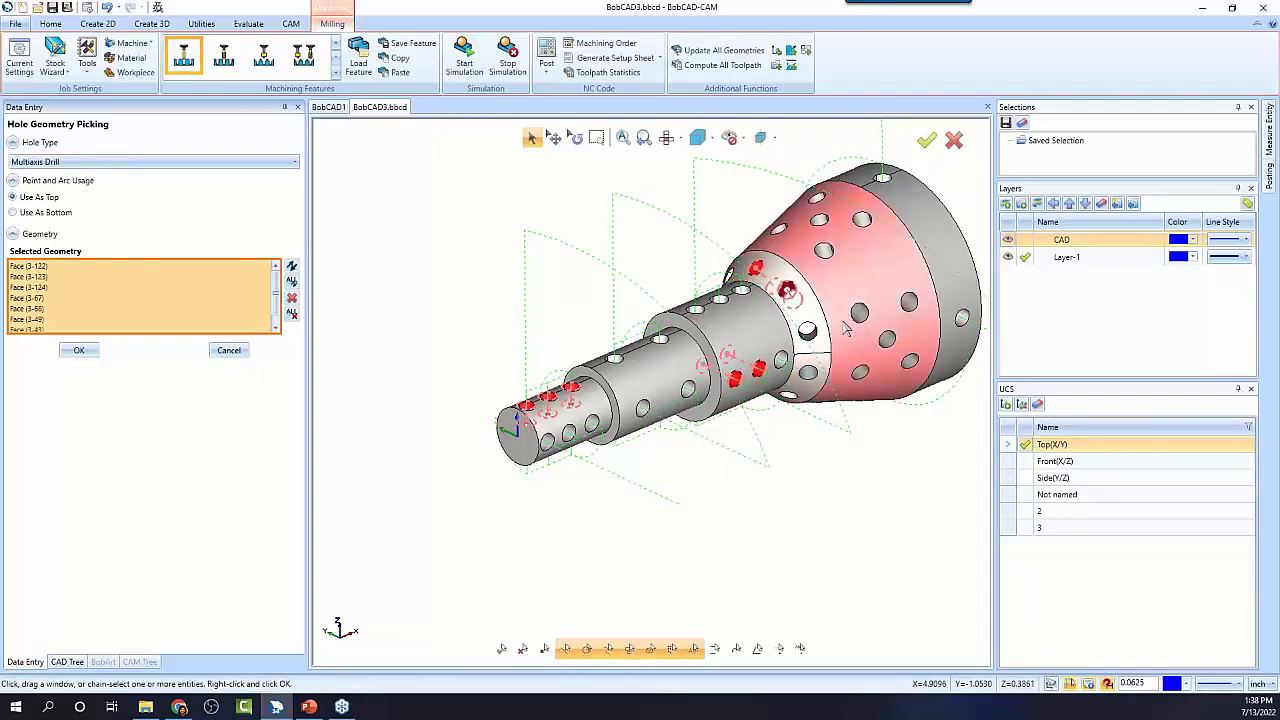
left_click(864, 221)
Check the picked hole axes in wireframe top and front views and accept the Multiaxis Drill geometry
middle_click_drag(825, 477, 813, 467)
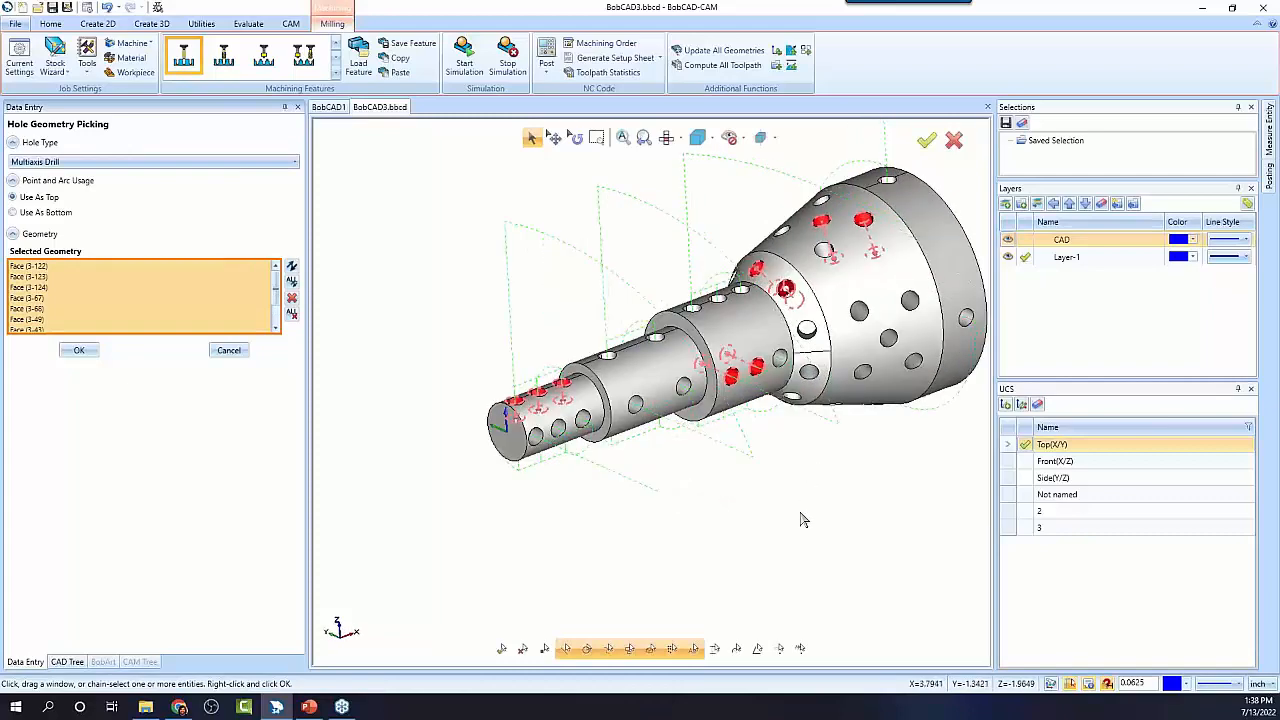
key("w")
key("t")
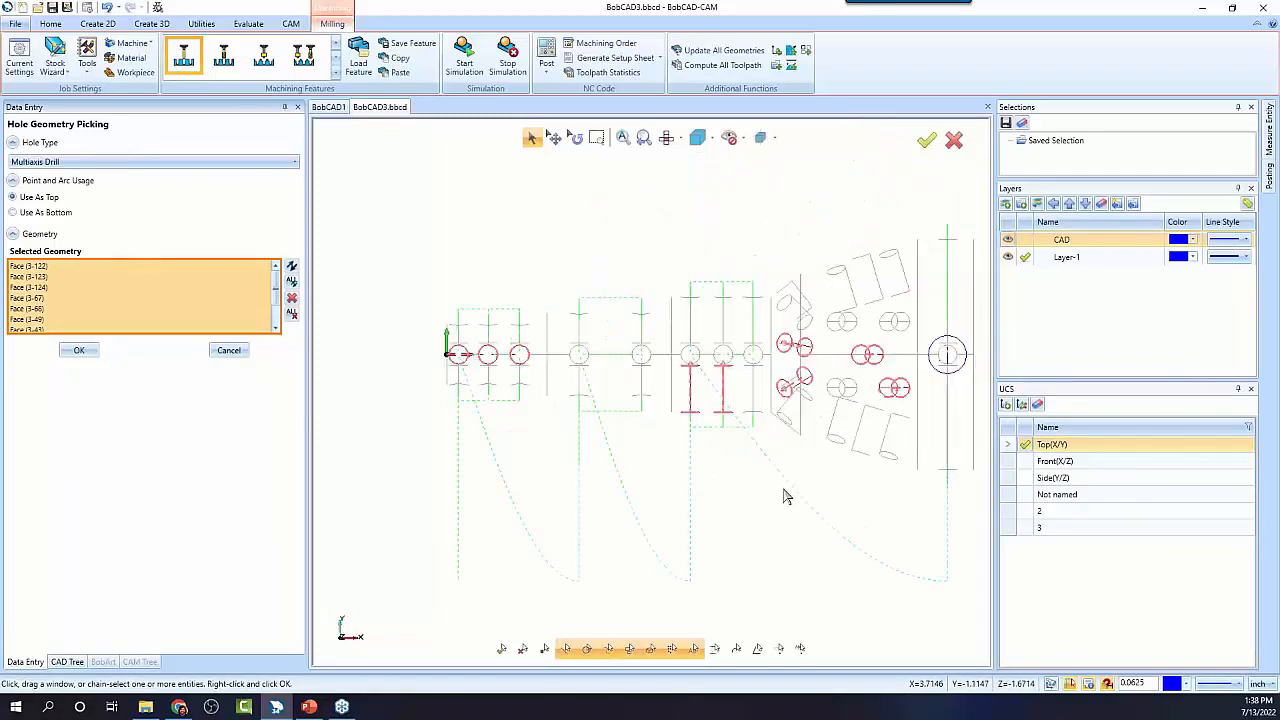
key("f")
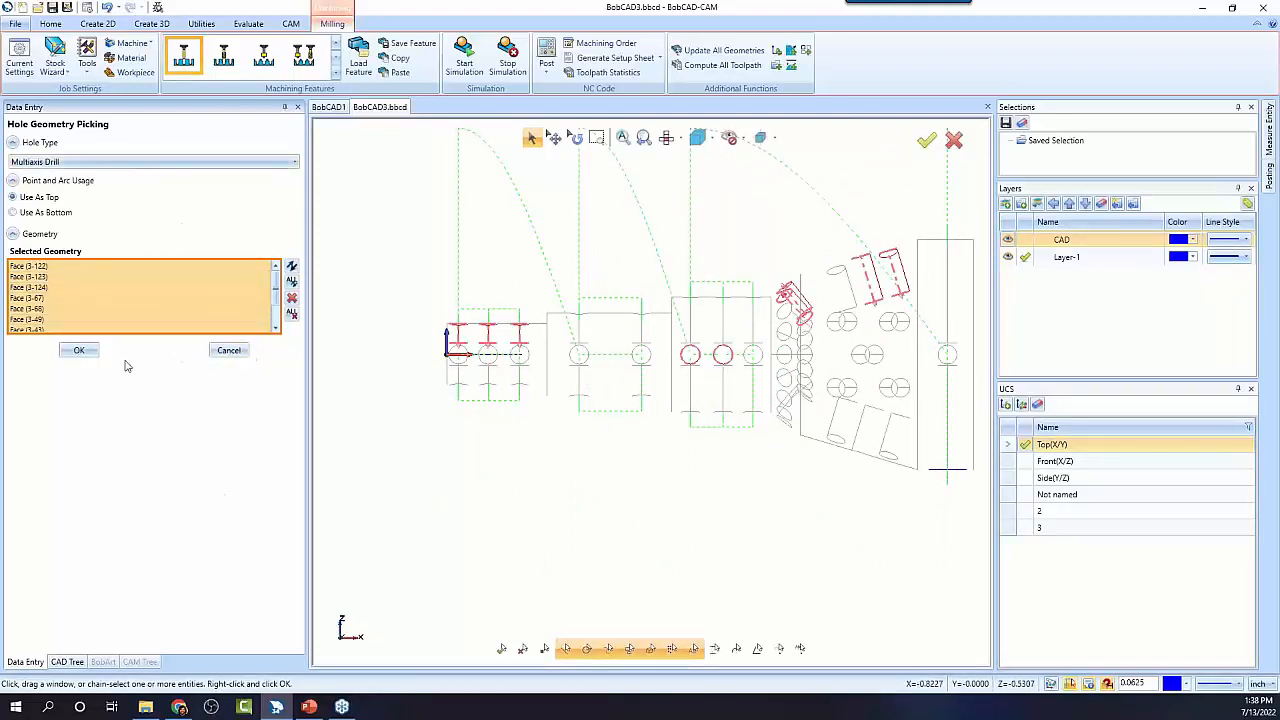
left_click(79, 350)
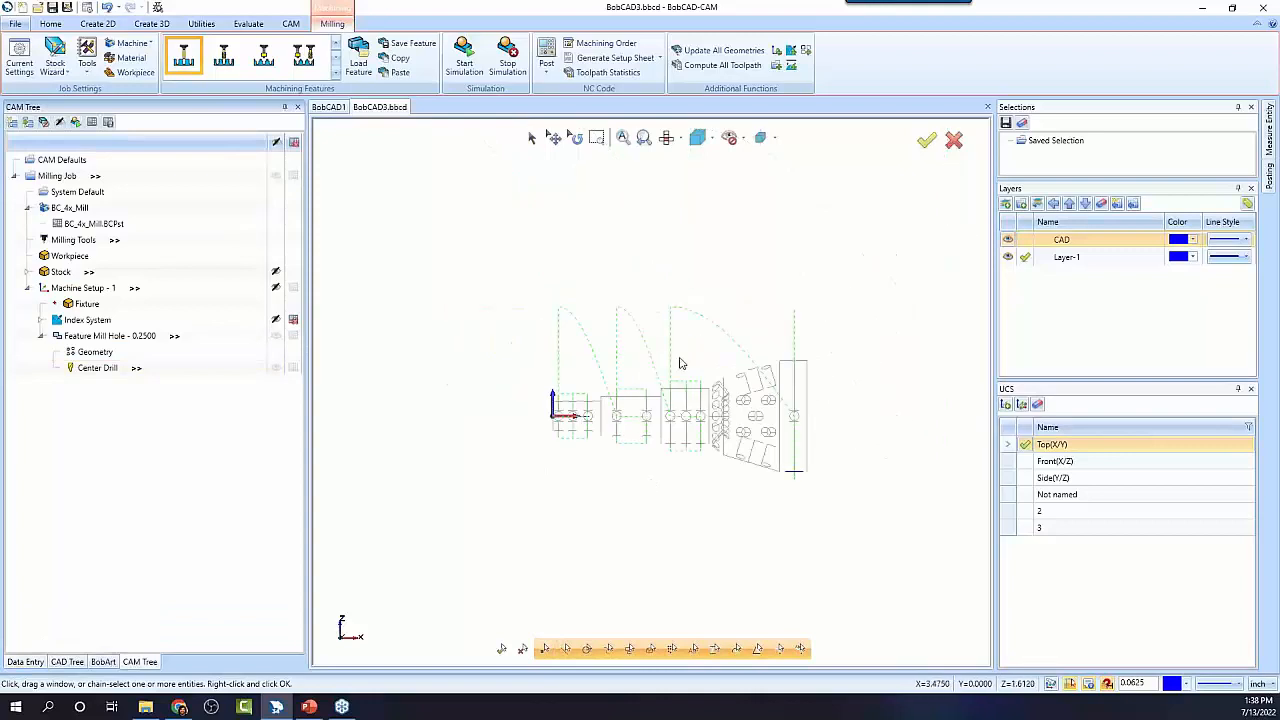
Hide the mill hole feature's toolpath and examine the machine setup origin, index system direction, hole geometry and Center Drill toolpath
left_click(277, 340)
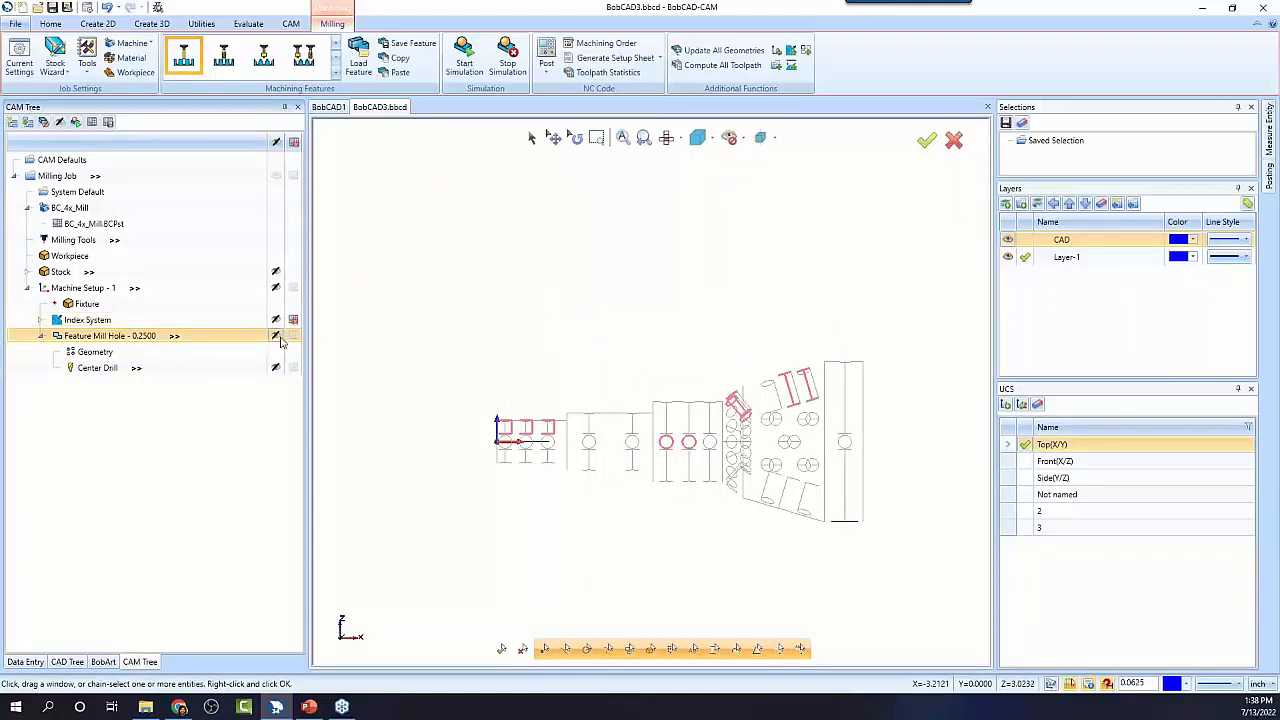
left_click(93, 289)
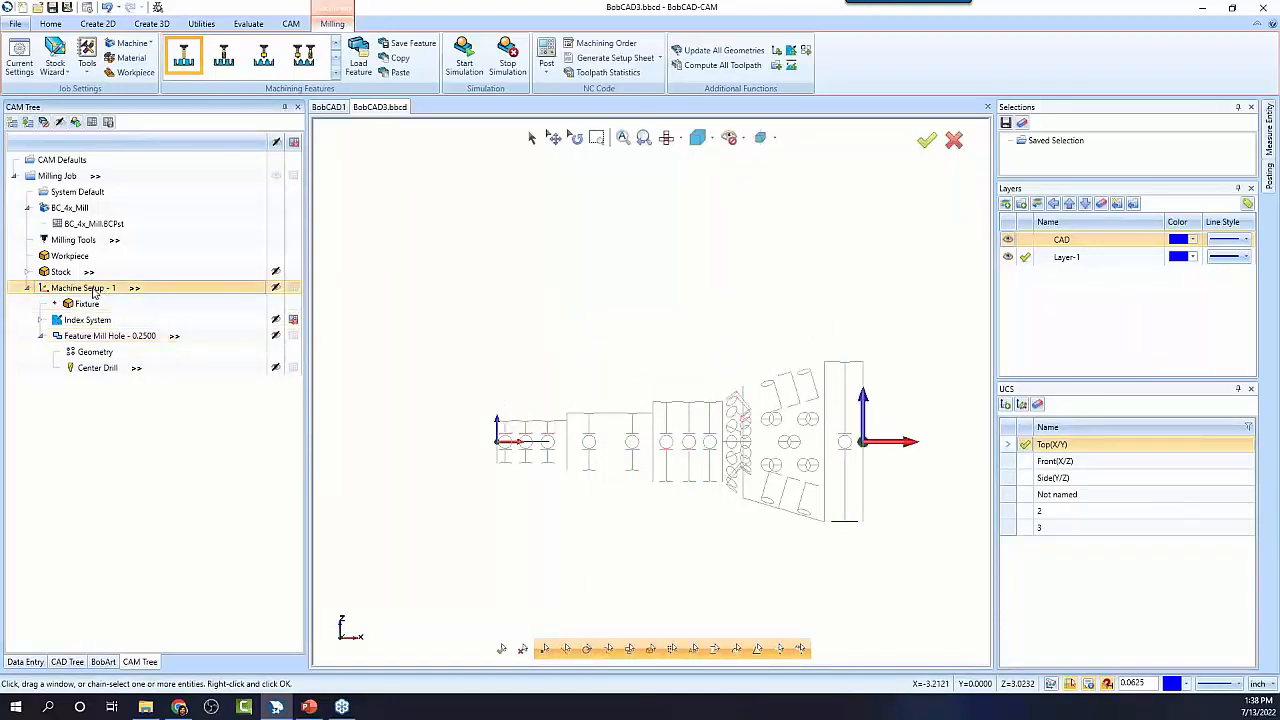
middle_click_drag(657, 549, 683, 533)
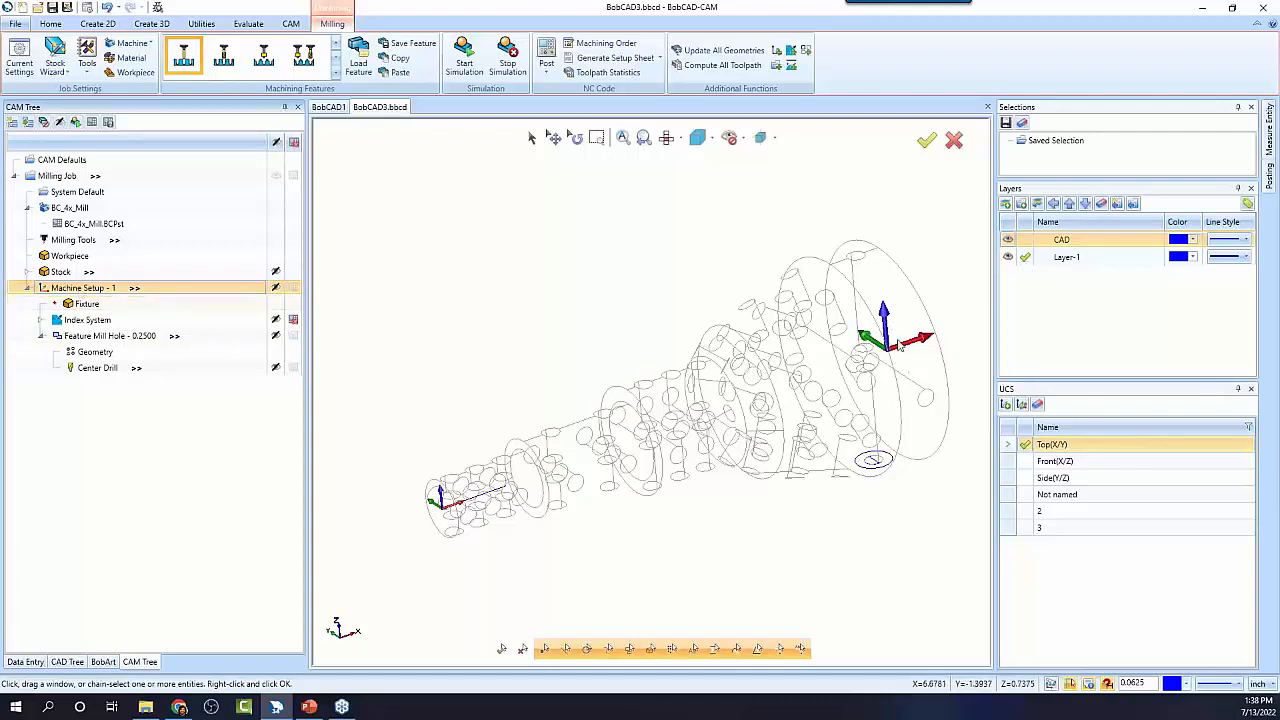
left_click(85, 321)
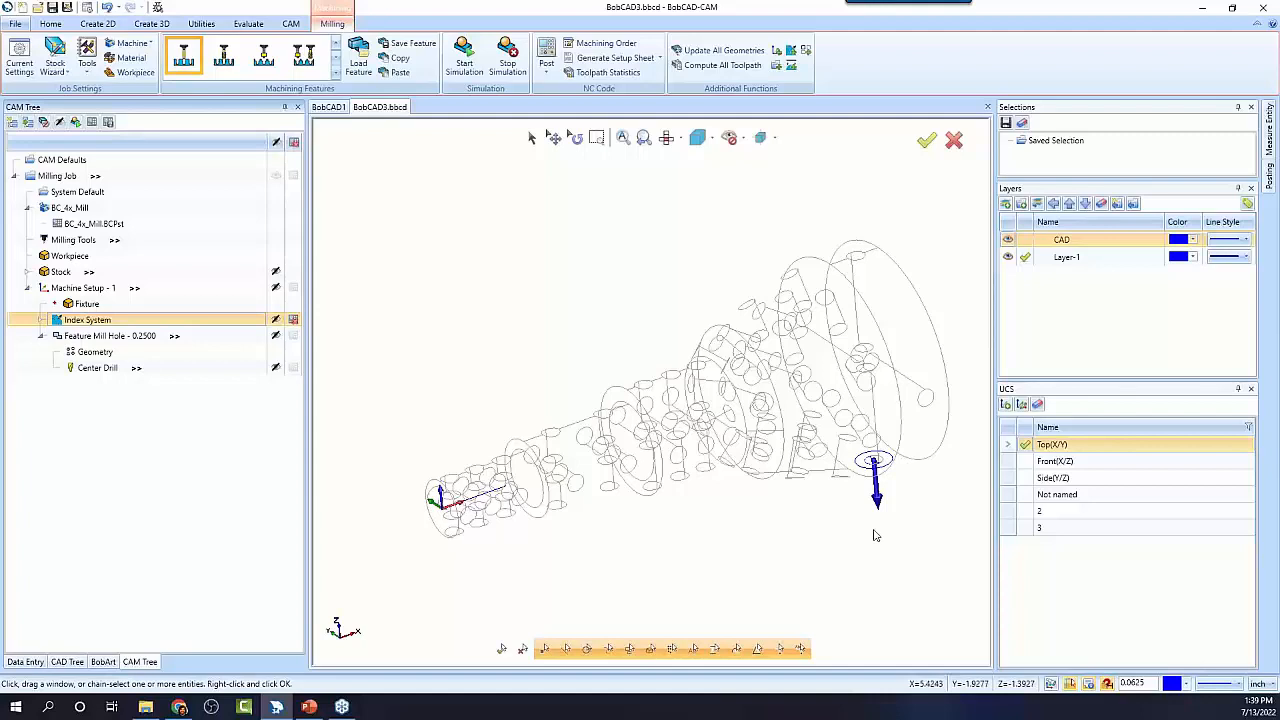
left_click(110, 336)
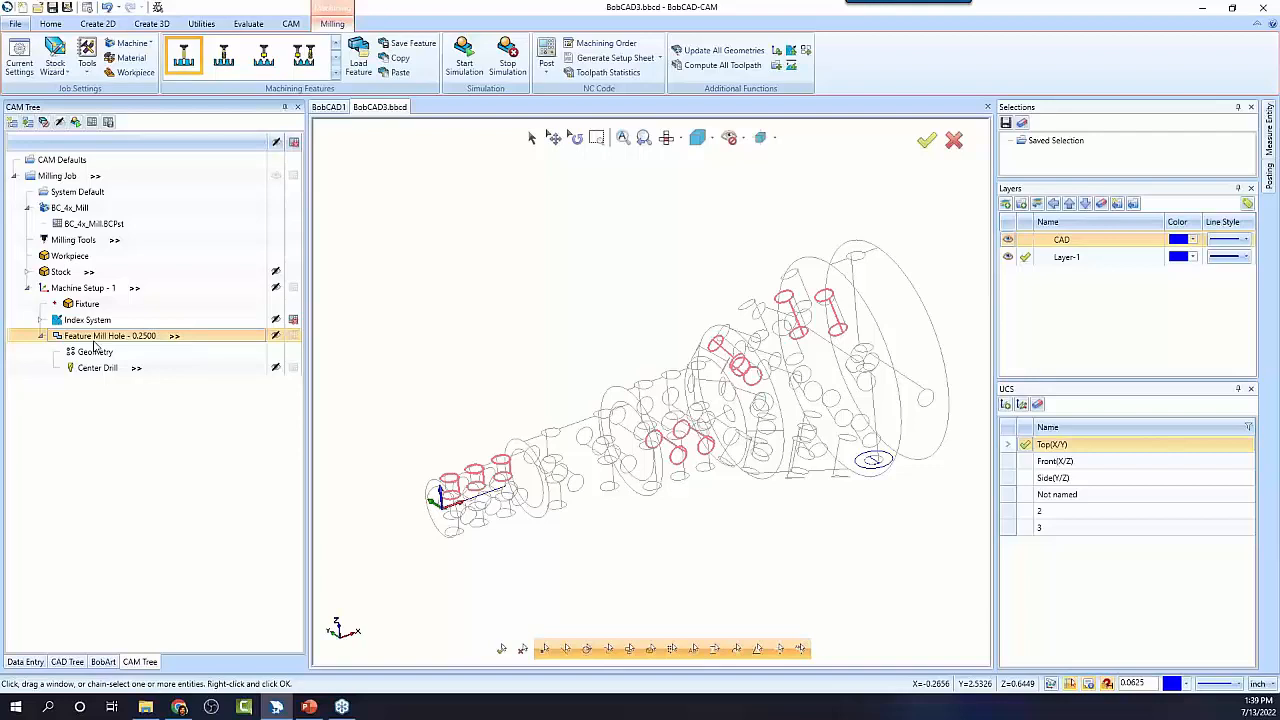
left_click(90, 355)
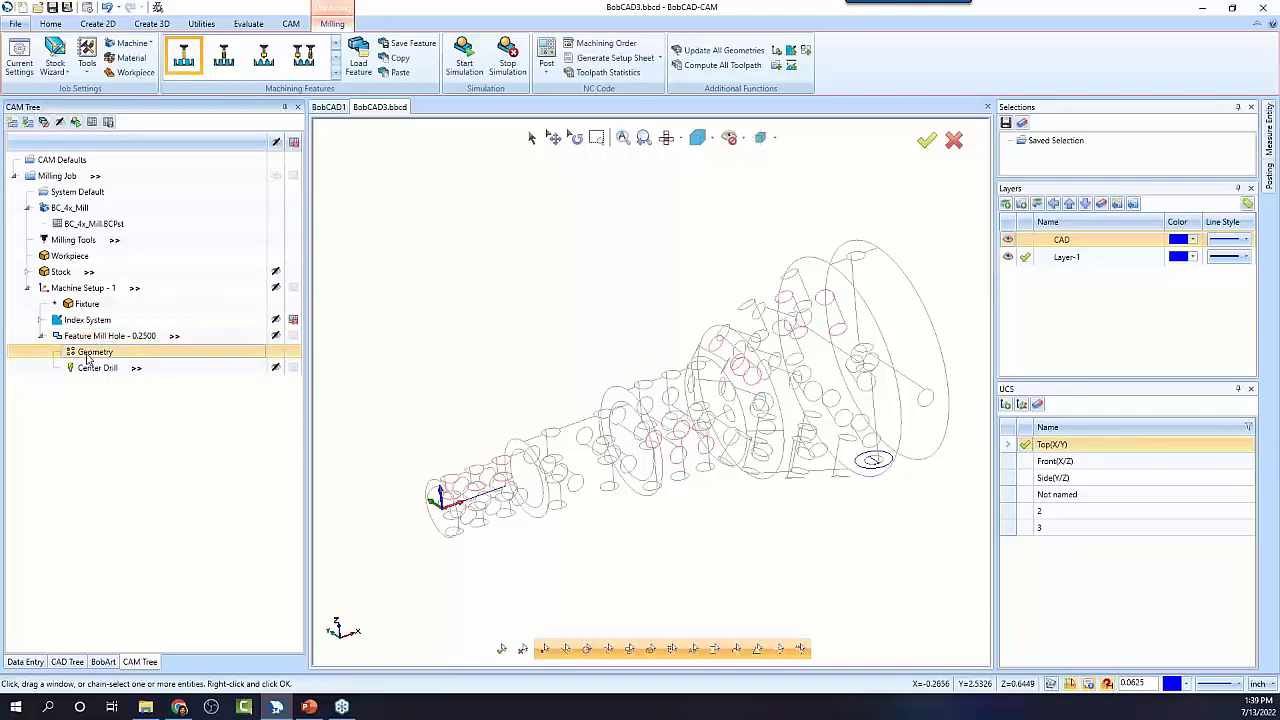
left_click(96, 369)
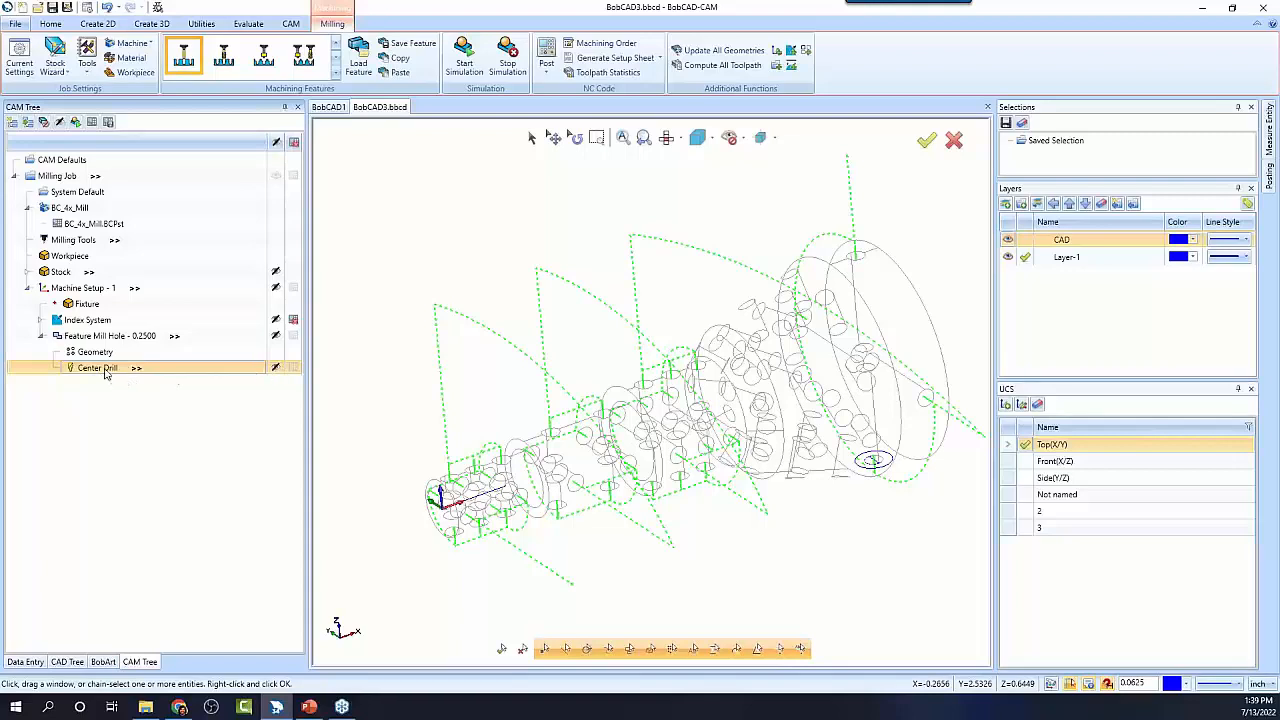
left_click(57, 176)
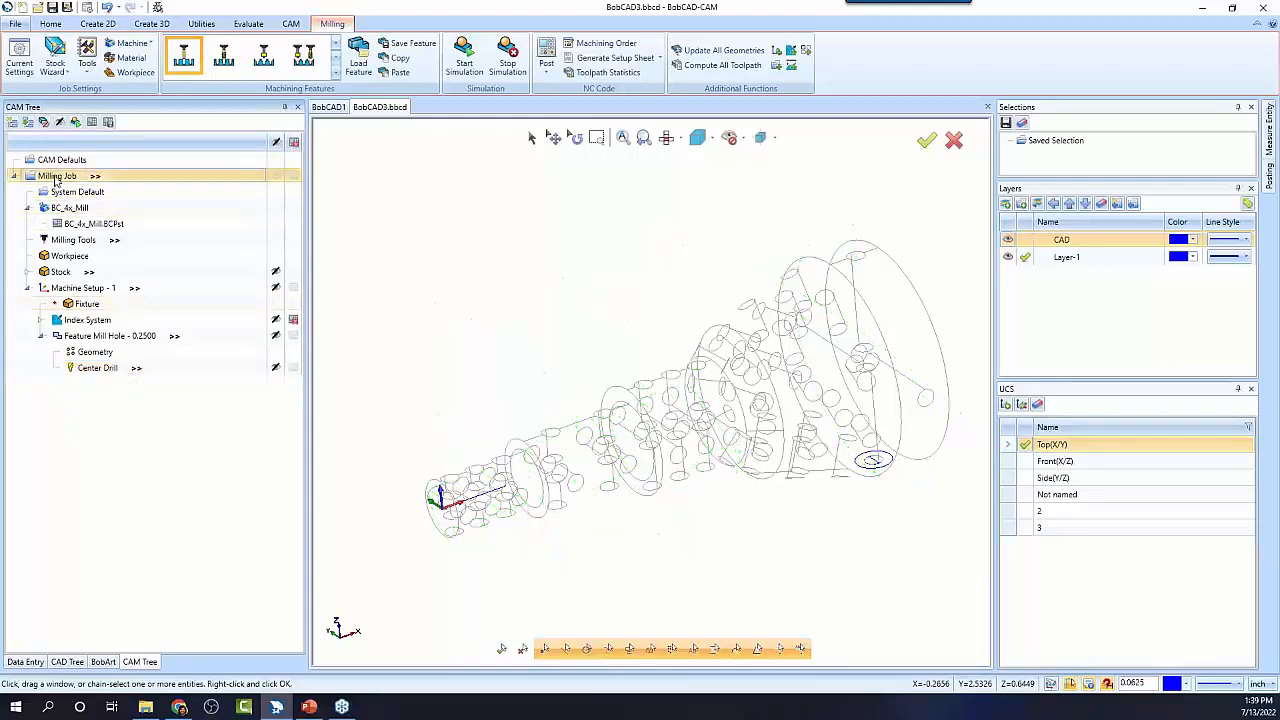
Reopen the Multiaxis Drill geometry for selection and reverse the drilling direction of Face (3-49) on the smaller conical section
right_click(113, 353)
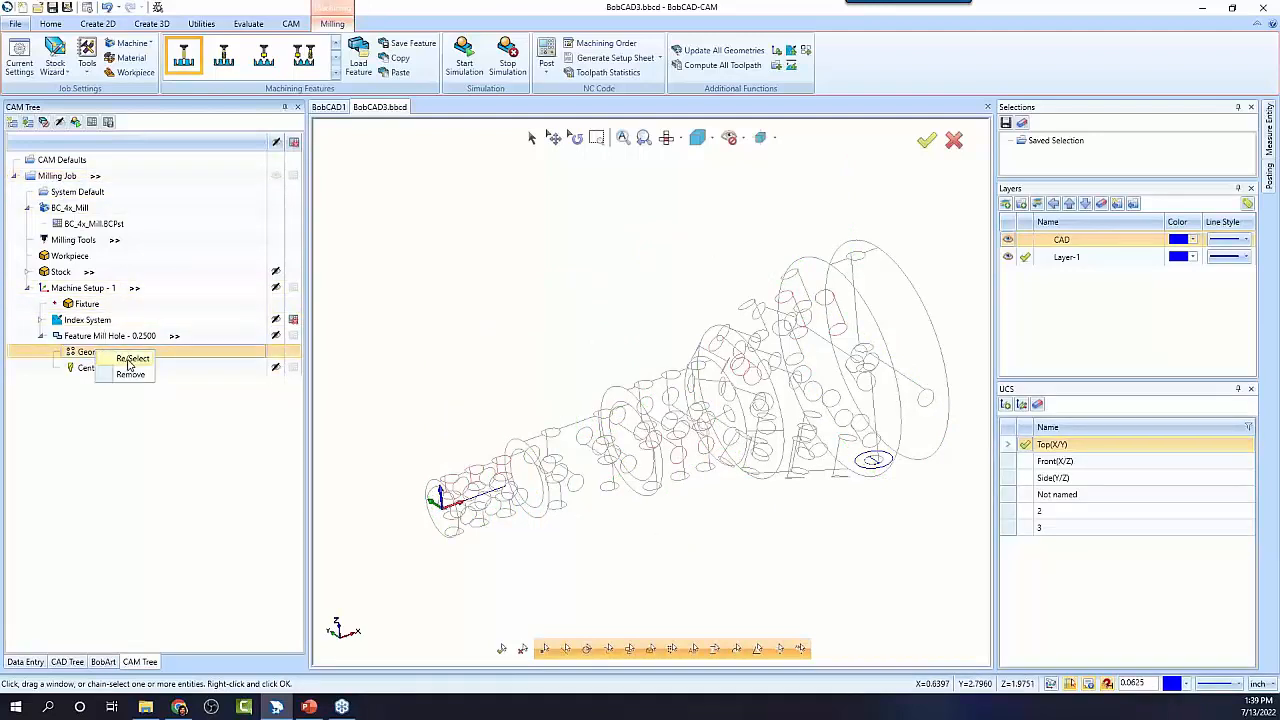
left_click(131, 360)
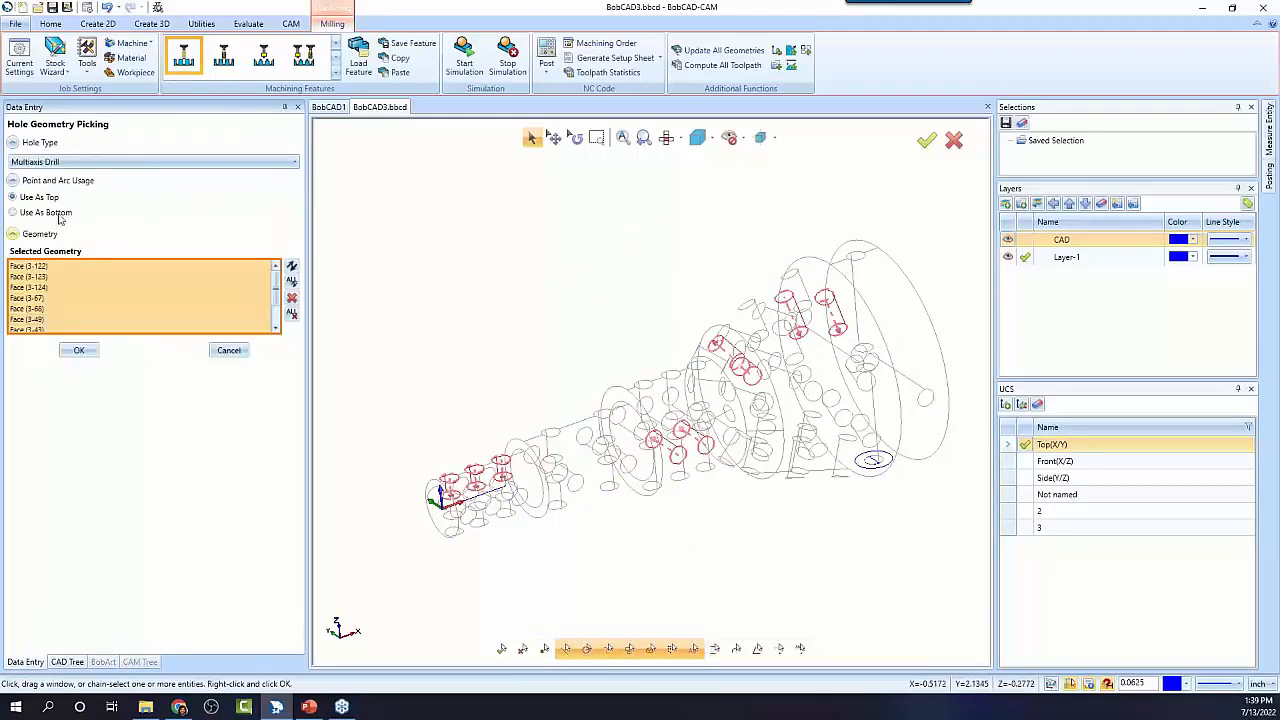
scroll(140, 300, "down", 1)
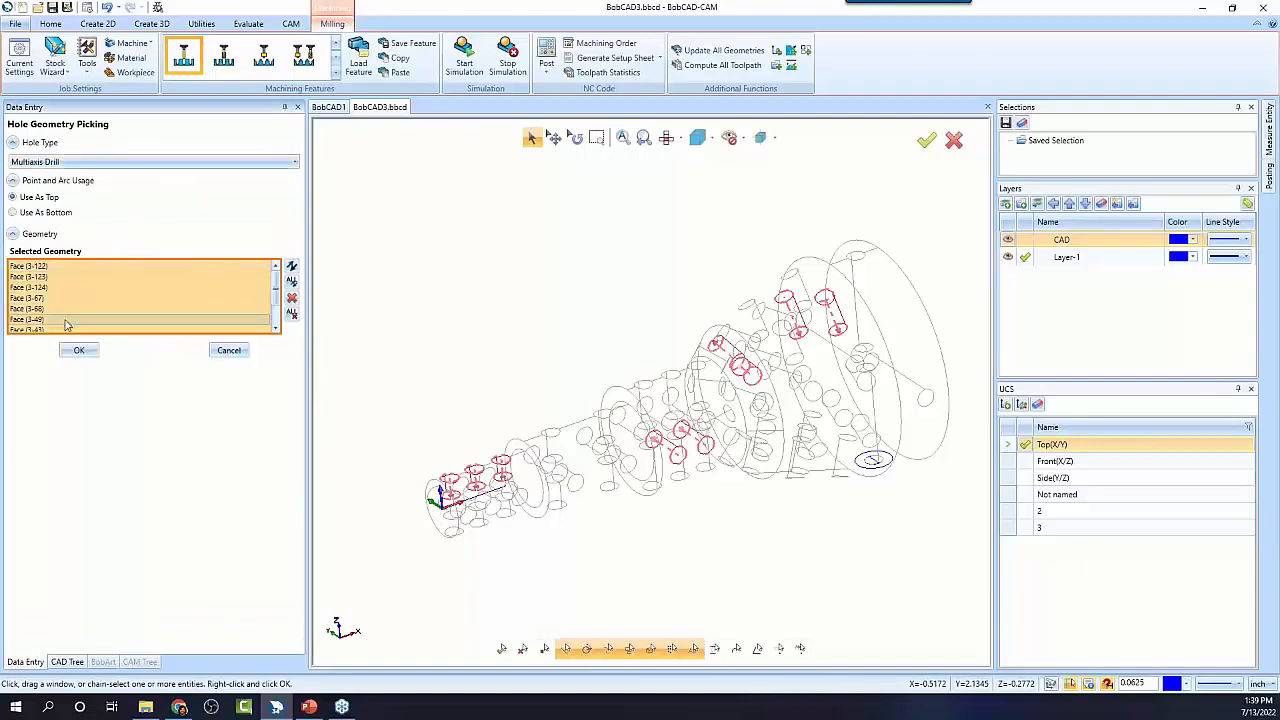
scroll(700, 400, "up", 5)
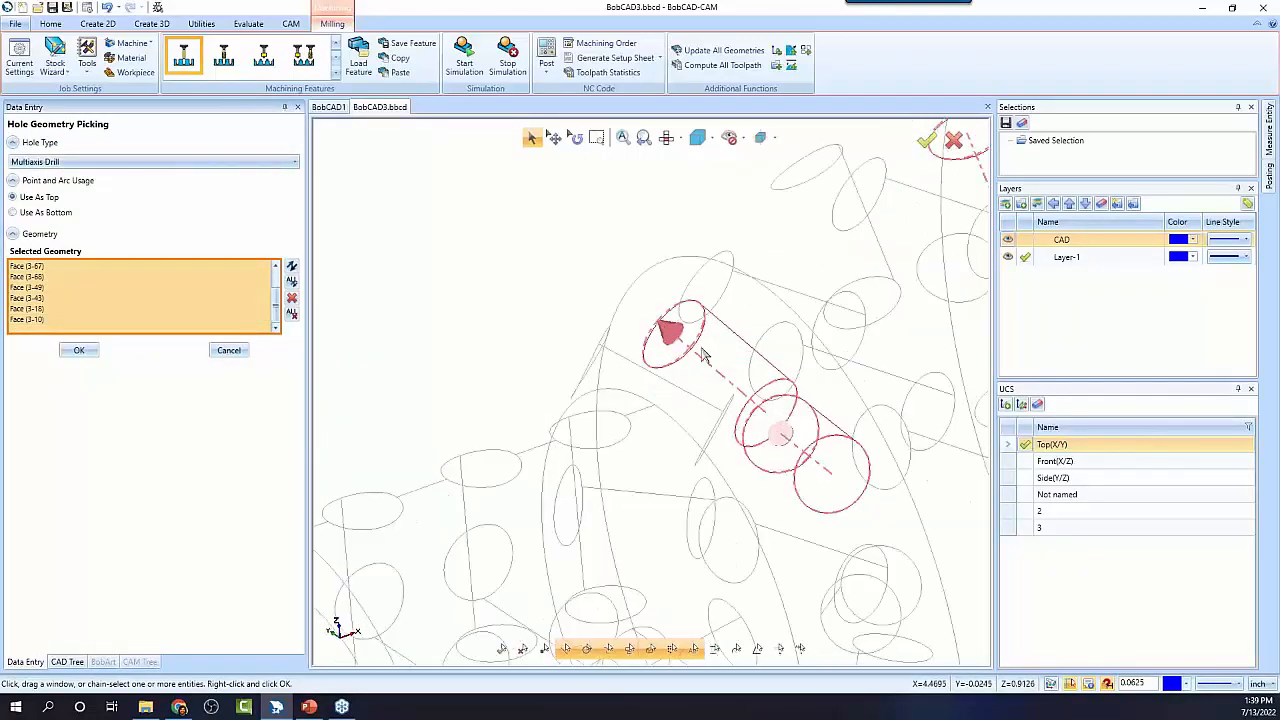
scroll(787, 452, "down", 5)
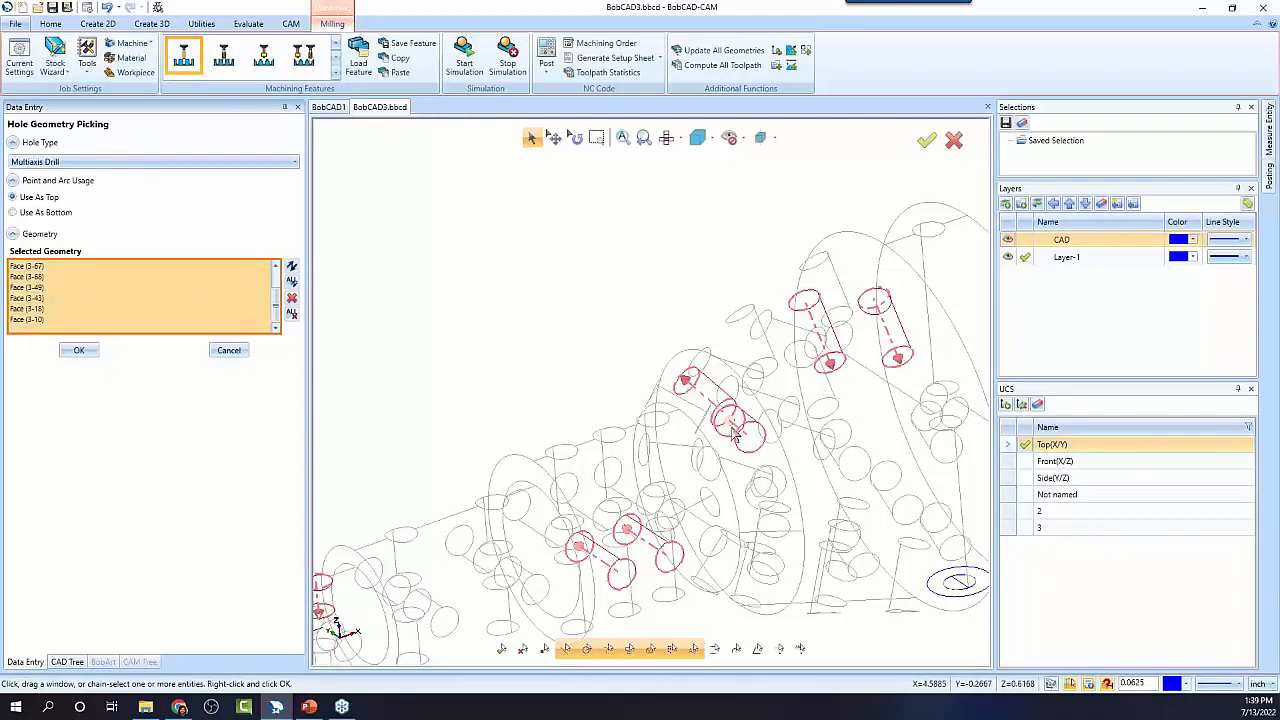
scroll(735, 430, "up", 5)
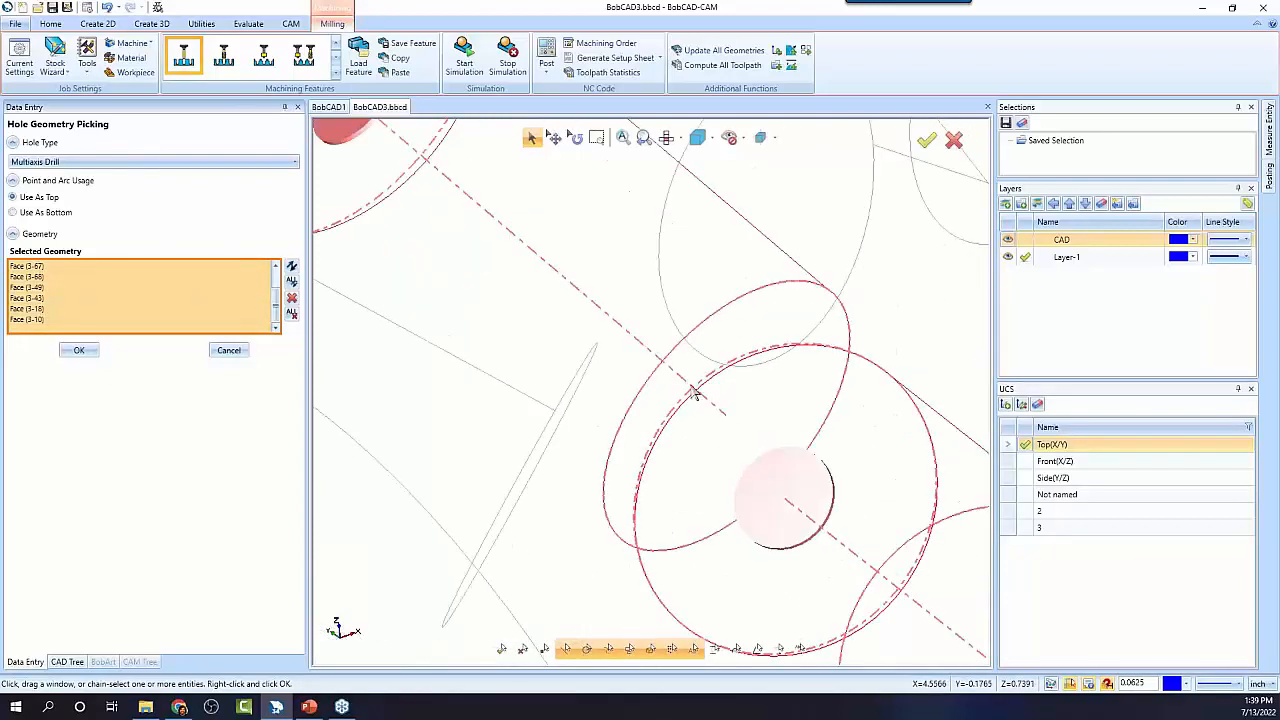
scroll(687, 386, "down", 5)
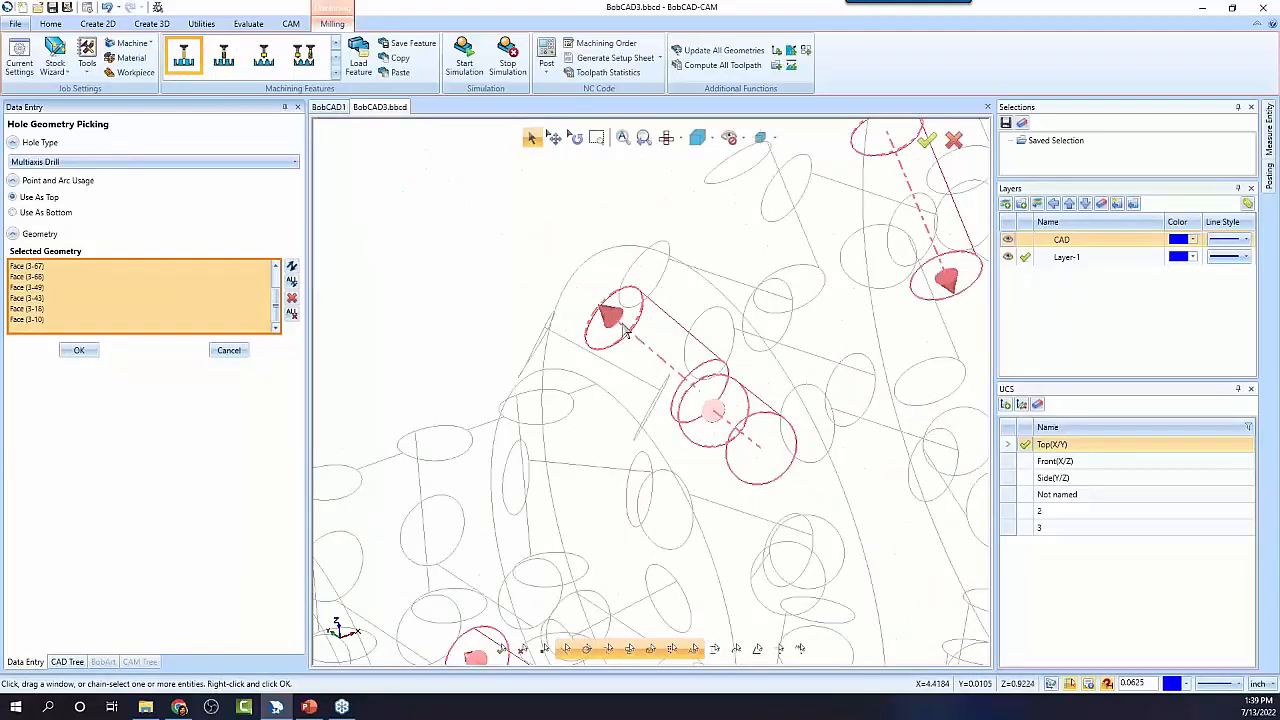
left_click(610, 318)
left_click(52, 290)
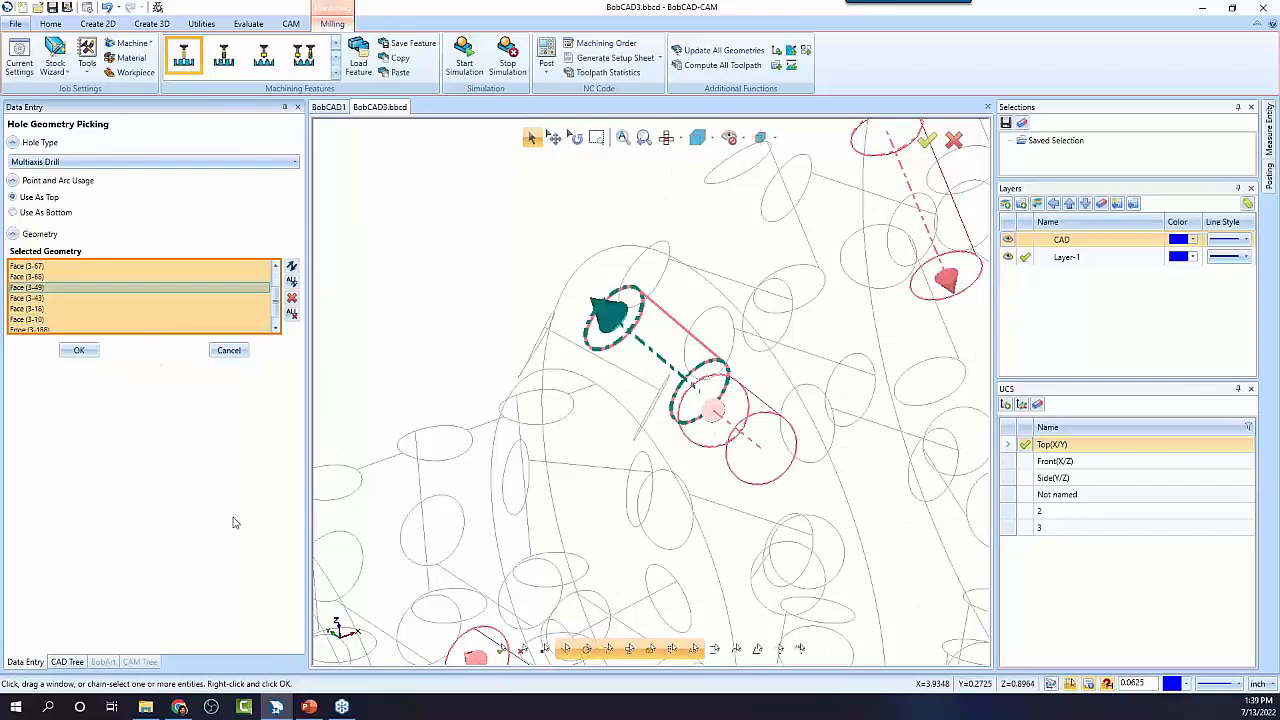
left_click(294, 267)
scroll(497, 300, "down", 6)
middle_click_drag(606, 453, 689, 463)
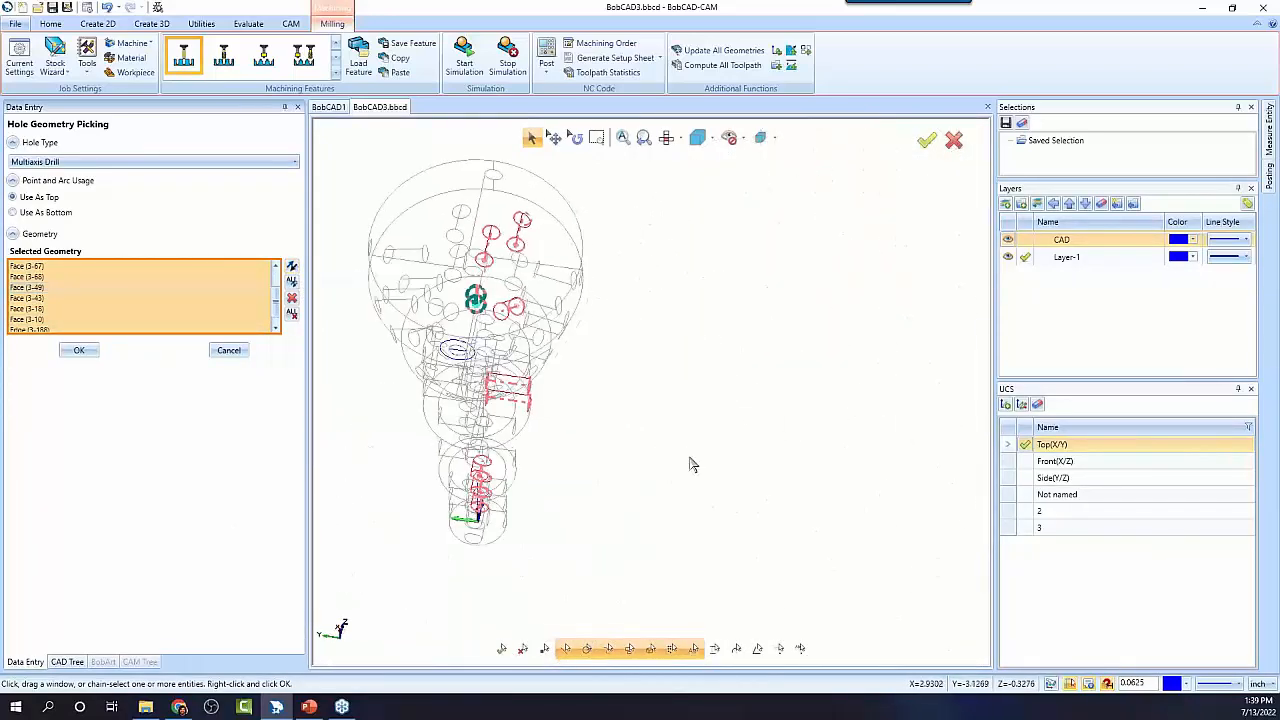
Reverse the drilling direction of Face (3-43), check the picked hole axes, and accept the Multiaxis Drill geometry
left_click(45, 294)
middle_click_drag(676, 420, 559, 349)
scroll(521, 323, "up", 5)
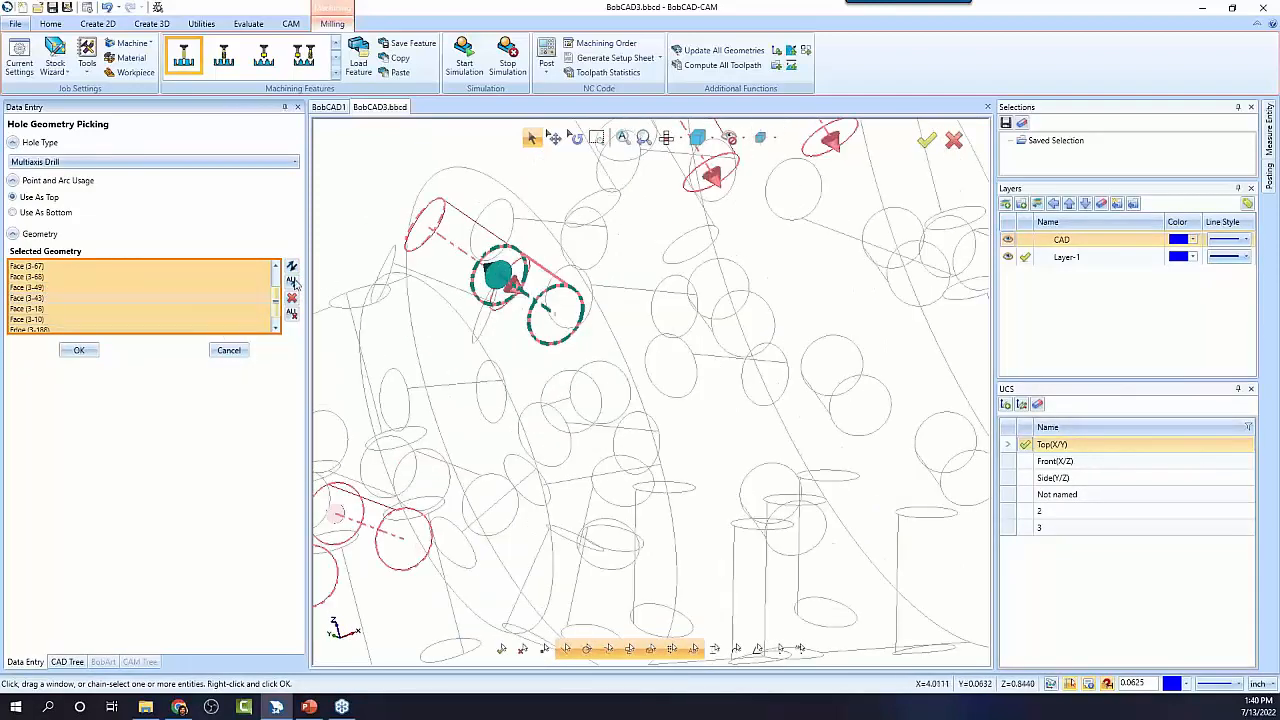
scroll(650, 432, "down", 3)
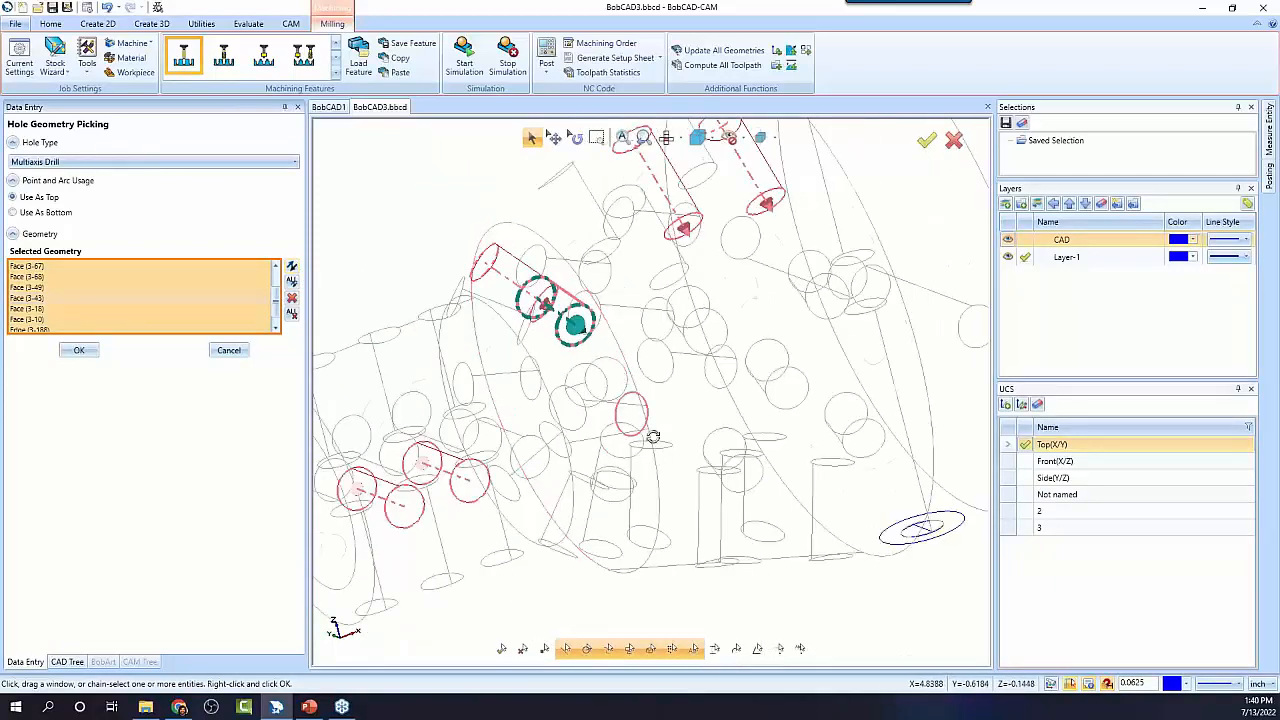
middle_click_drag(651, 434, 676, 440)
scroll(632, 470, "down", 3)
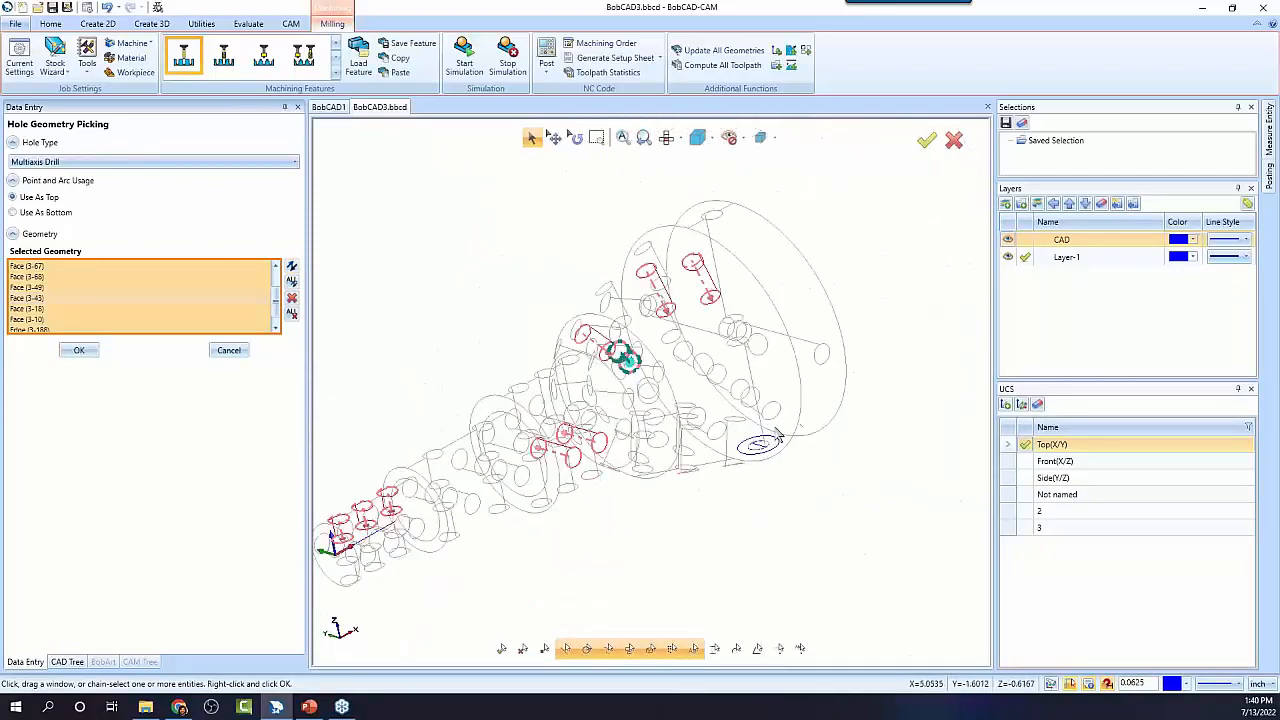
scroll(600, 505, "down", 2)
scroll(555, 543, "up", 1)
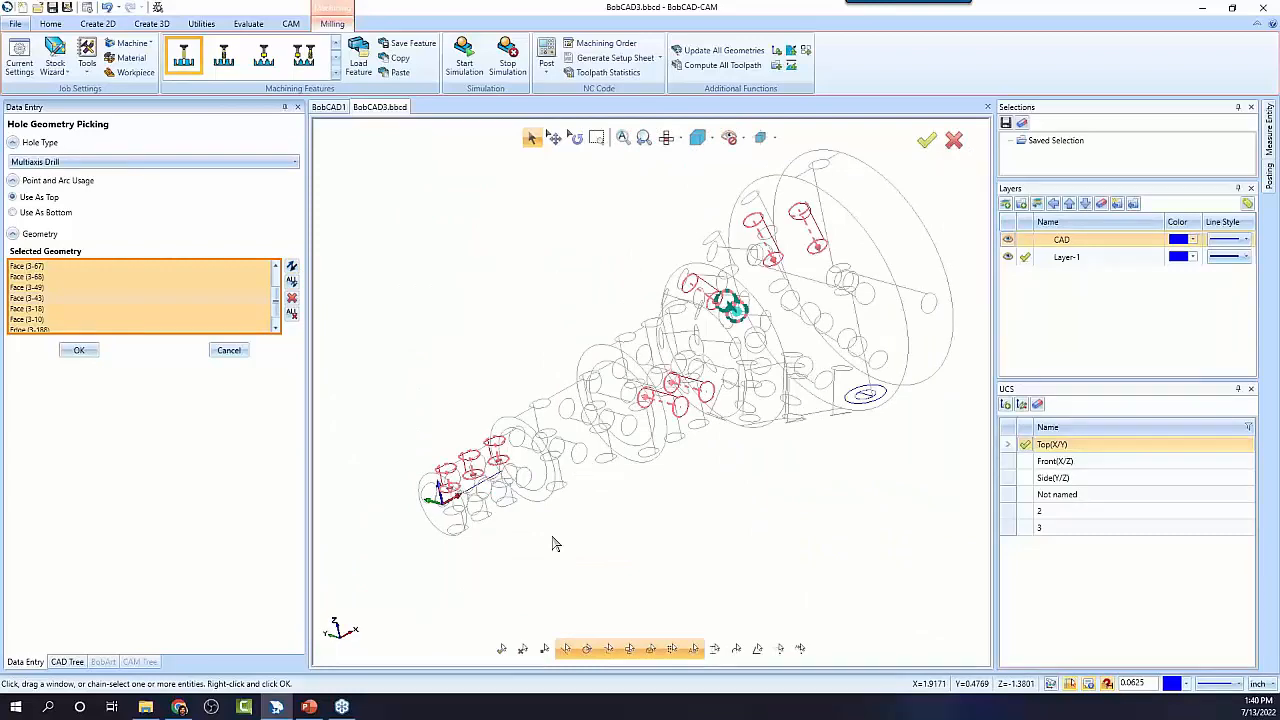
mouse_move(766, 517)
middle_mouse_down()
mouse_move(708, 514)
mouse_move(756, 524)
middle_mouse_up()
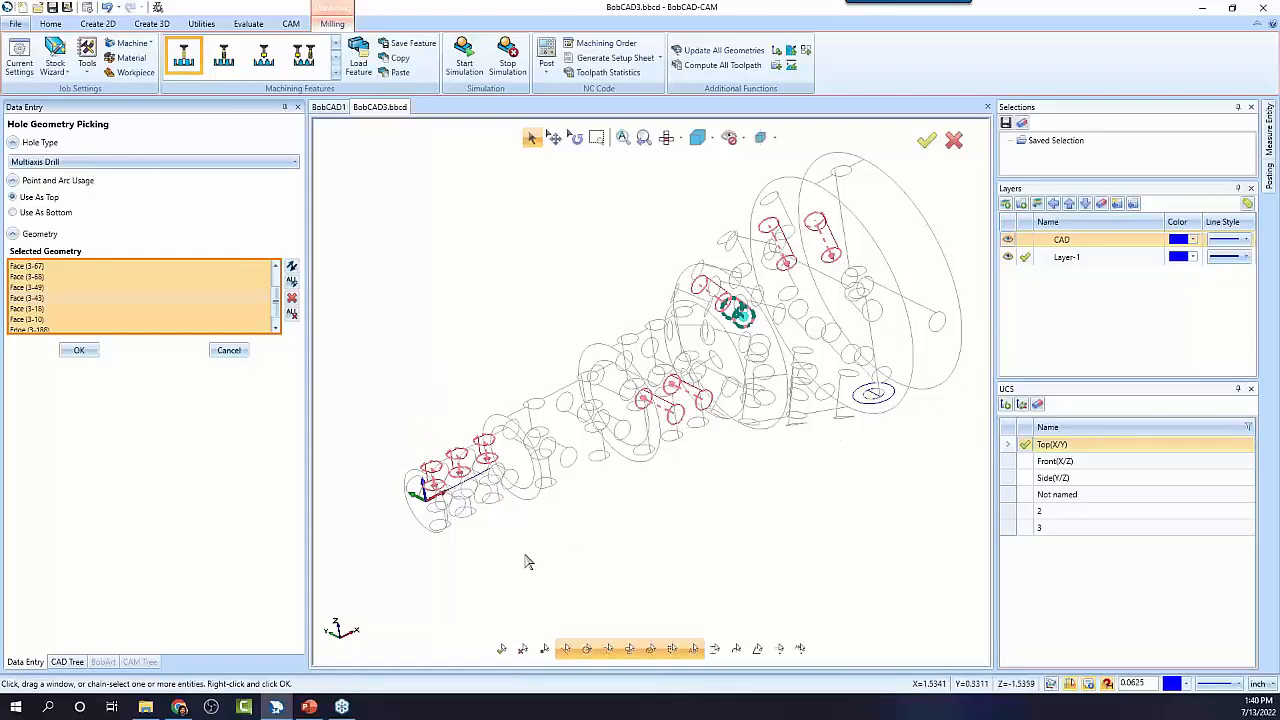
left_click(86, 351)
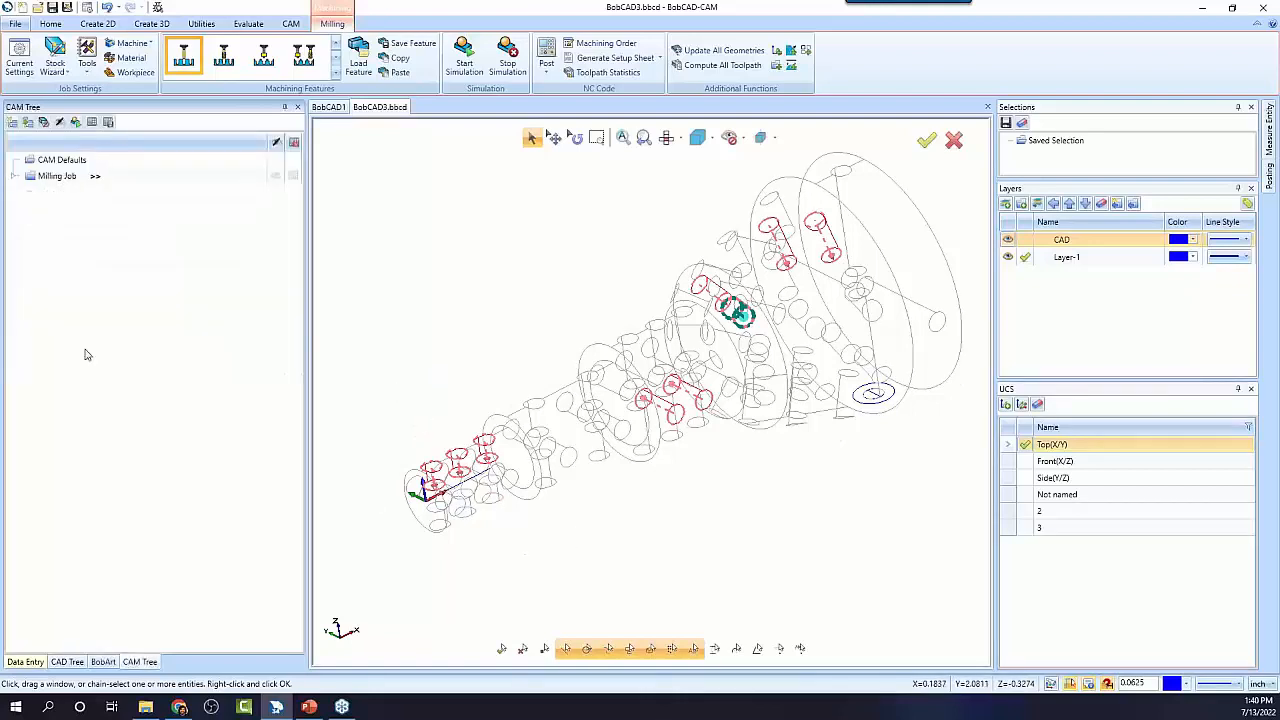
Recompute the Center Drill toolpath and try to simulate the milling job
right_click(92, 369)
left_click(153, 398)
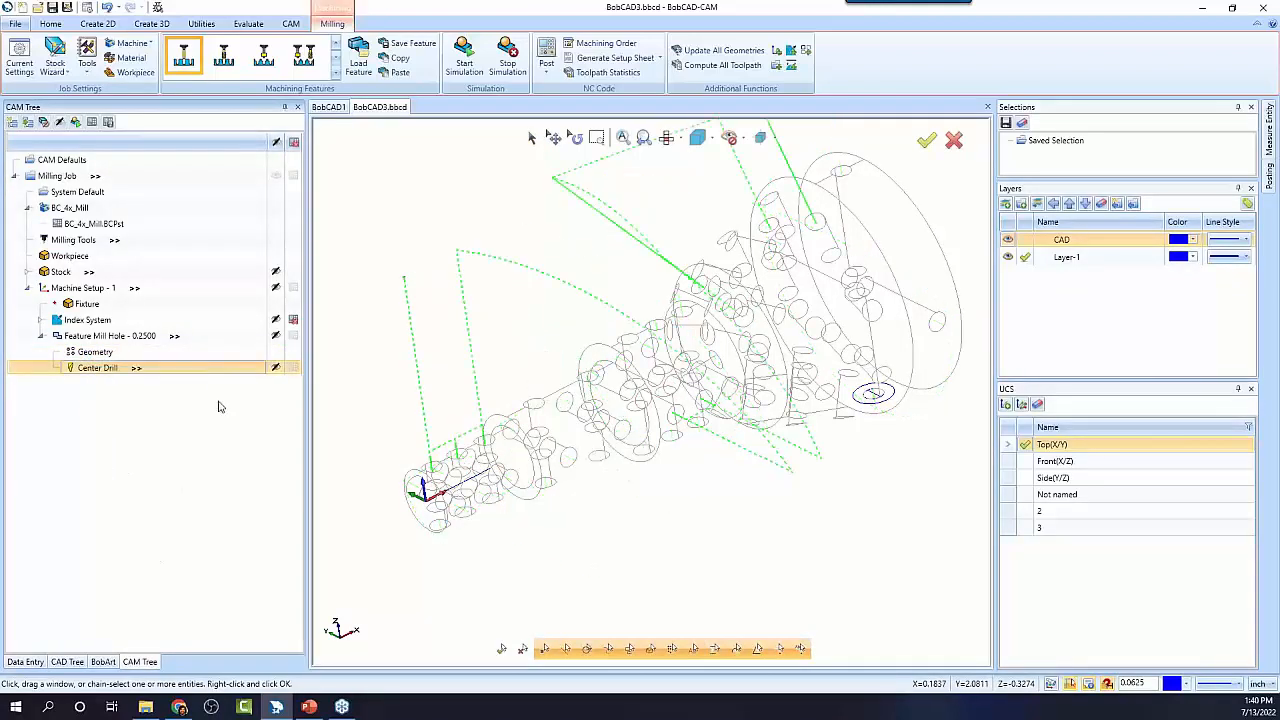
middle_click_drag(641, 403, 797, 443)
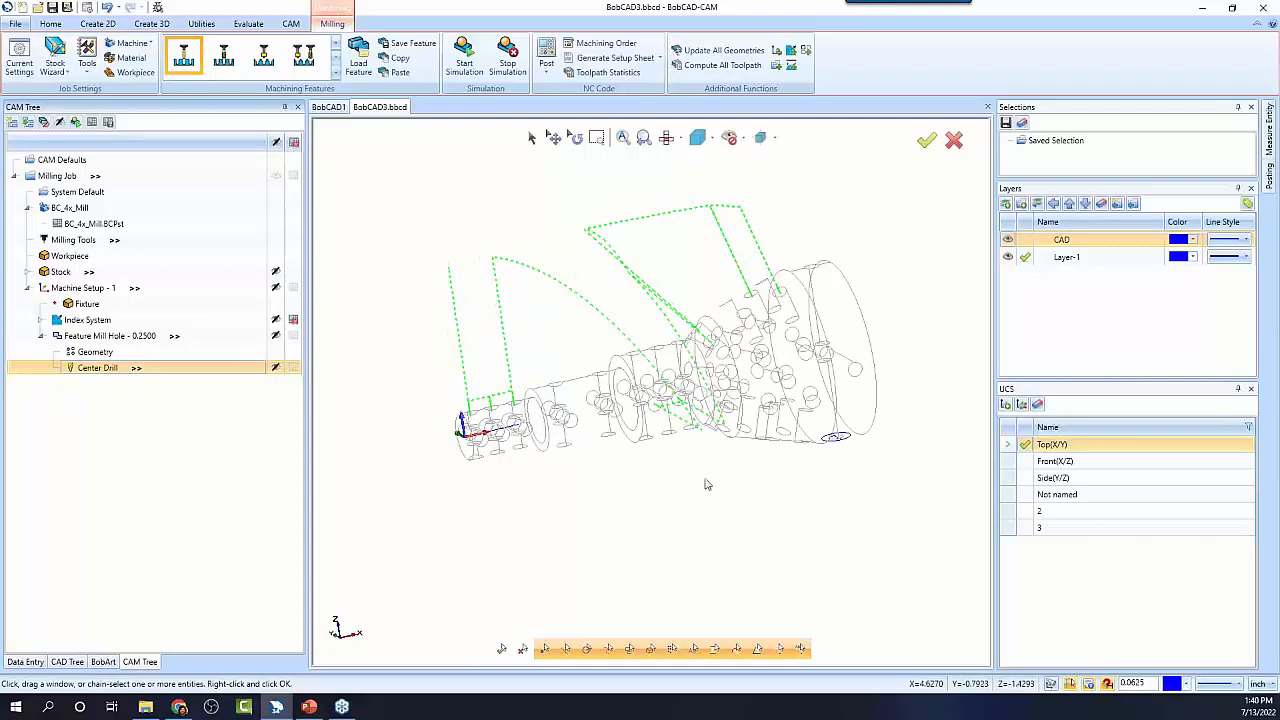
middle_click_drag(706, 483, 660, 390)
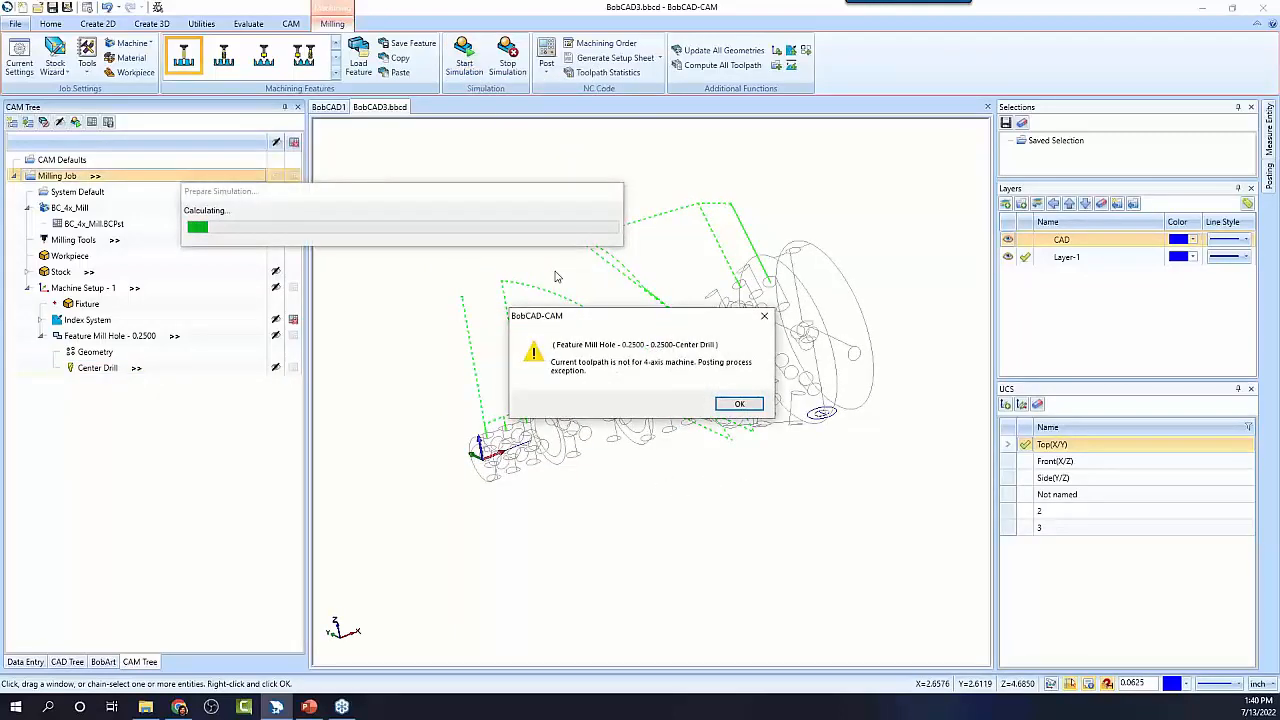
left_click(741, 405)
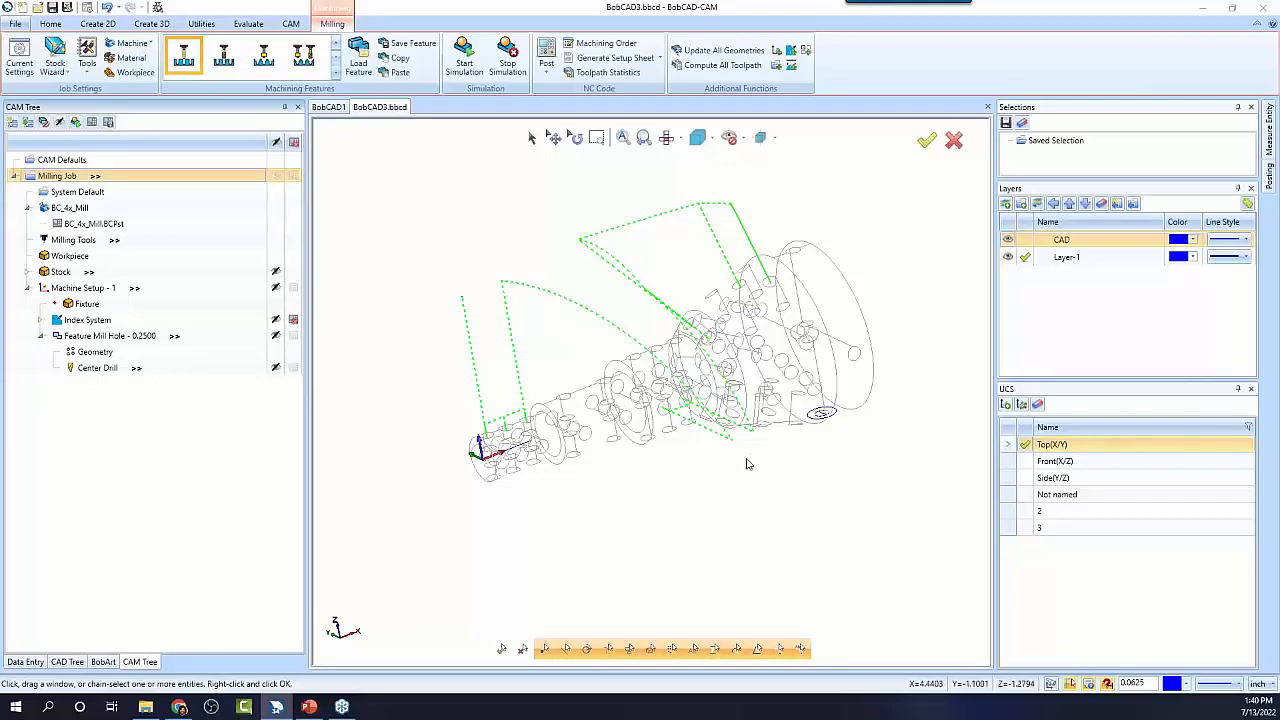
middle_click_drag(766, 432, 773, 454)
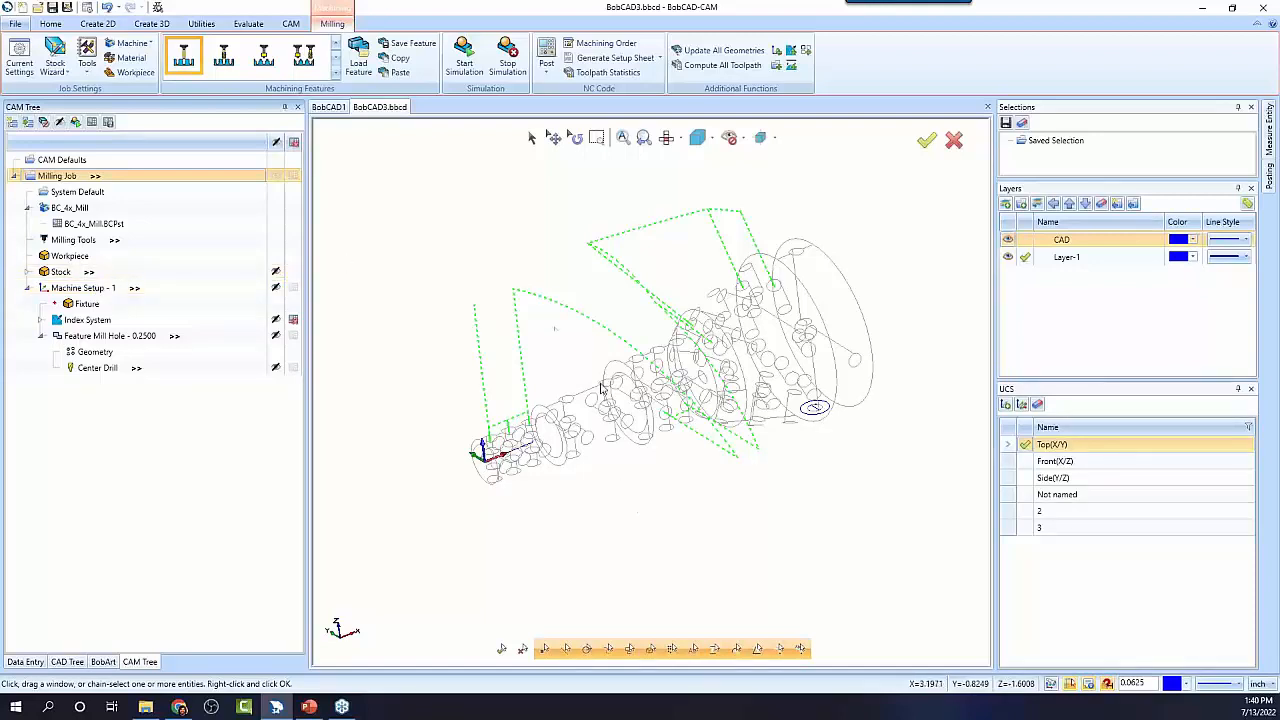
Change the hole type to Cross Drill about the X axis and replace the picked geometry with a window selection of the whole part
left_click(104, 354)
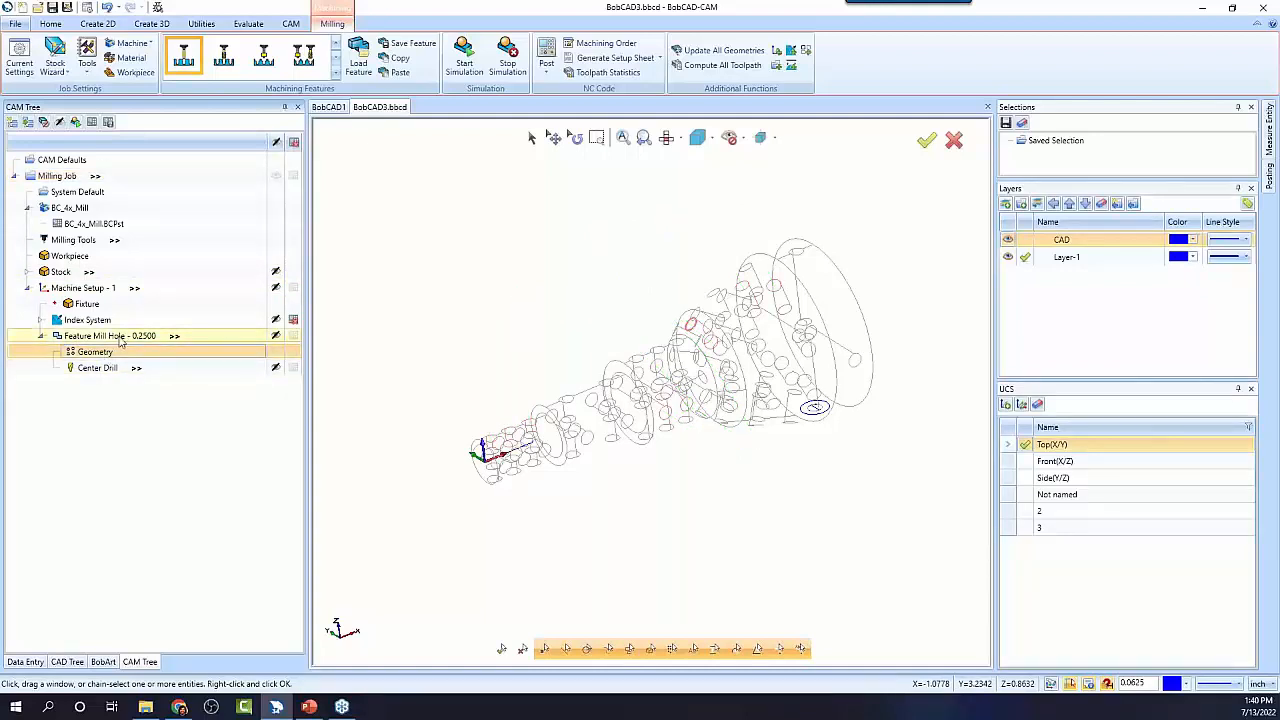
right_click(90, 349)
left_click(109, 352)
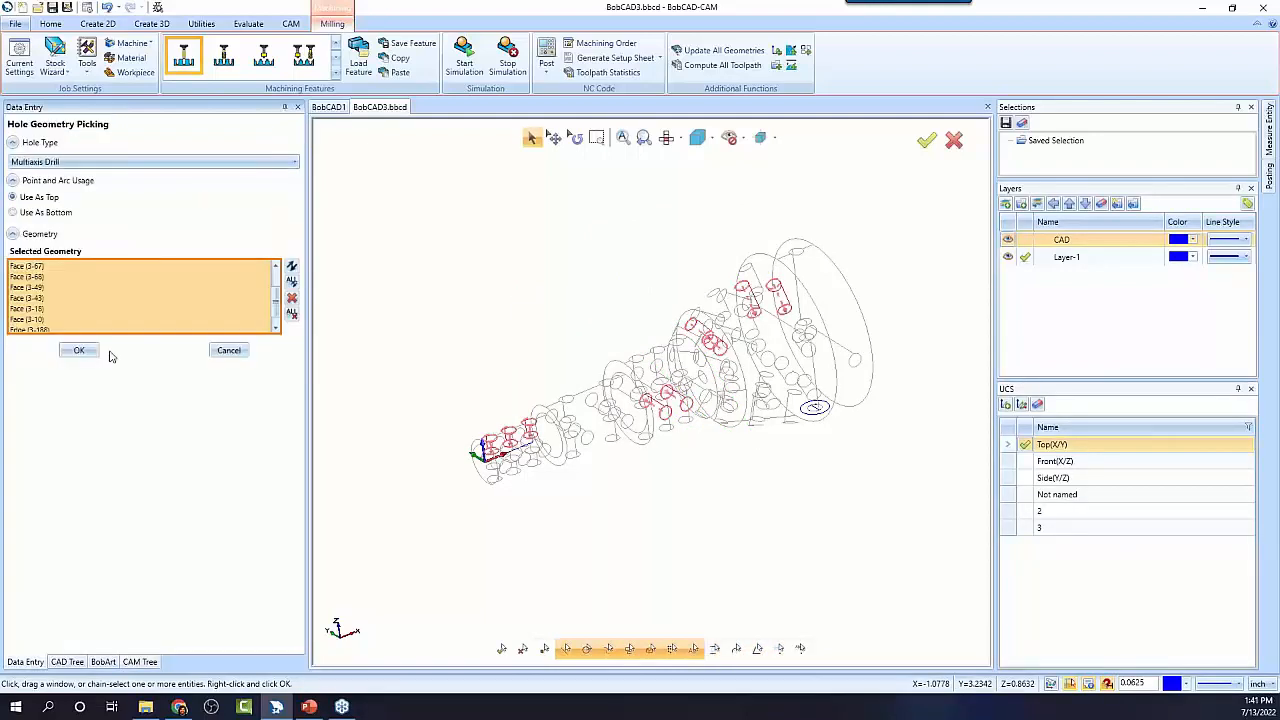
left_click(35, 162)
left_click(55, 205)
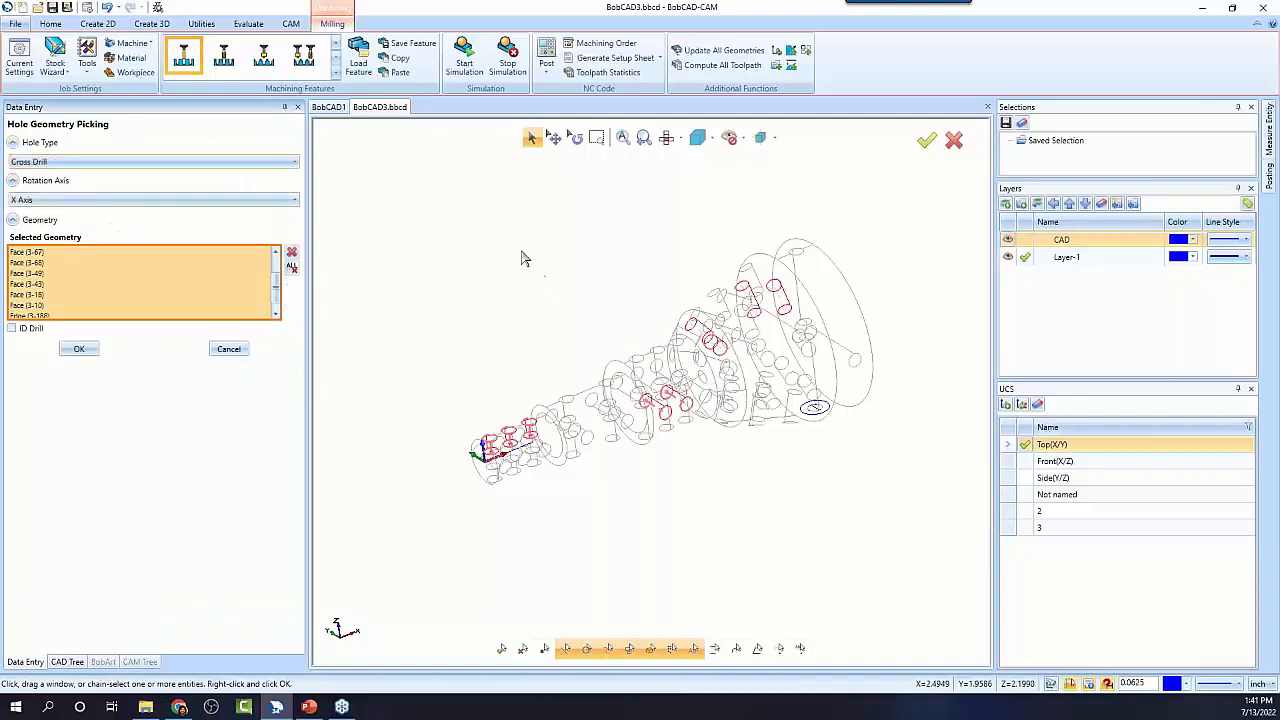
left_click(291, 267)
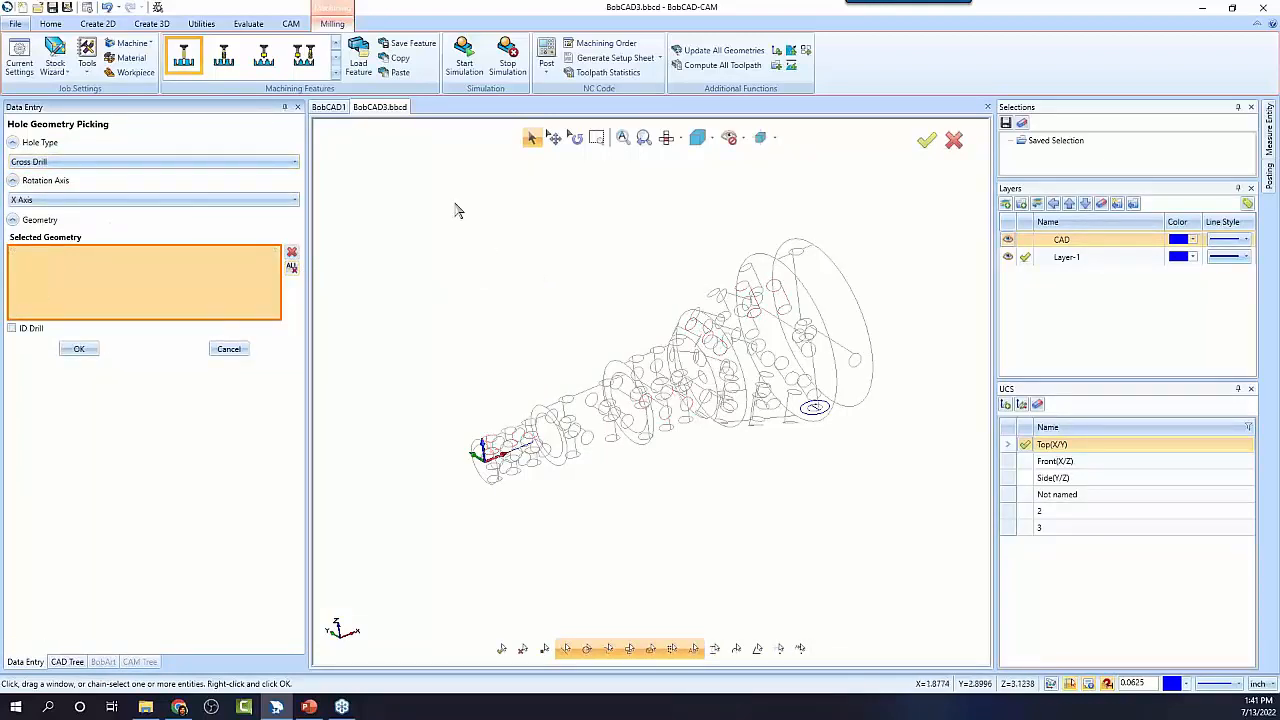
left_click_drag(456, 210, 926, 578)
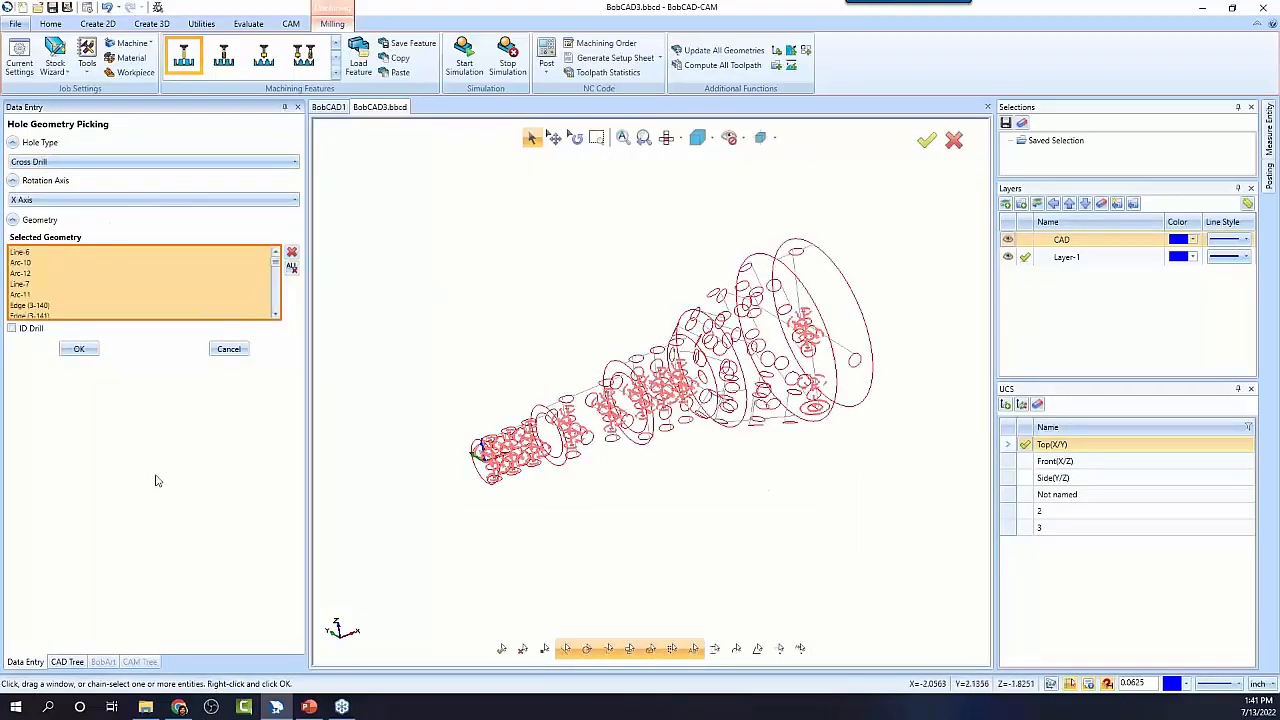
left_click(79, 350)
Compute the Center Drill toolpath for the cross-drill geometry and inspect it on the shaded part
right_click(98, 368)
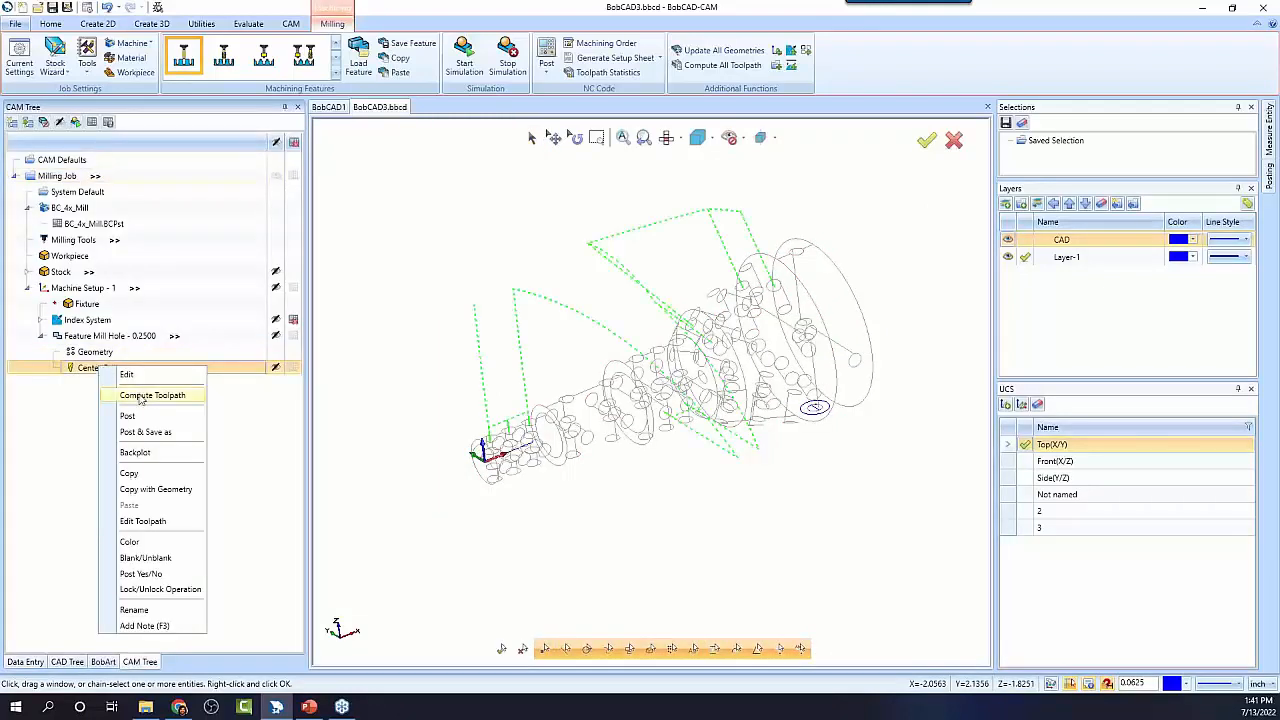
middle_click_drag(695, 465, 739, 479)
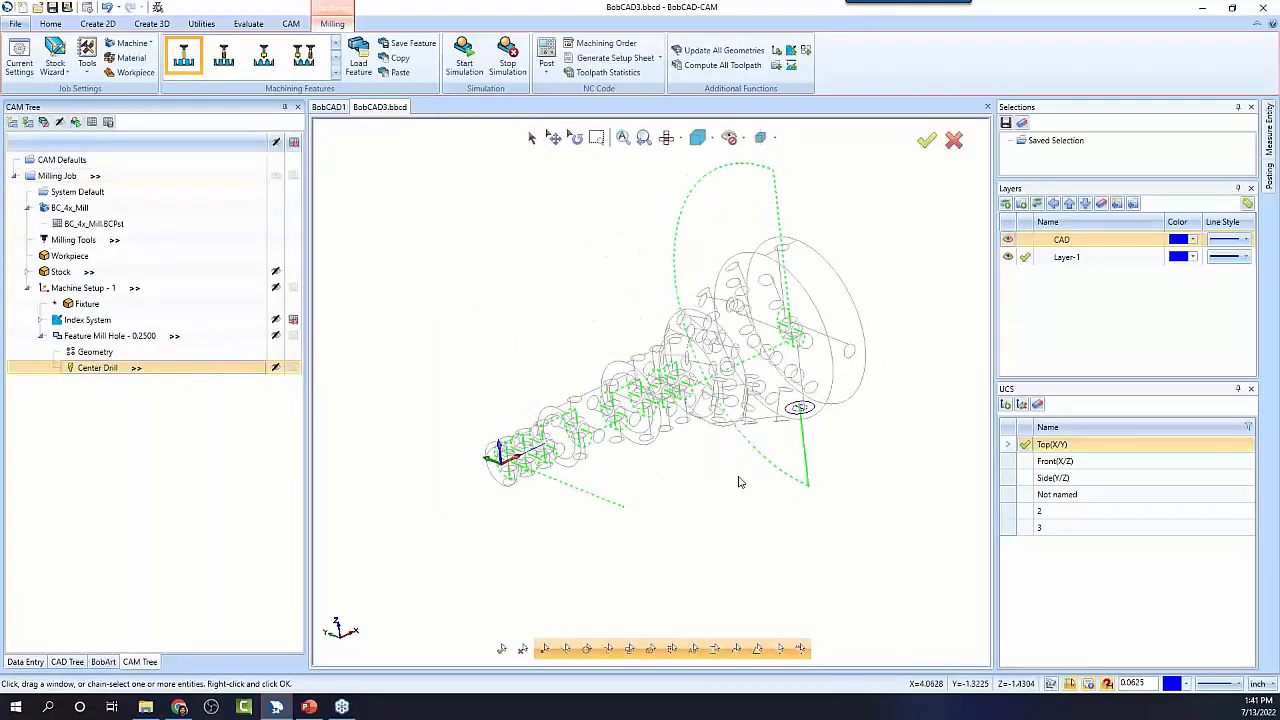
scroll(740, 482, "up", 3)
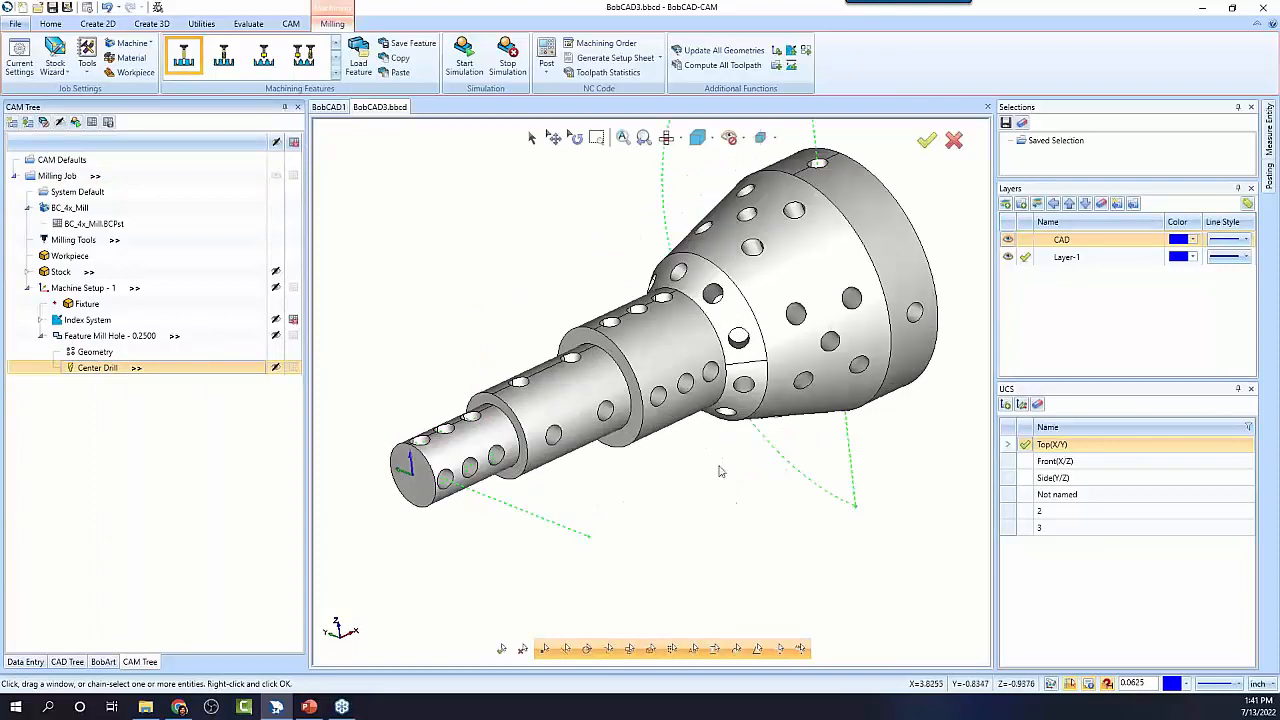
scroll(785, 488, "down", 3)
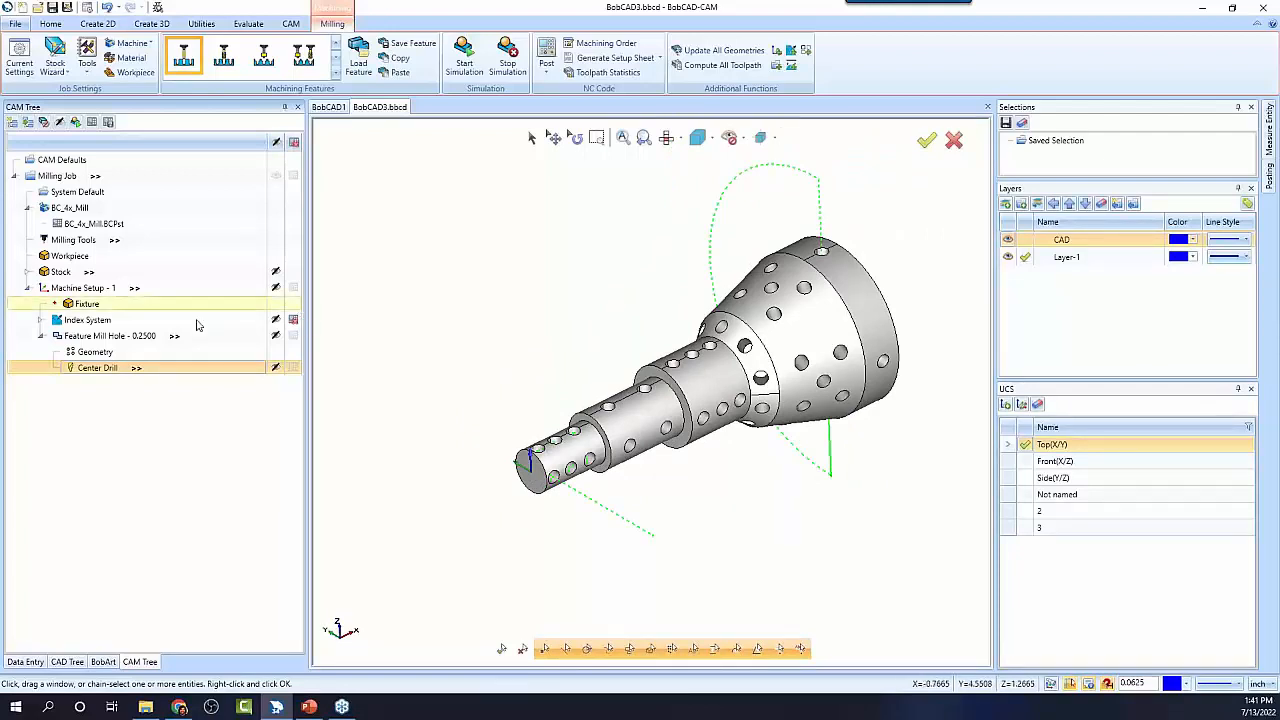
View the mill hole feature's wizard settings and close them without changes
right_click(100, 336)
left_click(135, 346)
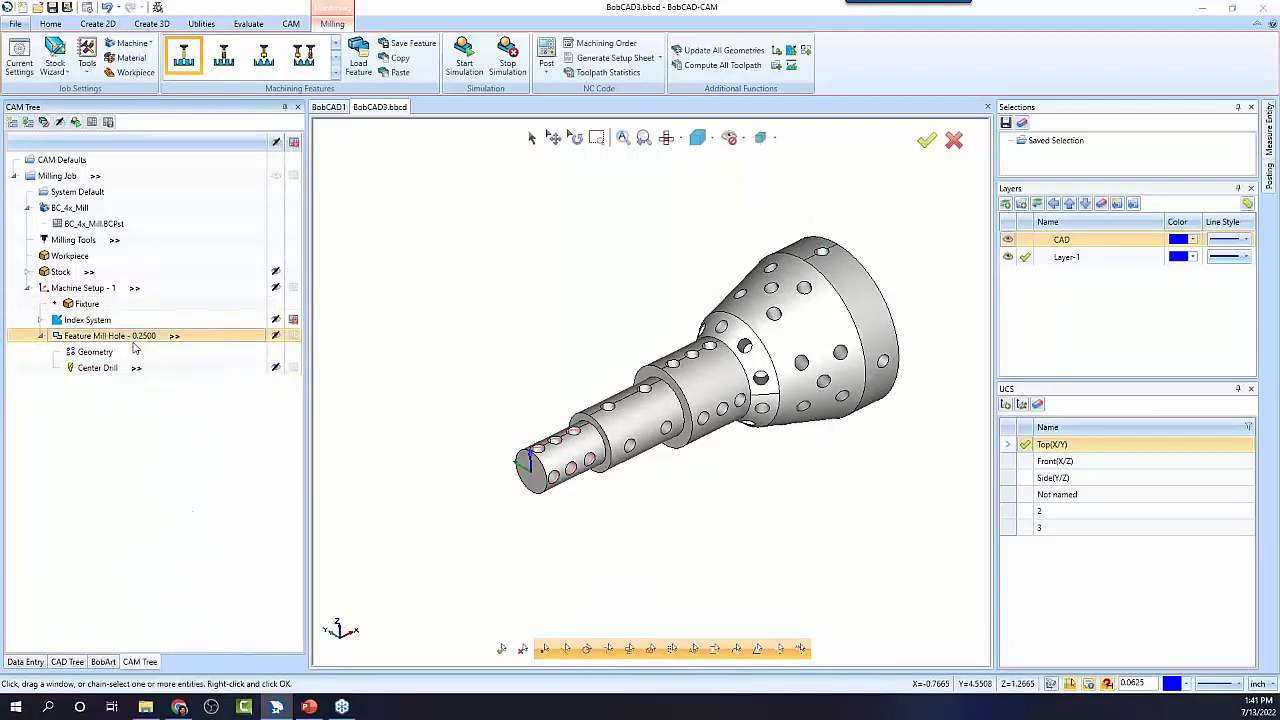
left_click(912, 561)
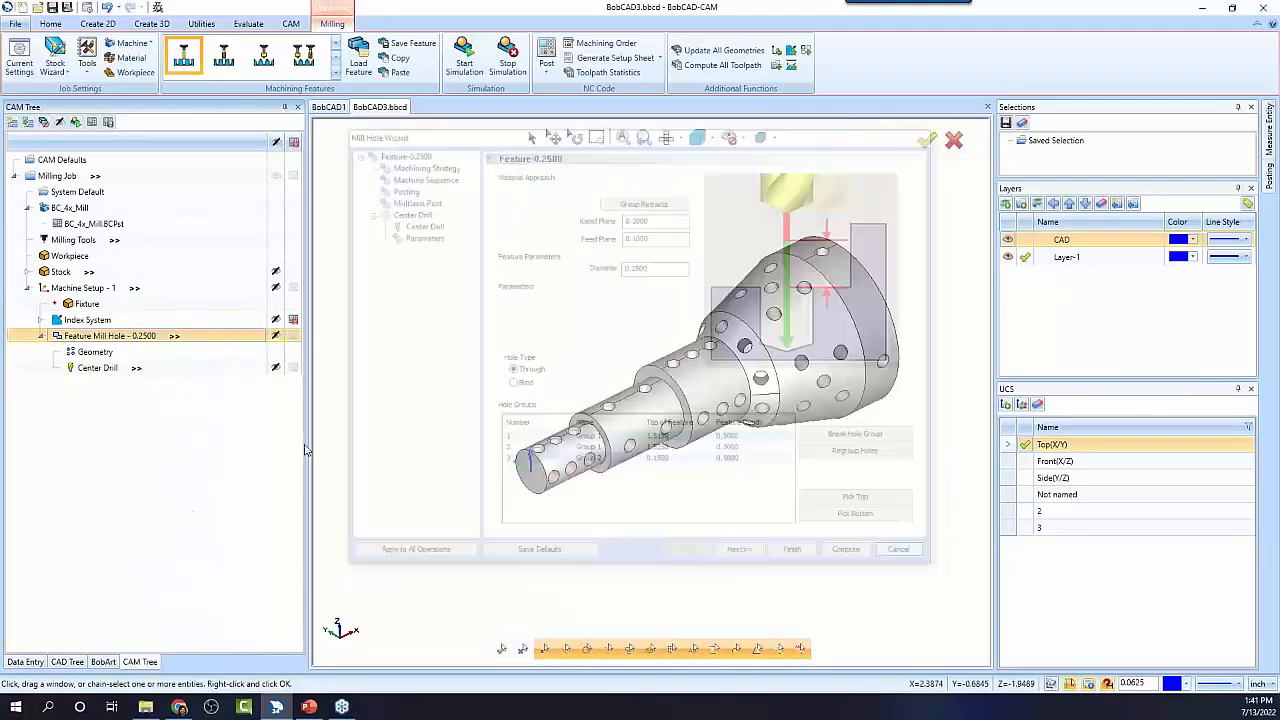
Reopen the hole geometry for selection, change the hole type to Multiaxis Drill and clear the entire selection
right_click(97, 353)
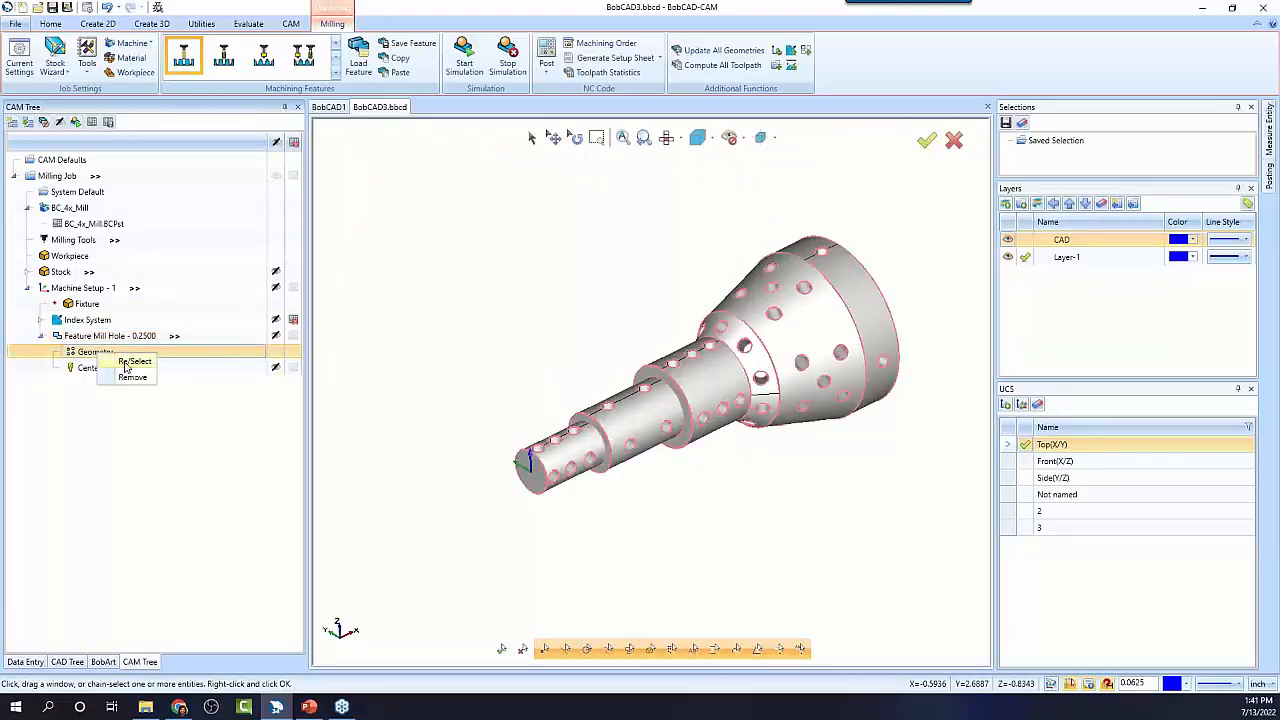
left_click(128, 361)
left_click(80, 162)
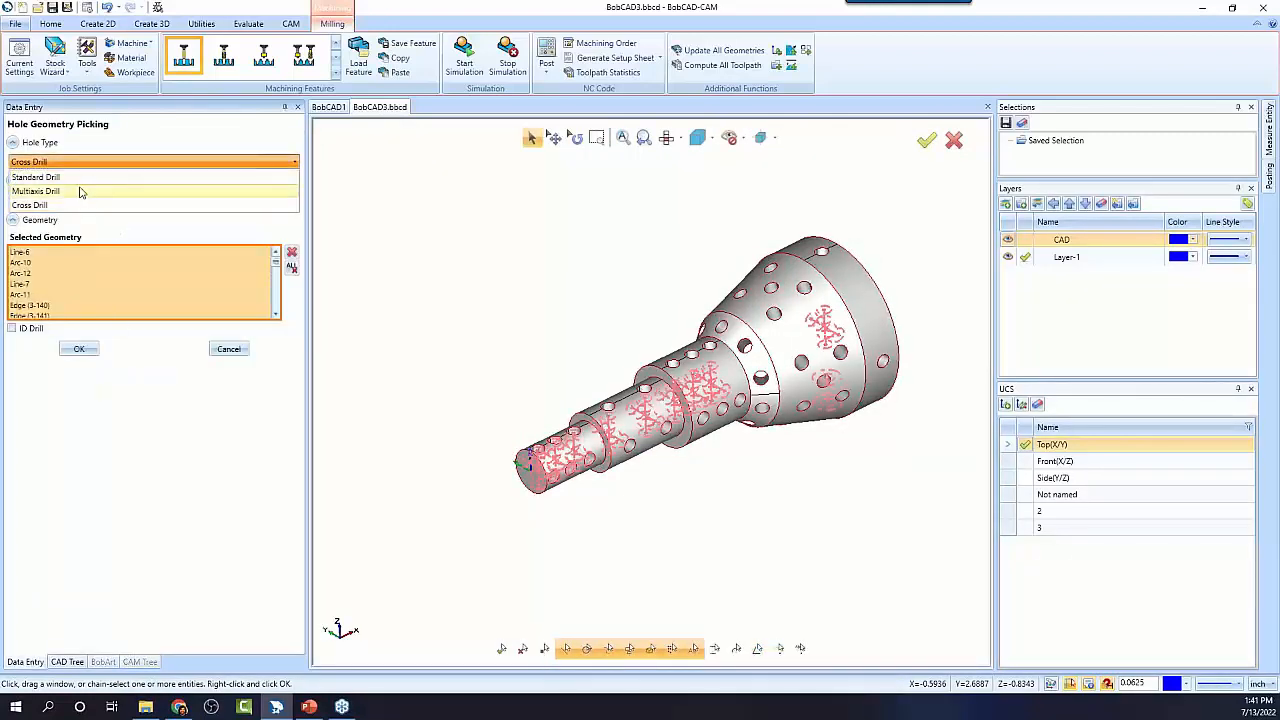
left_click(80, 191)
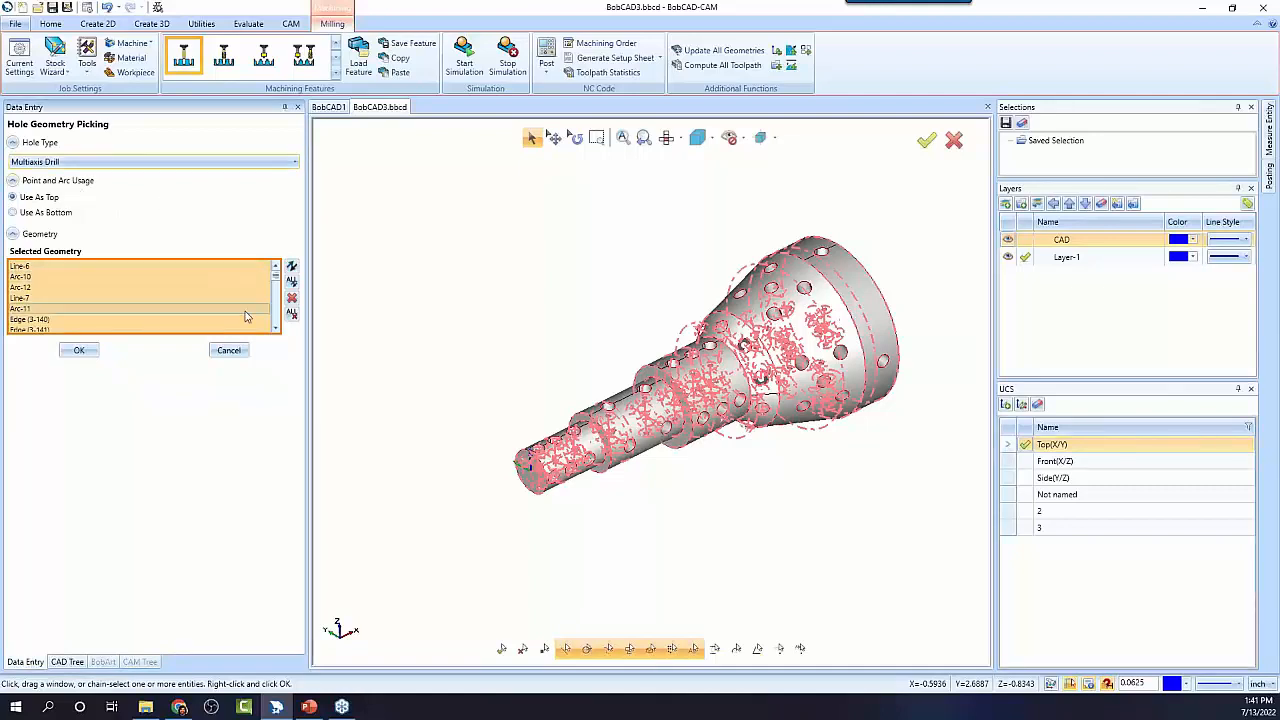
left_click(292, 313)
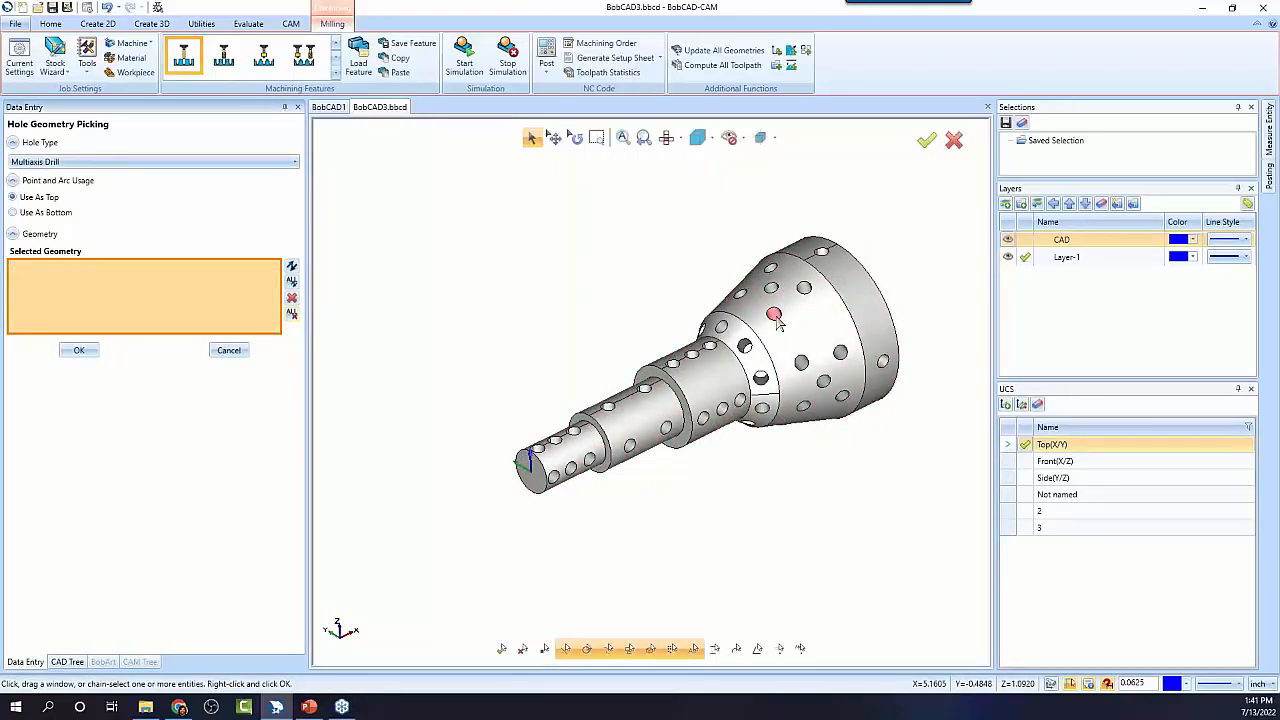
Pick five hole faces as Multiaxis Drill geometry: one on each smaller cylinder, two on the cylinder beside the cone, one on the large end
left_click(576, 436)
left_click(645, 392)
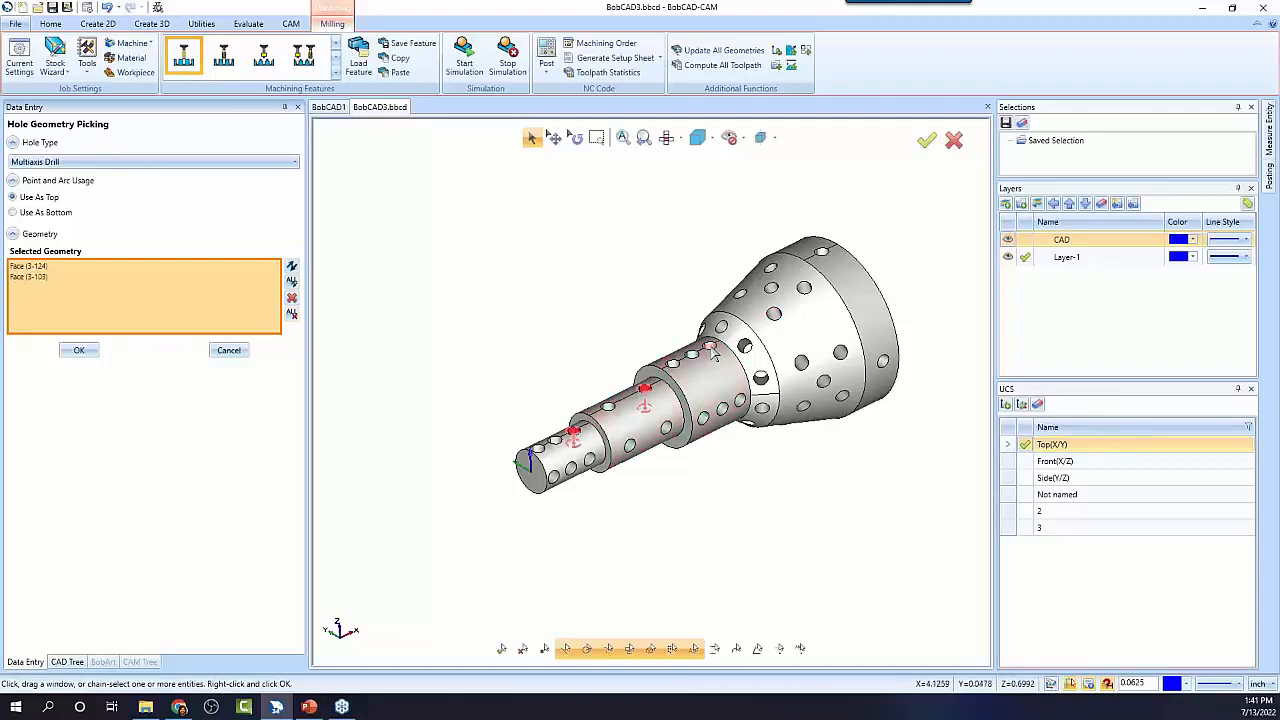
left_click(709, 348)
left_click(741, 403)
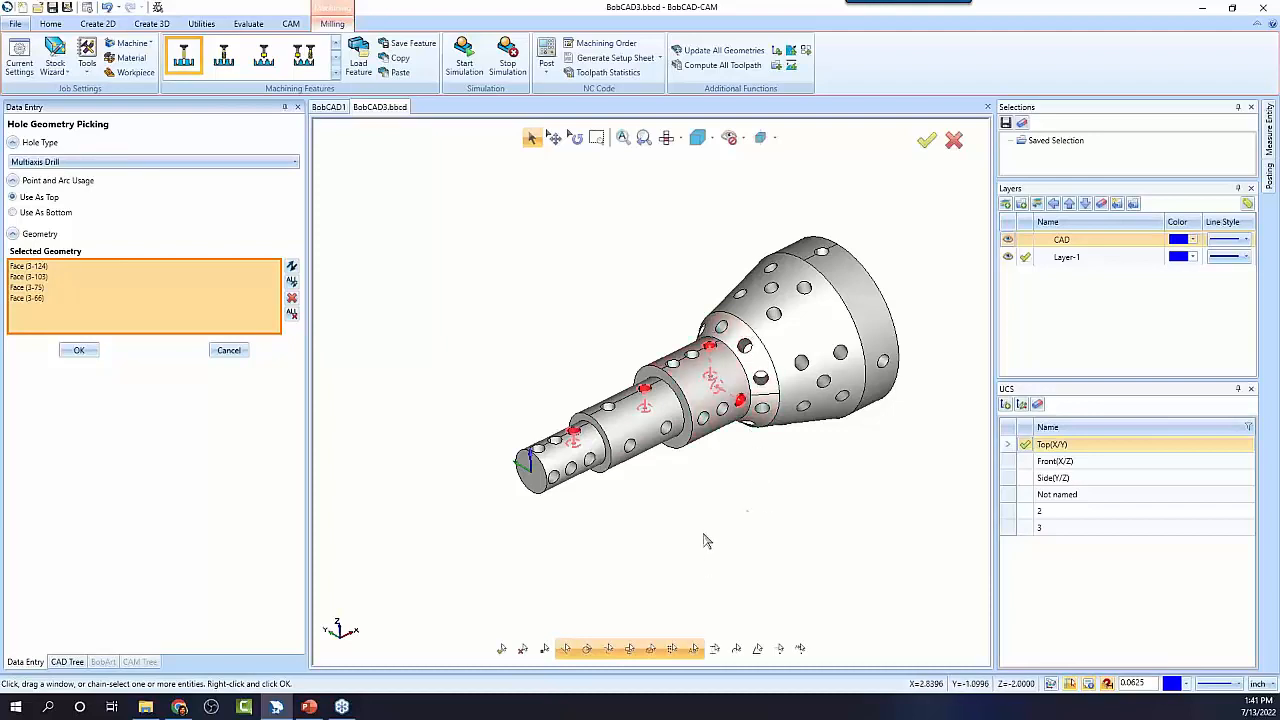
left_click(884, 366)
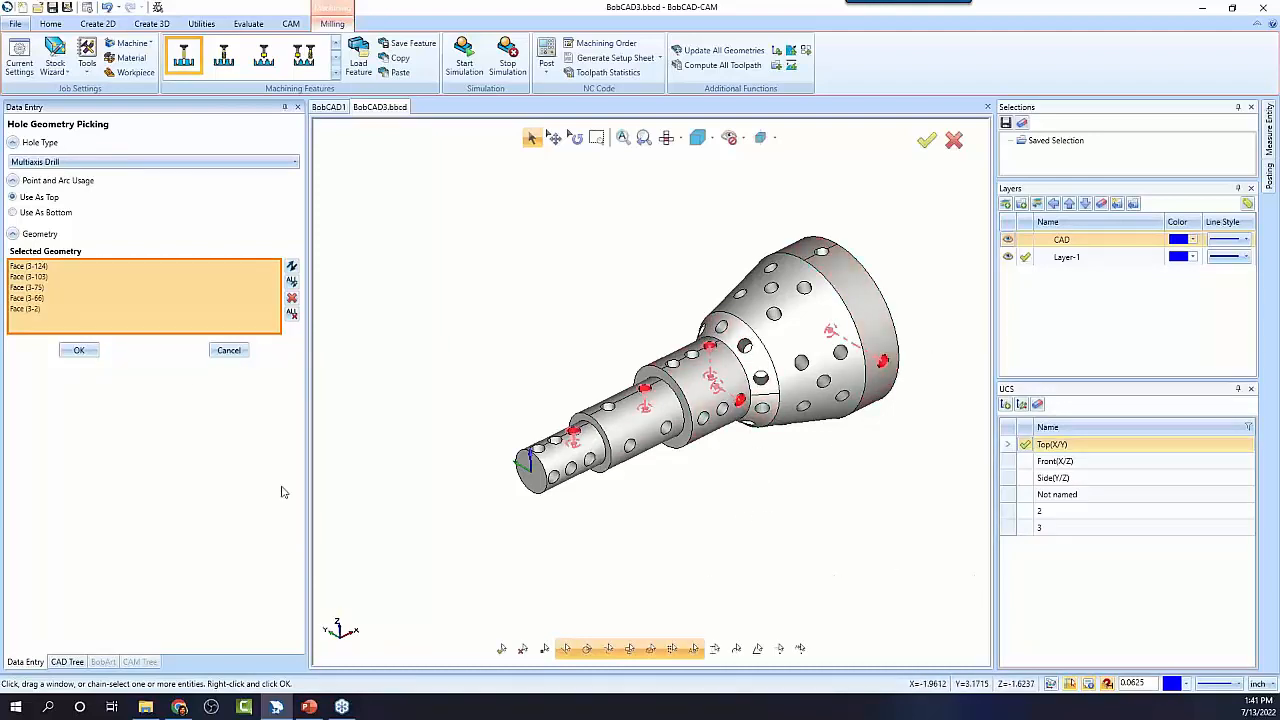
left_click(81, 354)
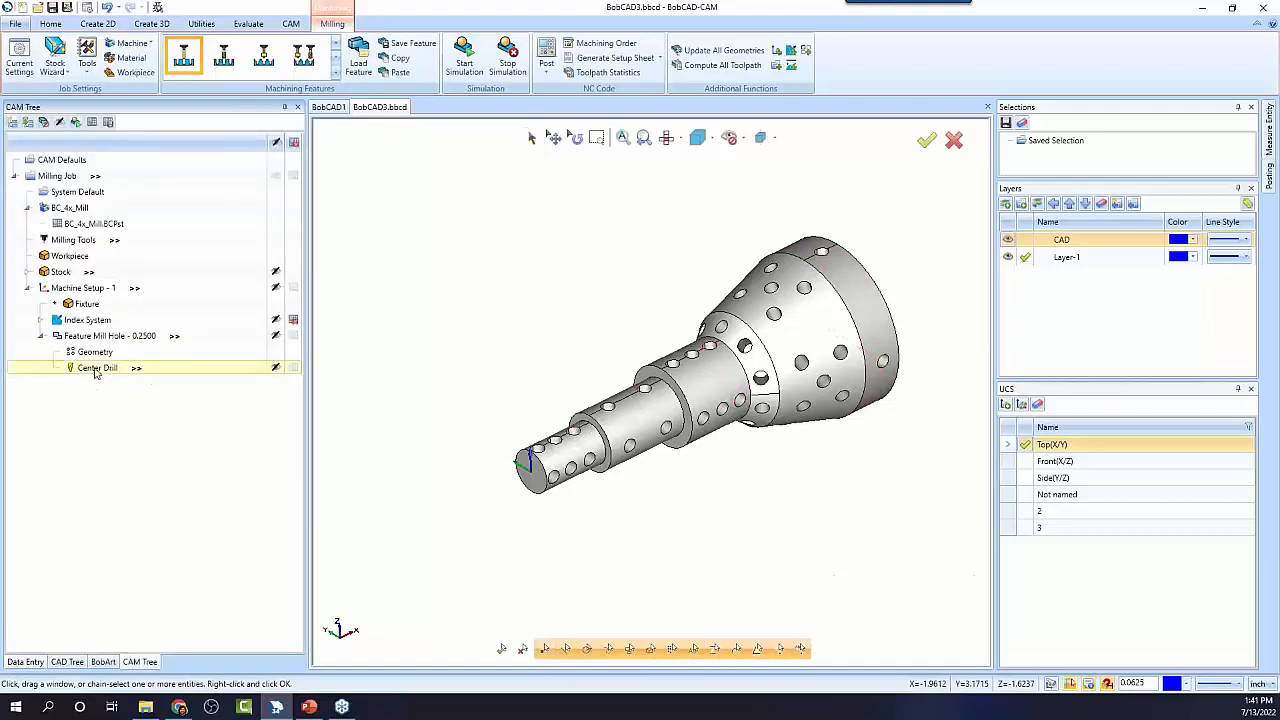
Compute the Center Drill toolpath for the picked holes and post the milling job's NC code for review through the end of the program
right_click(96, 369)
left_click(149, 392)
right_click(175, 176)
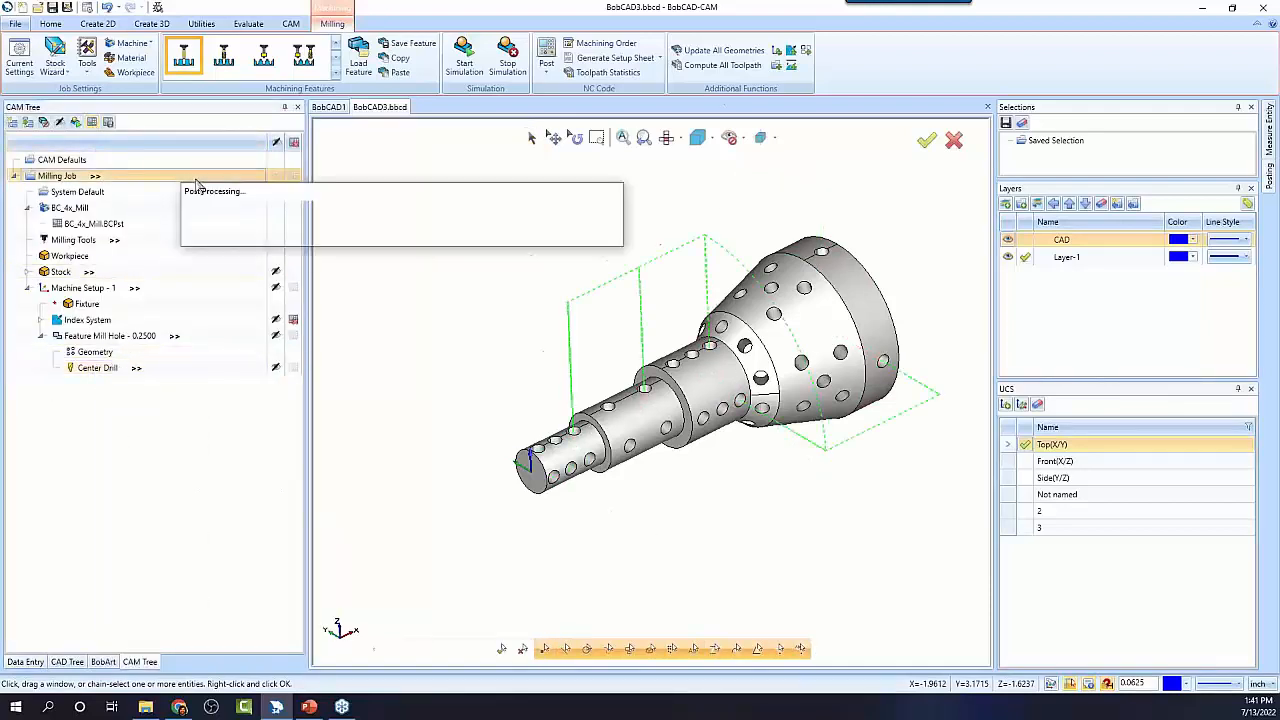
left_click(215, 190)
scroll(1078, 392, "down", 6)
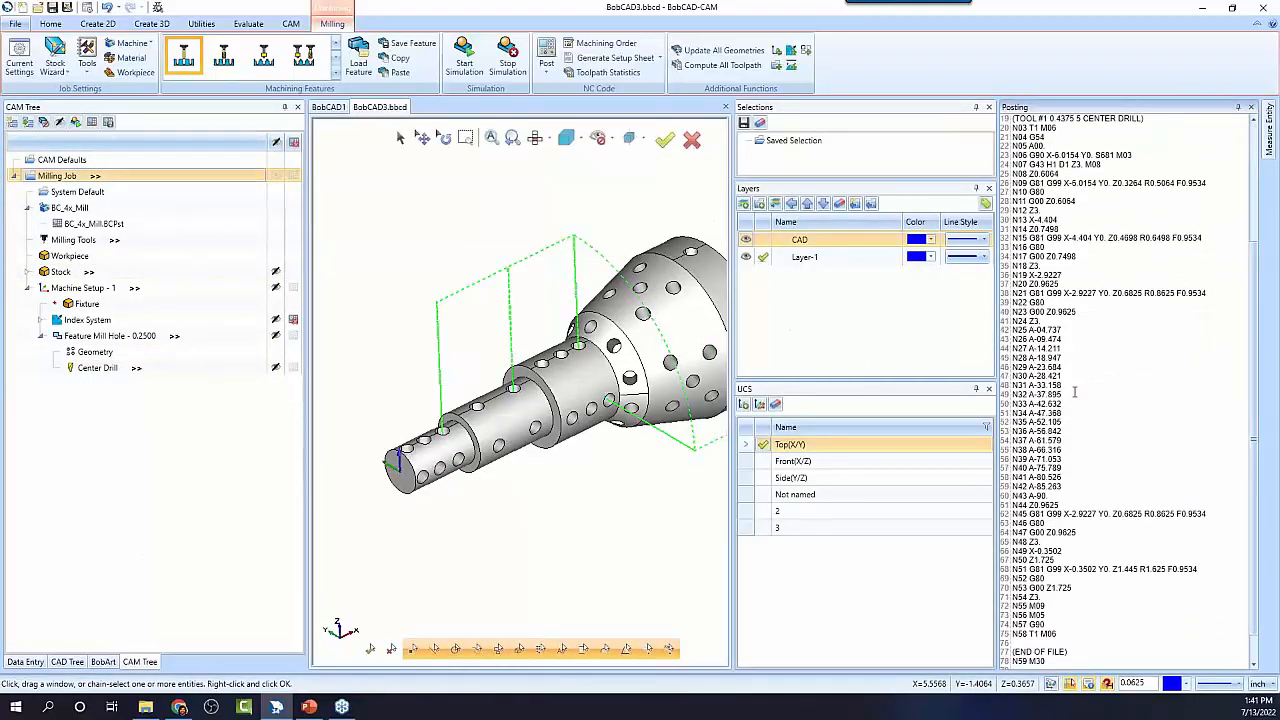
scroll(1075, 392, "down", 1)
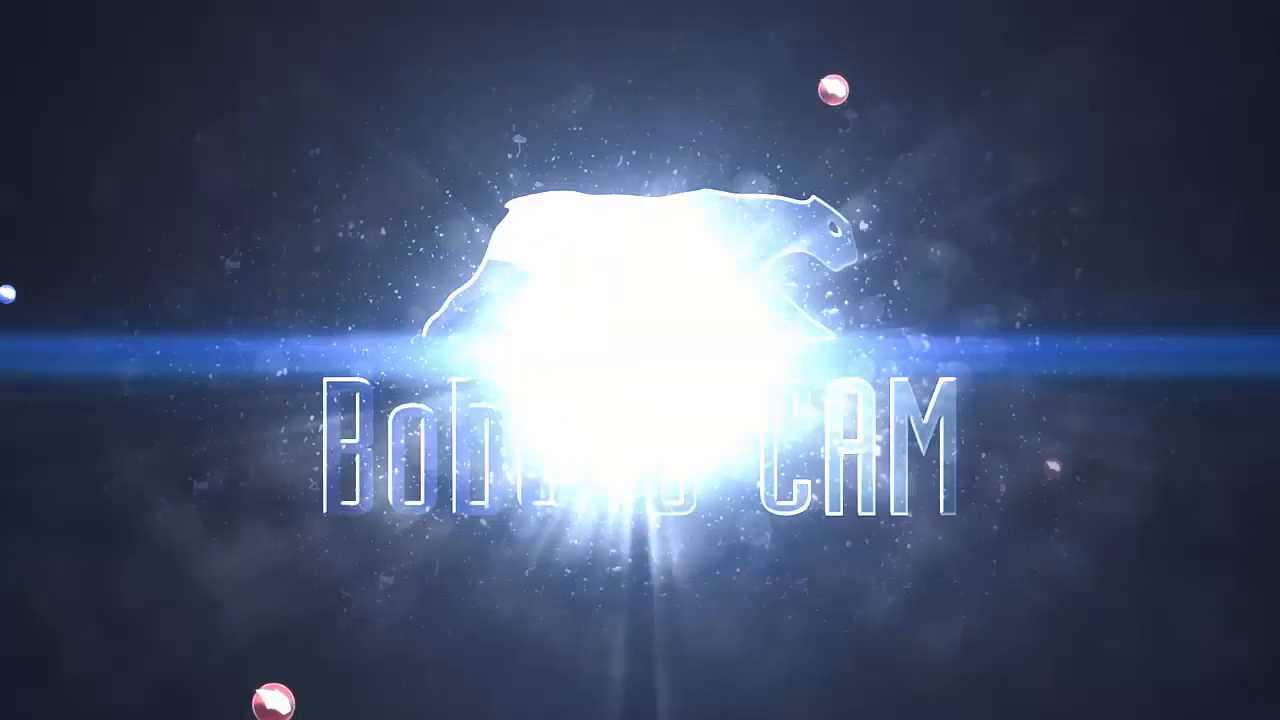